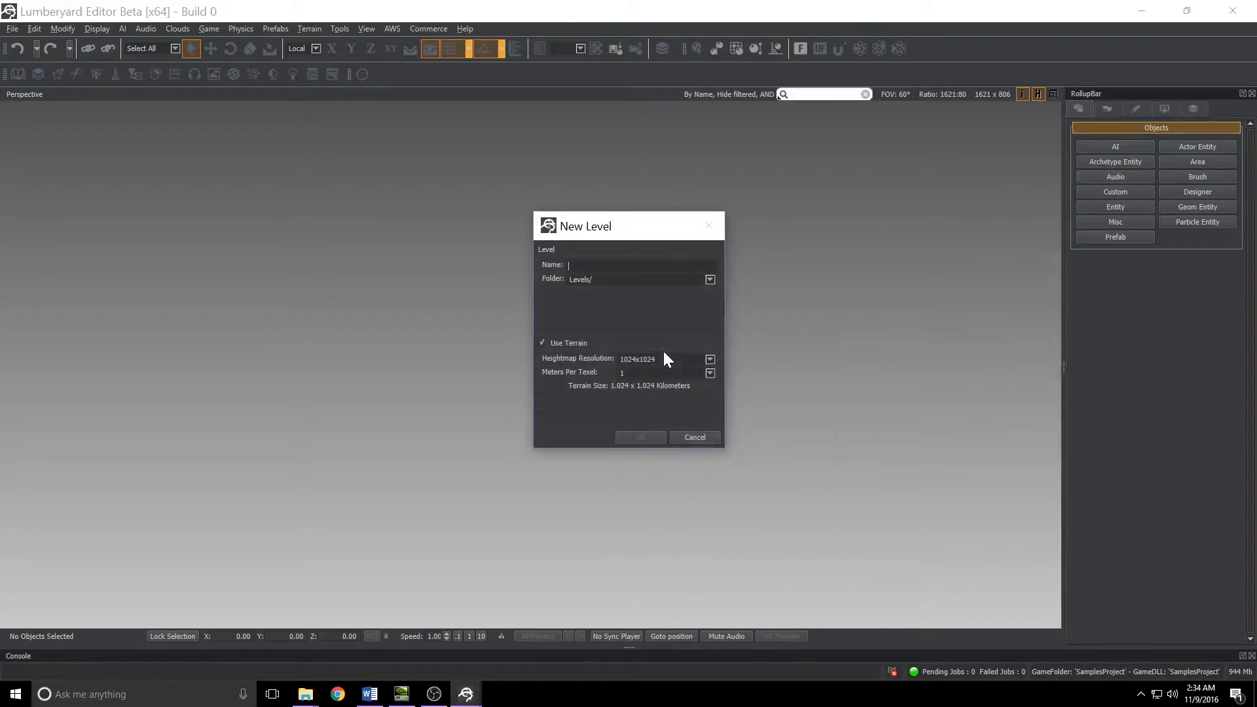
Step: Create a level named abc with 1024x1024 terrain and generate its high-quality 4096 x 4096 terrain texture
text(abc)
click(664, 436)
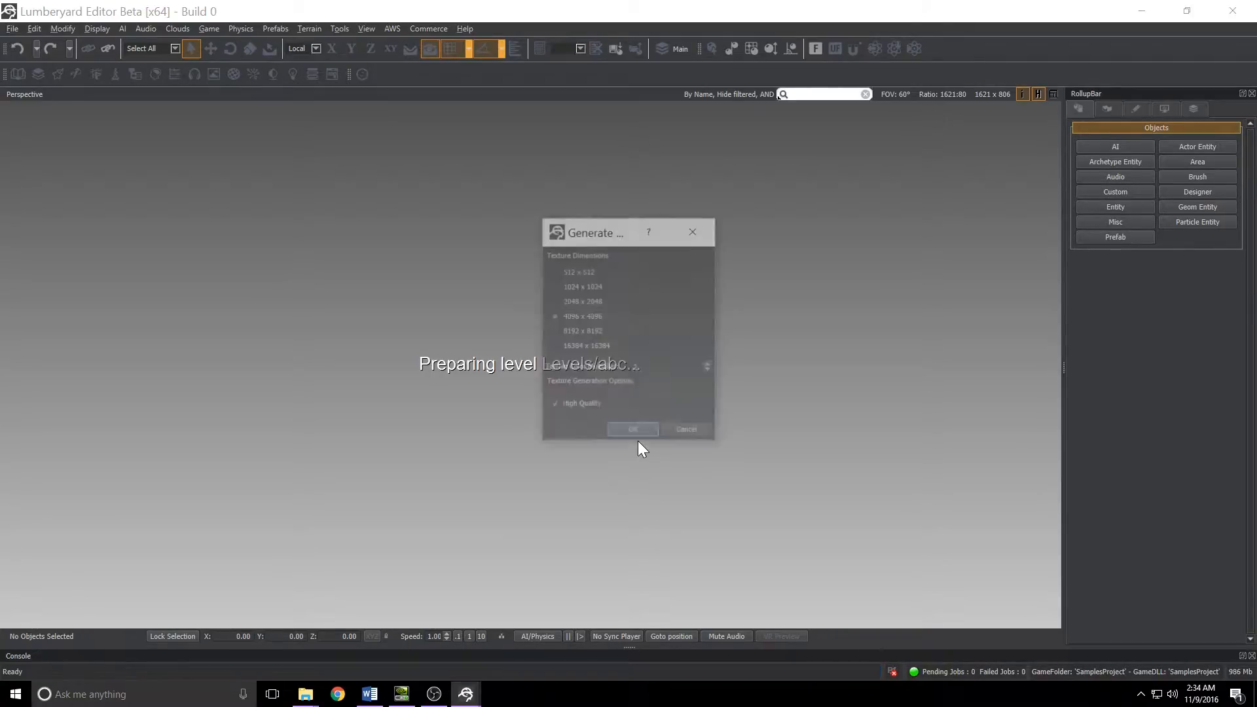
click(631, 432)
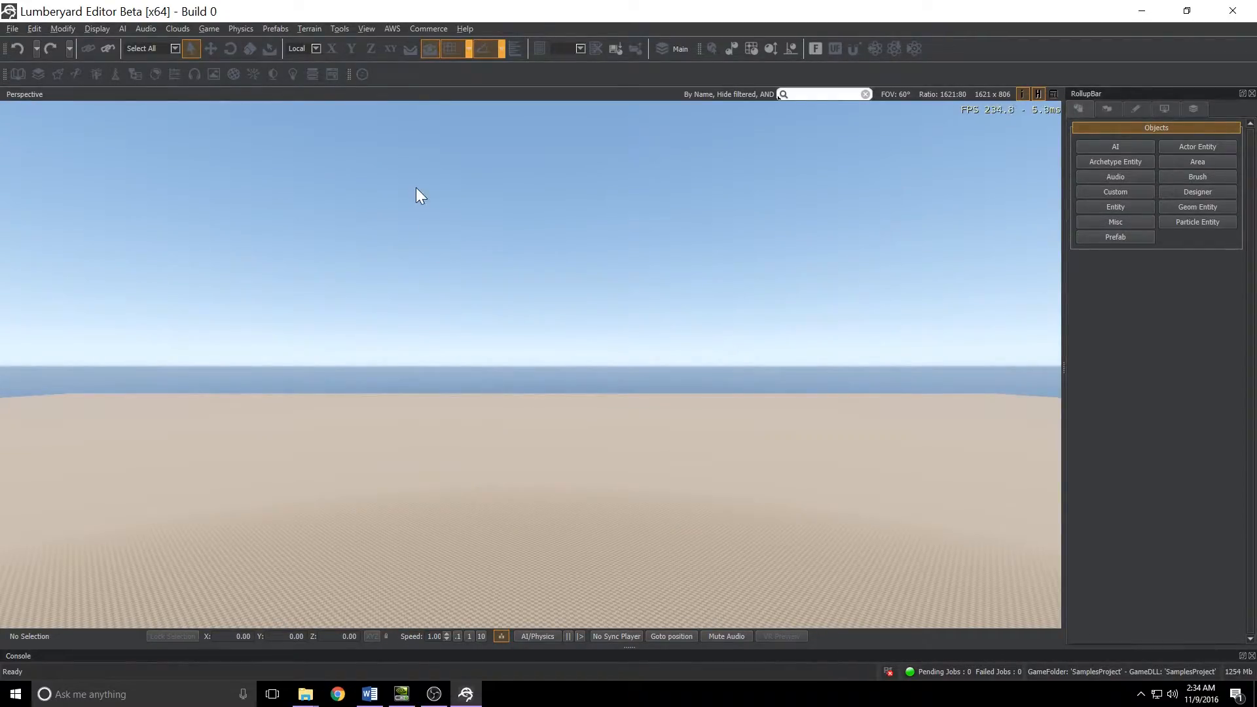
Step: Open the UI Editor view pane and switch to its window
click(366, 28)
mouse_move(396, 44)
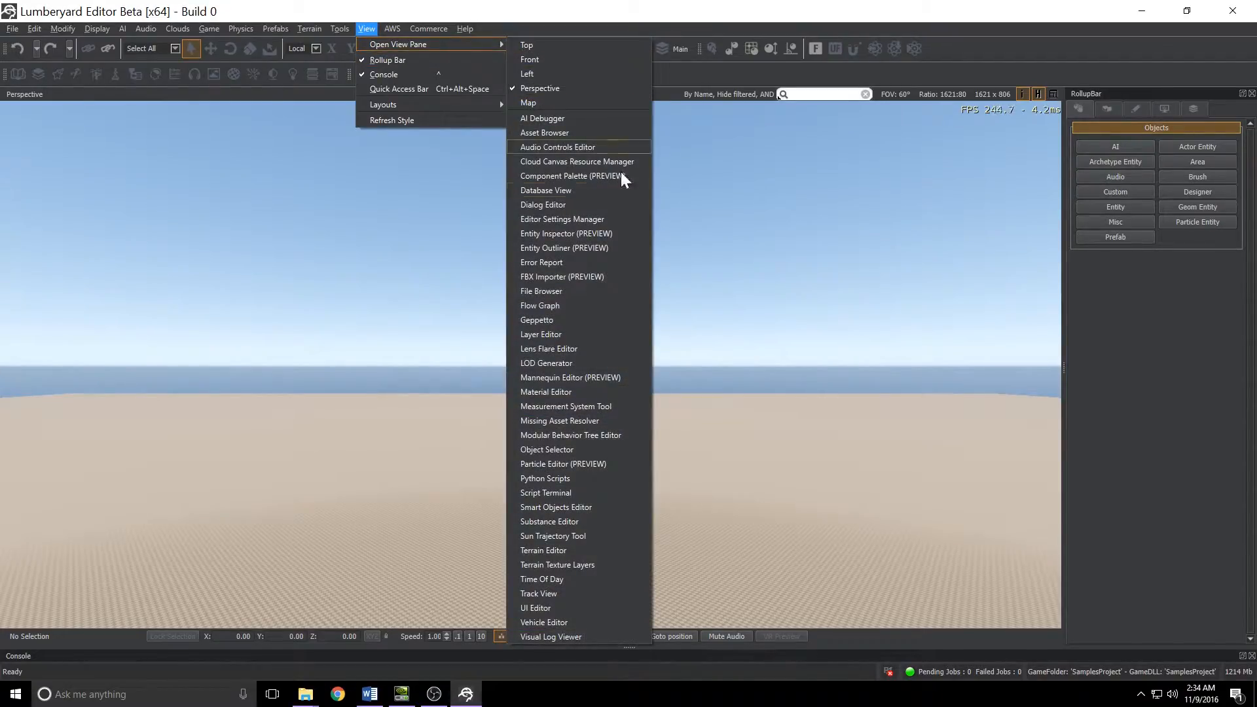
click(540, 608)
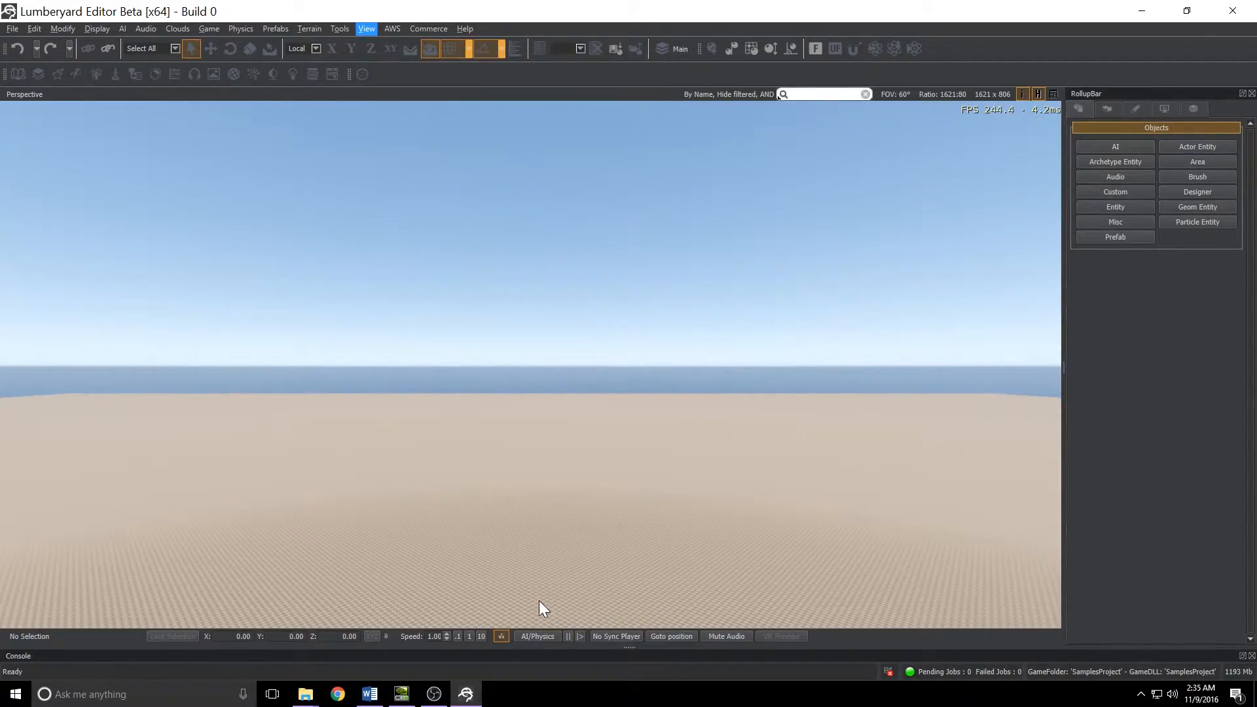
key(alt+Tab)
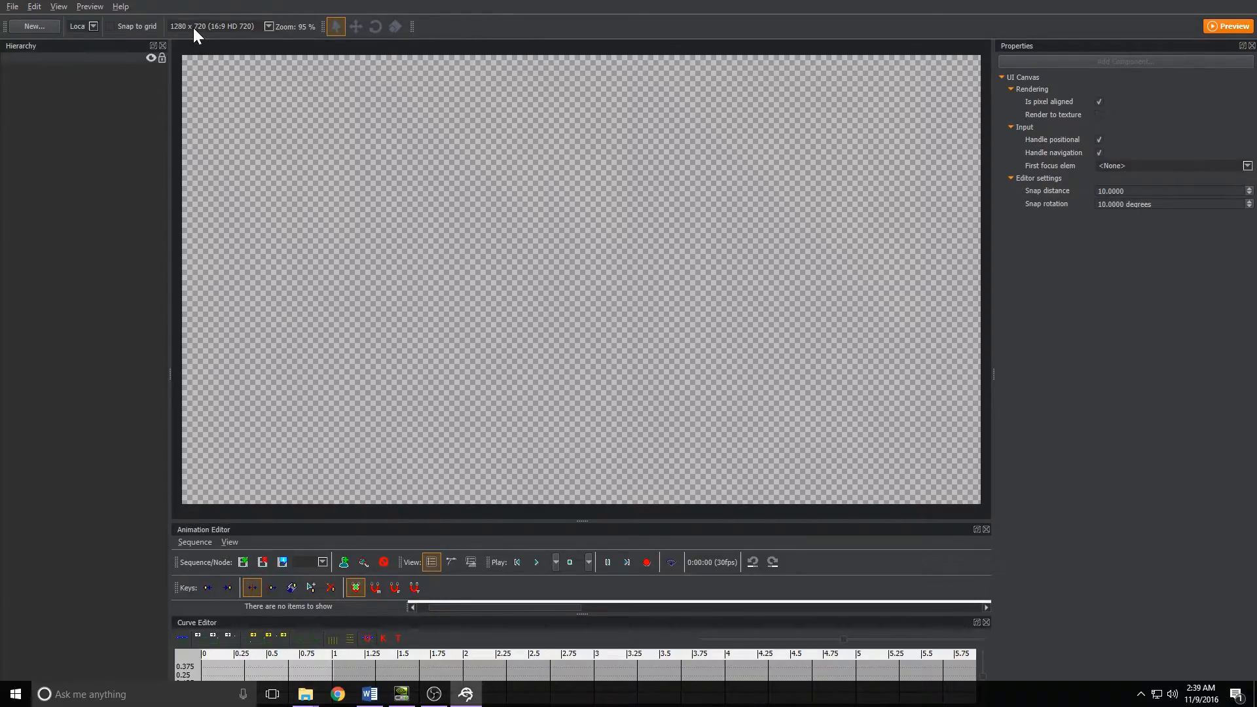
Step: Set the UI canvas size to 1920 x 1080 (16:9 HD 1080)
click(242, 26)
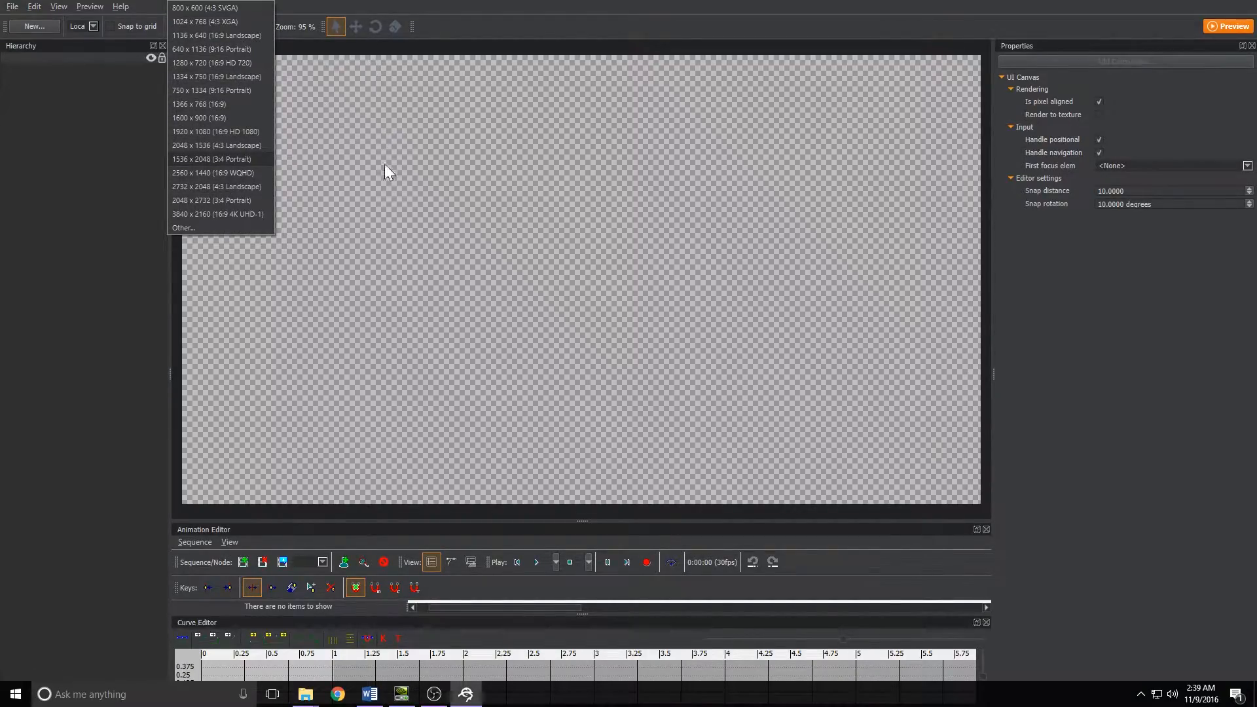
click(480, 31)
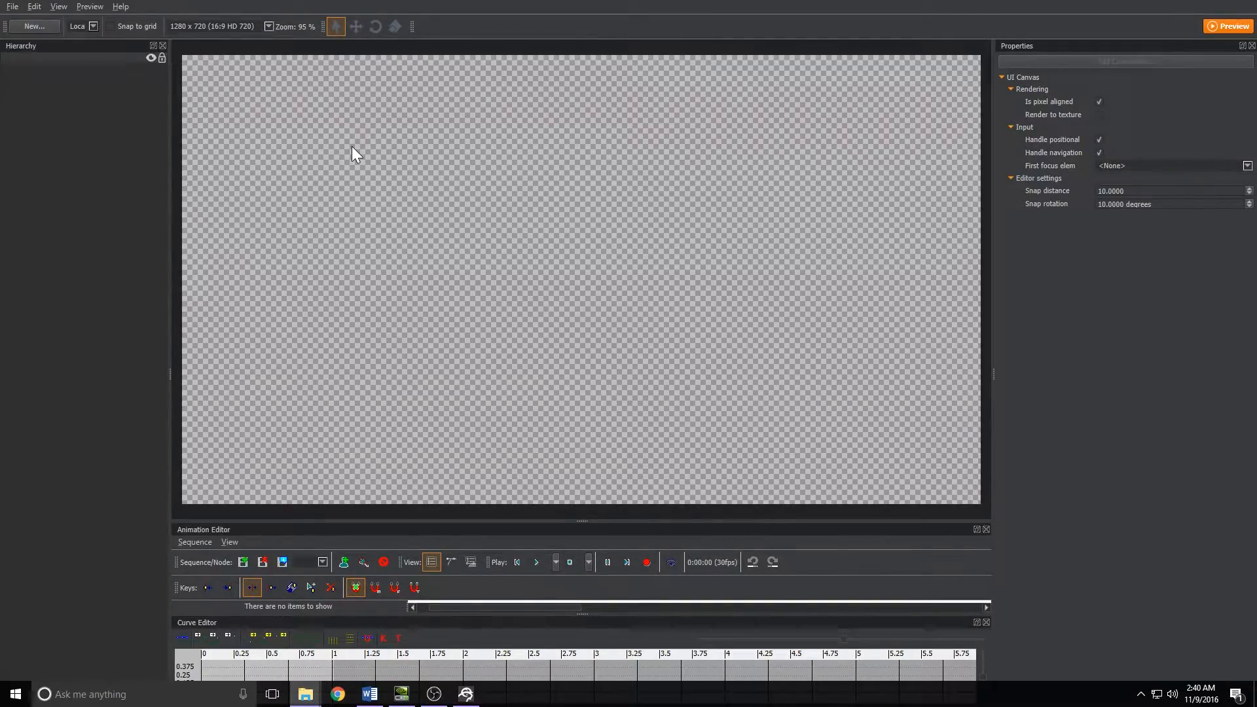
click(261, 27)
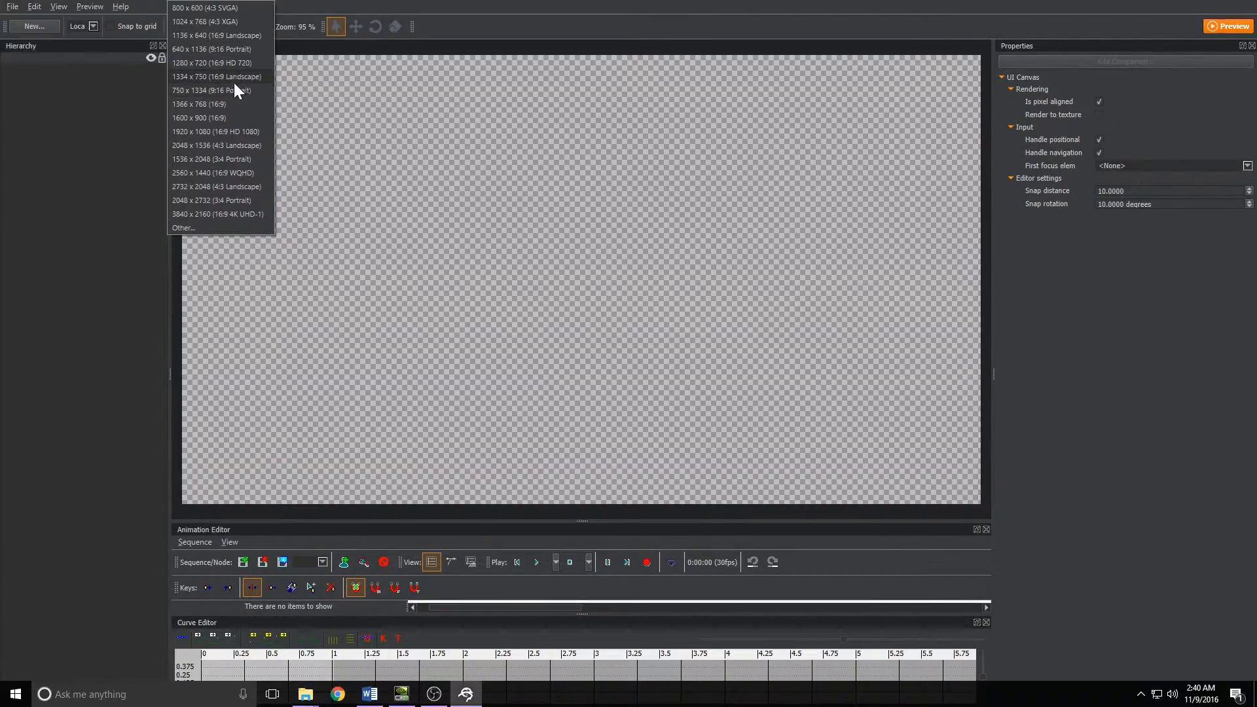
click(226, 132)
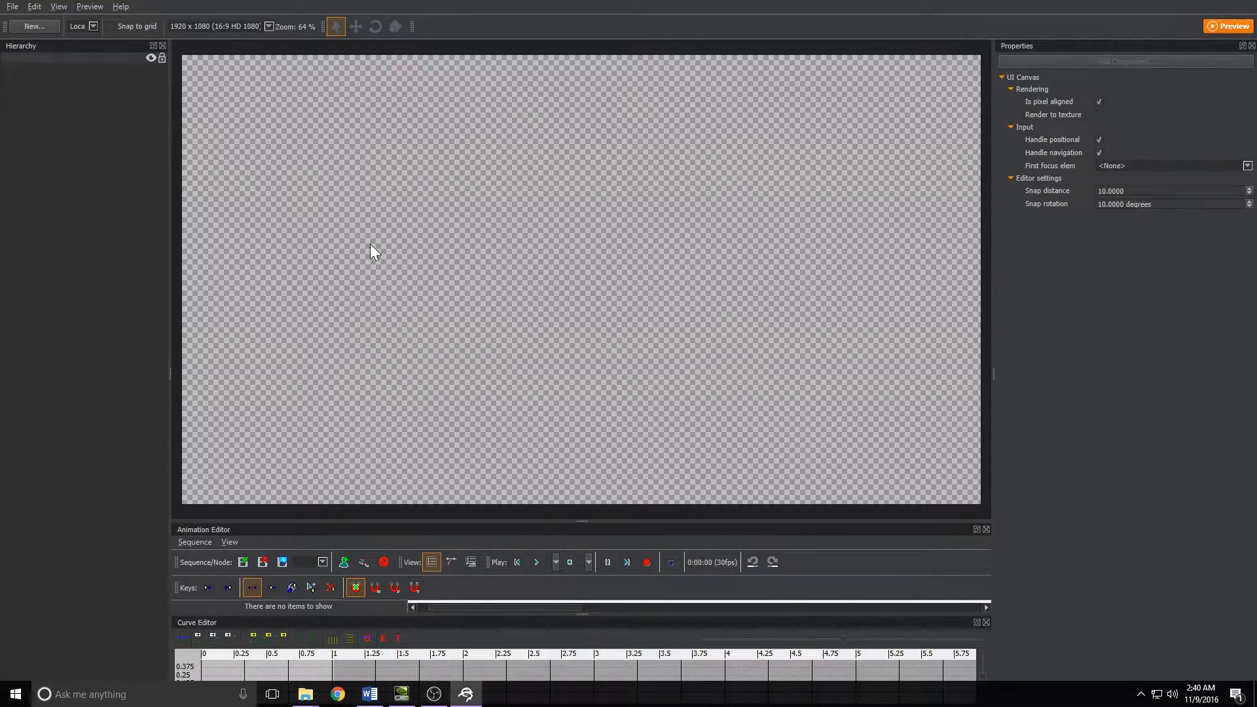
Step: Examine the empty canvas at various zoom levels, including 100 % and fit to the view
scroll(510, 275, down, 5)
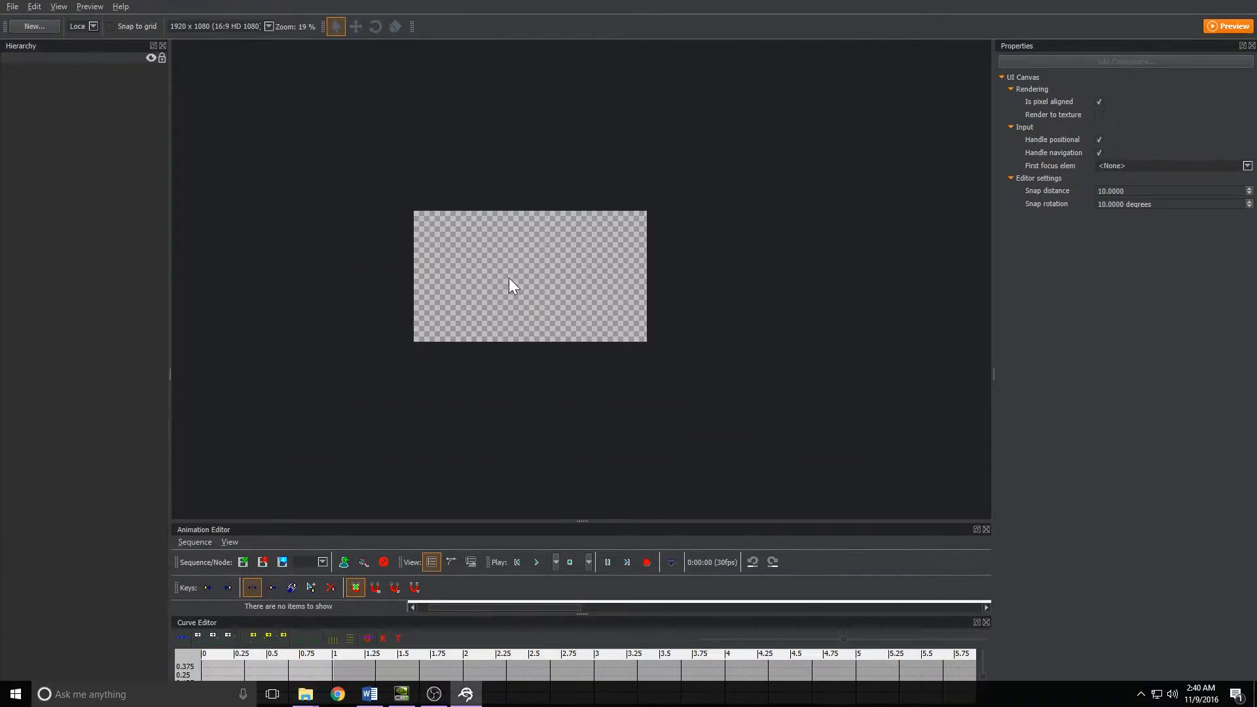
scroll(508, 278, up, 5)
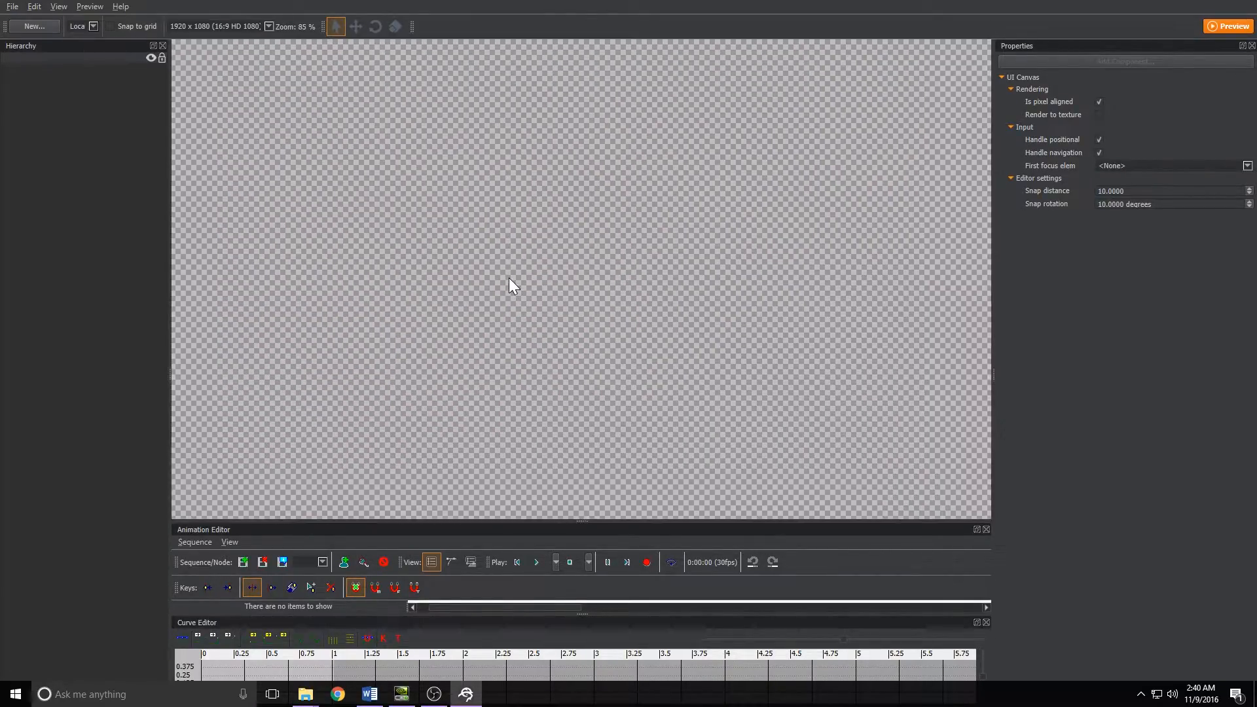
scroll(507, 282, down, 5)
scroll(505, 285, up, 6)
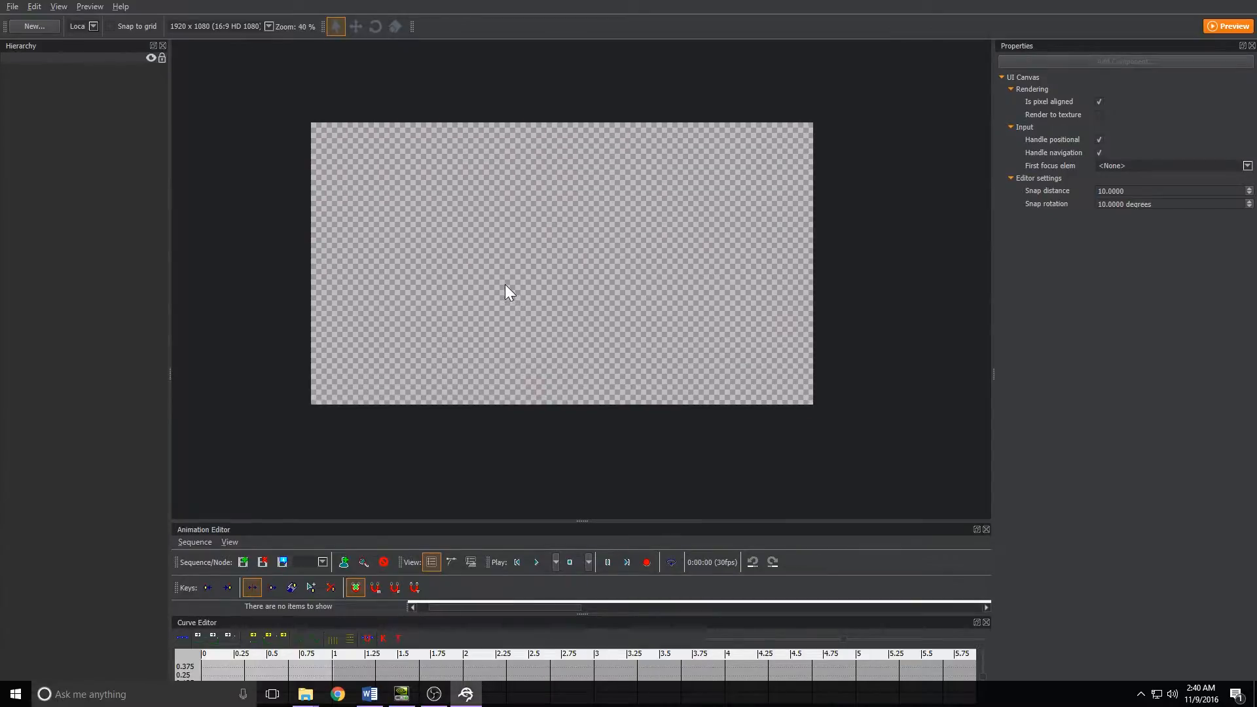
scroll(505, 285, down, 5)
scroll(504, 290, up, 7)
scroll(502, 293, up, 4)
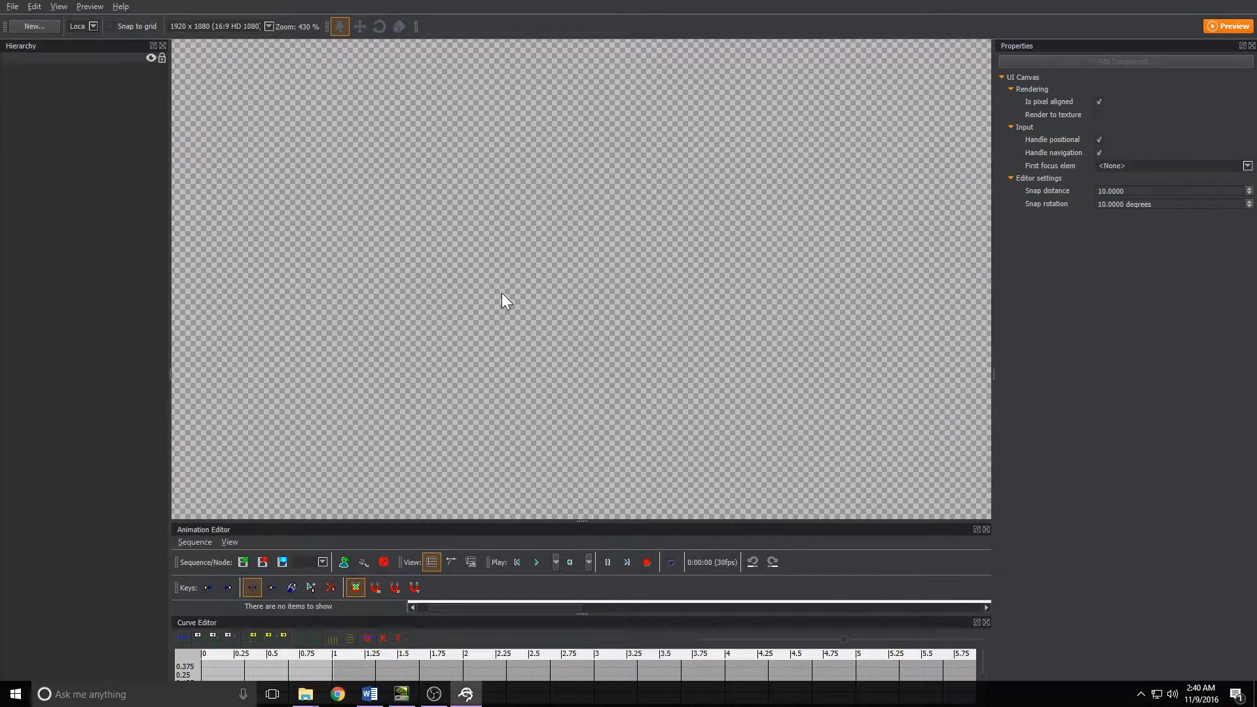
key(ctrl+0)
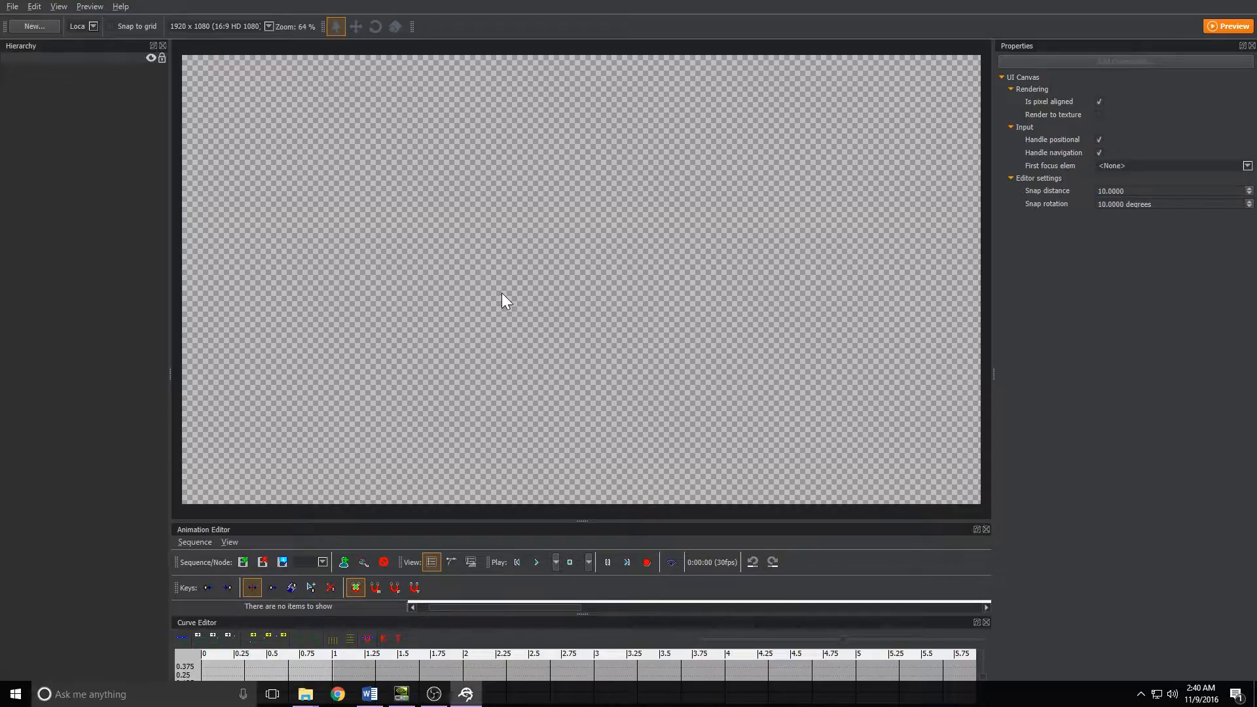
key(ctrl+1)
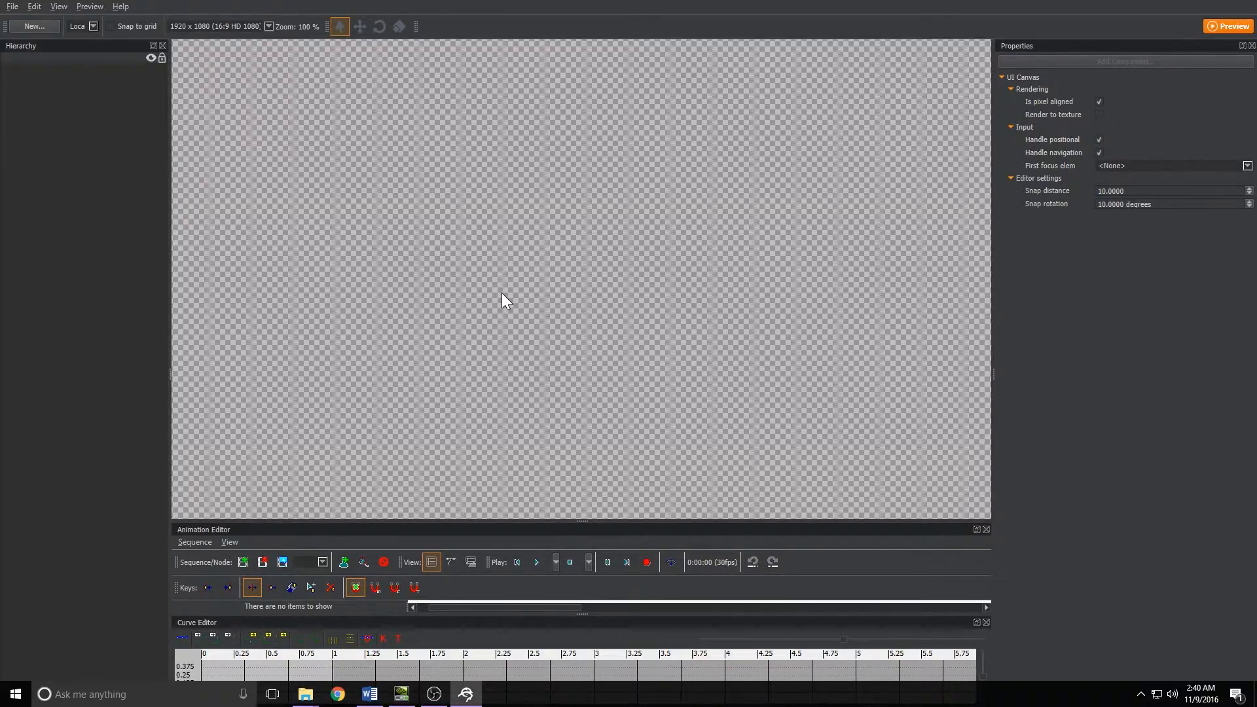
key(ctrl+0)
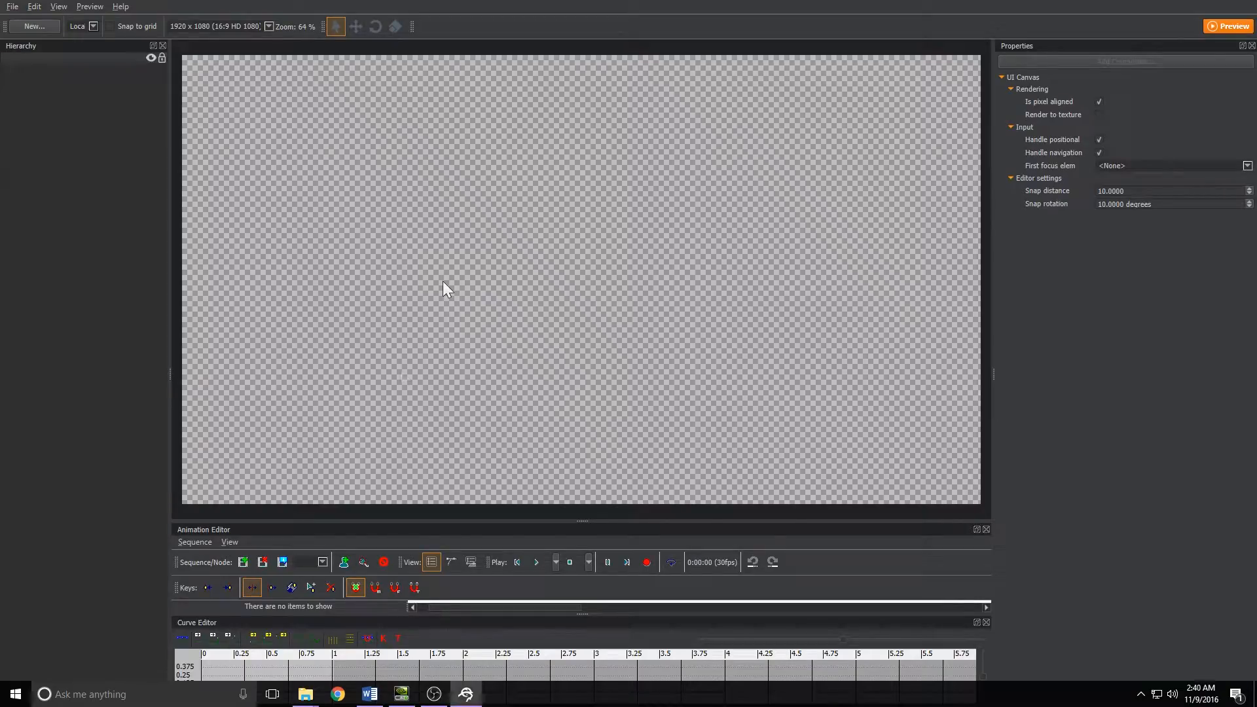
Step: Enlarge the canvas to 280 % and pan across its different areas
scroll(401, 372, up, 5)
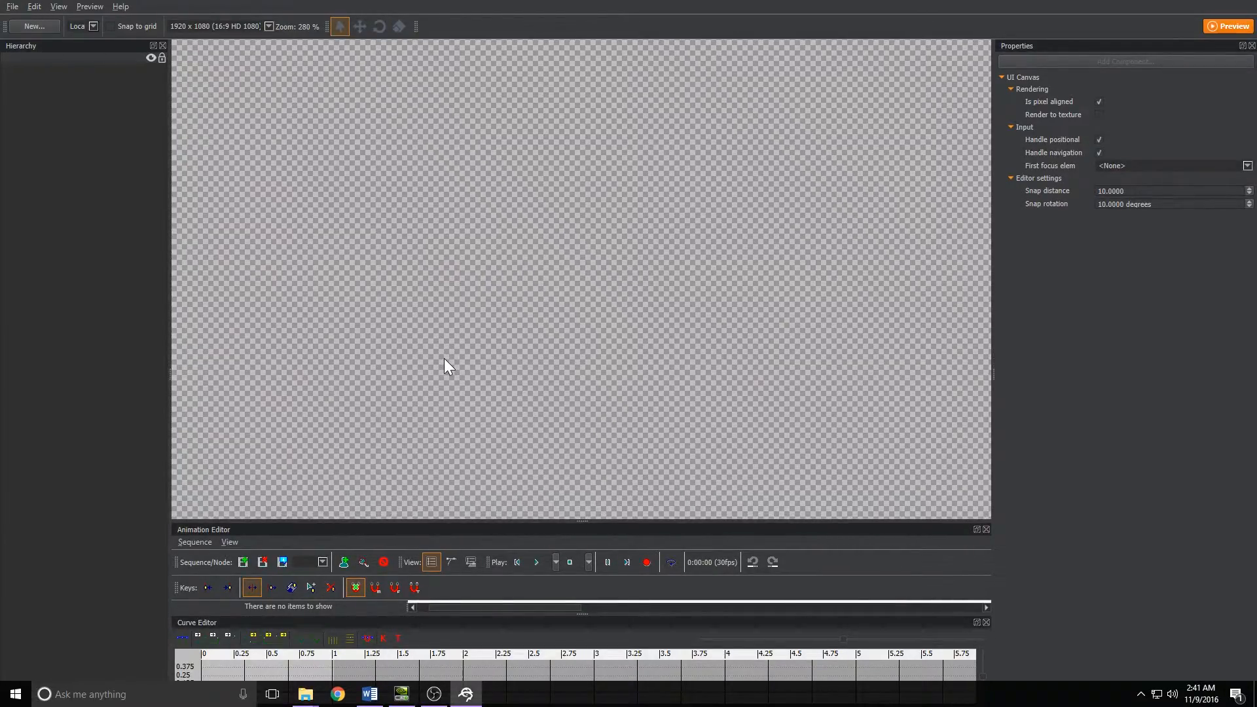
drag(326, 163, 667, 423)
drag(394, 82, 783, 397)
middle_drag(384, 220, 627, 248)
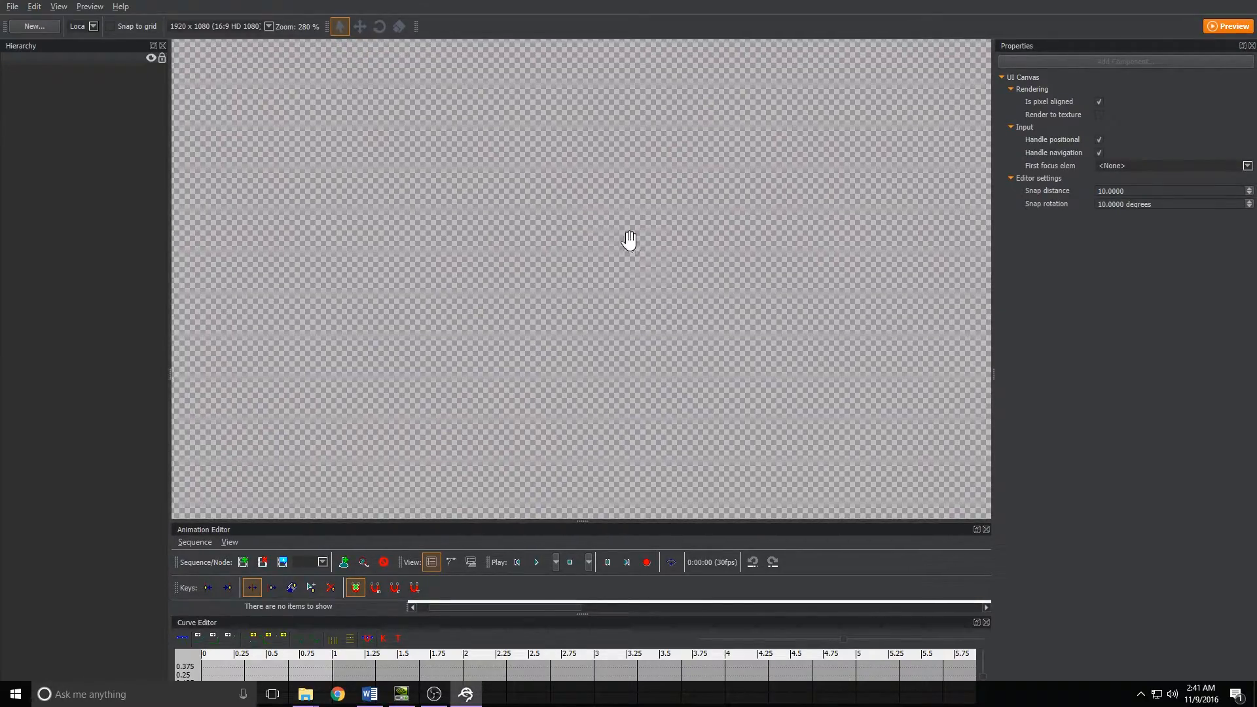
drag(651, 216, 276, 418)
drag(697, 157, 404, 330)
drag(321, 154, 568, 313)
drag(294, 134, 632, 172)
drag(576, 280, 658, 175)
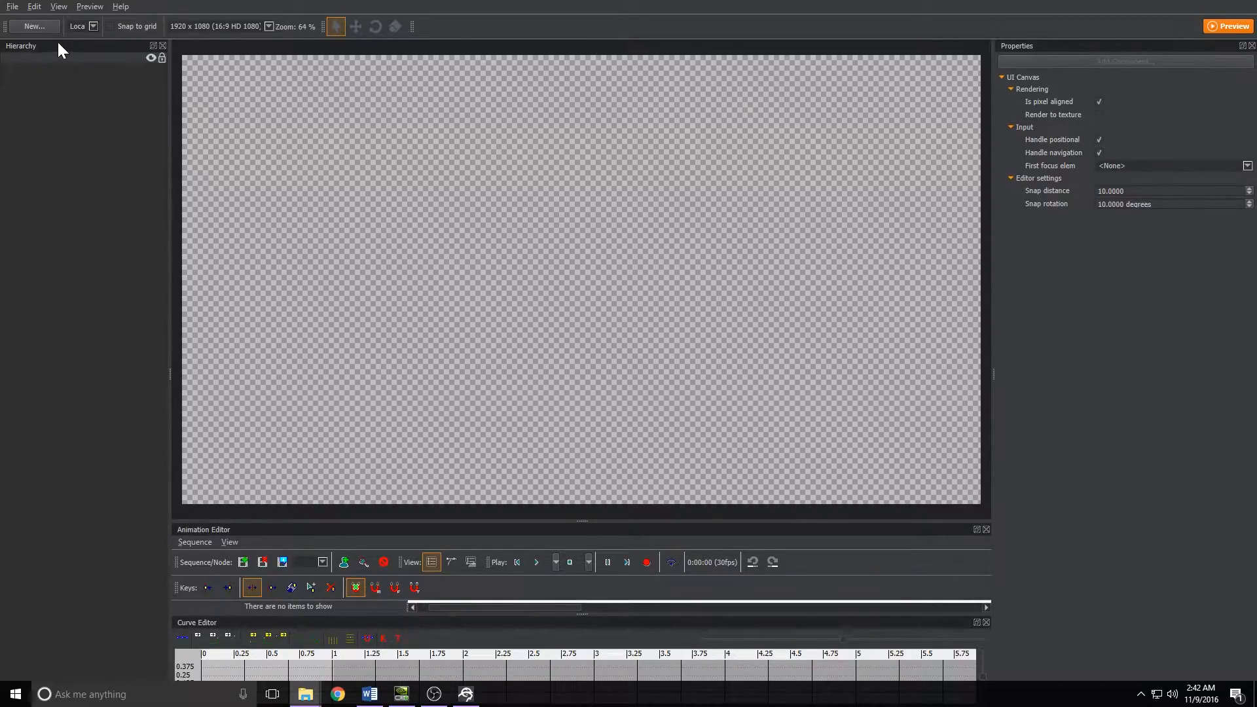
drag(59, 43, 29, 46)
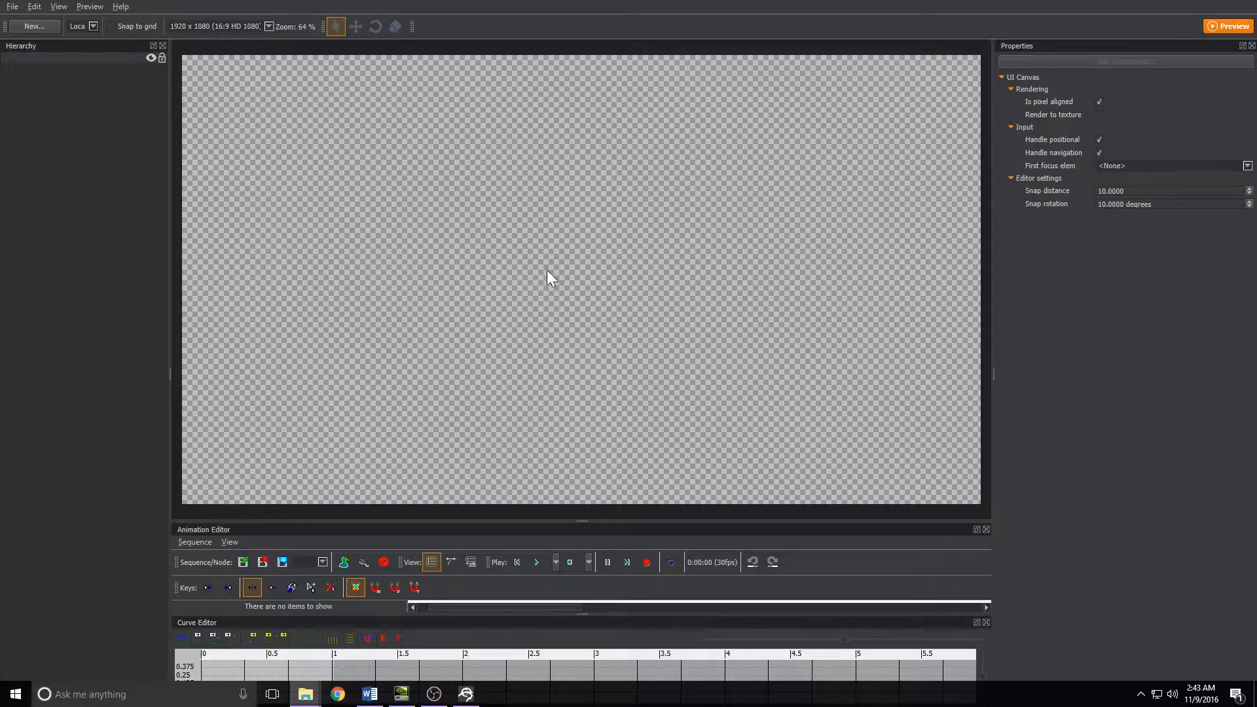
click(1099, 153)
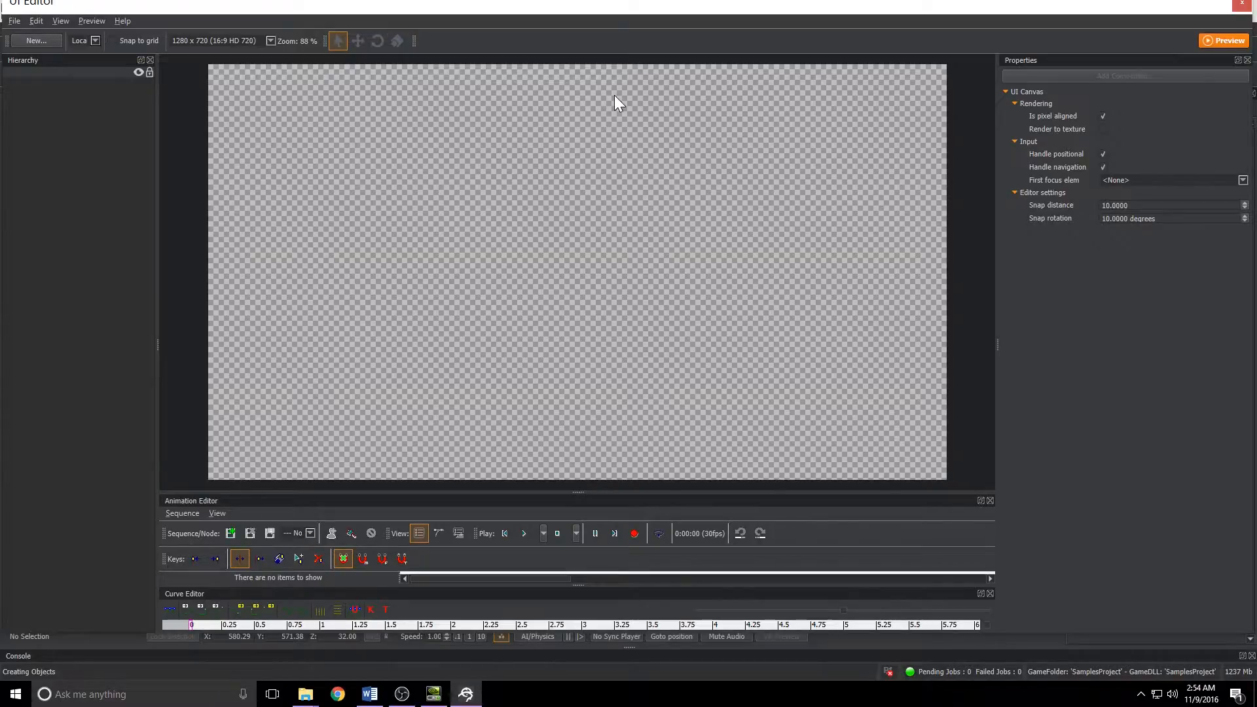
Step: Move the UI Editor window down until its whole title bar is on screen
key(alt+space)
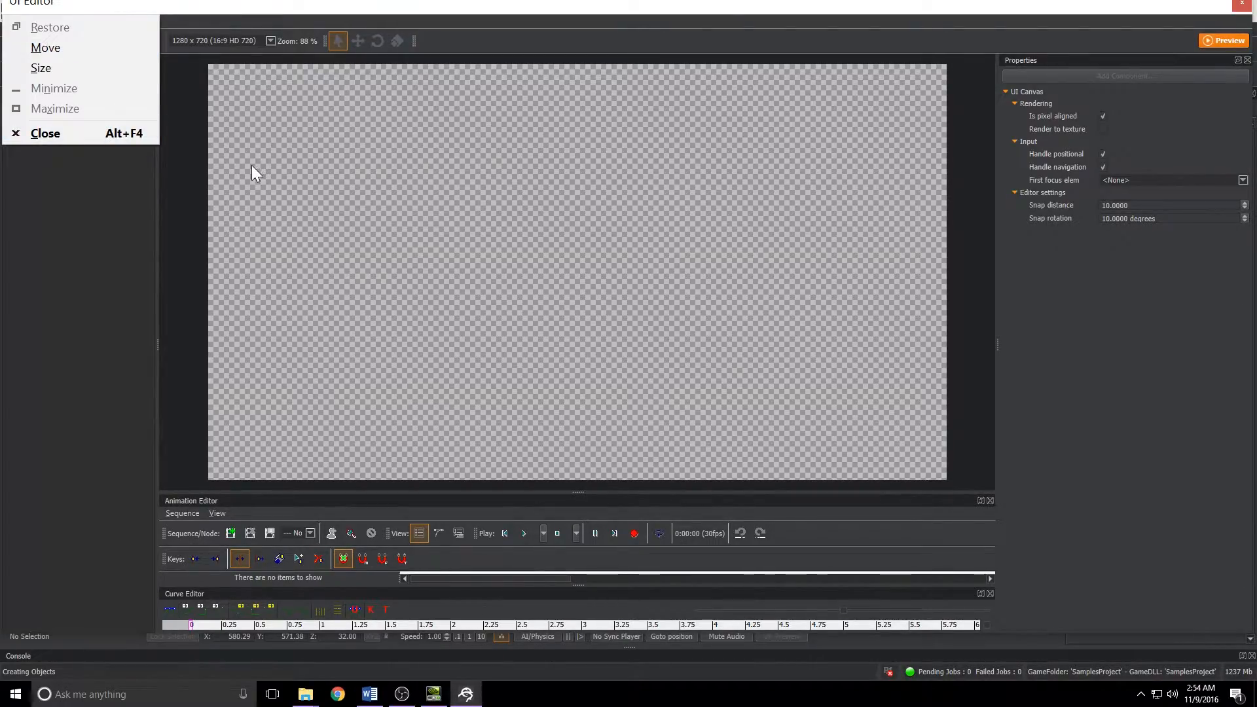
key(m)
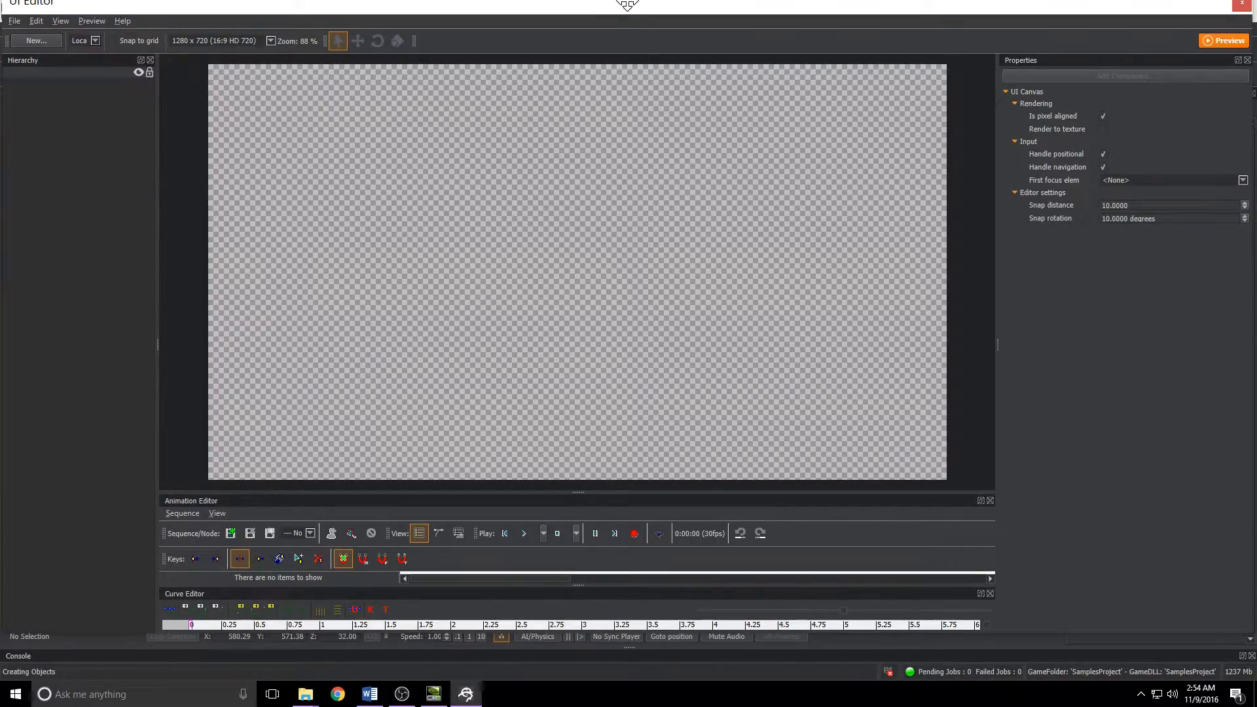
click(627, 9)
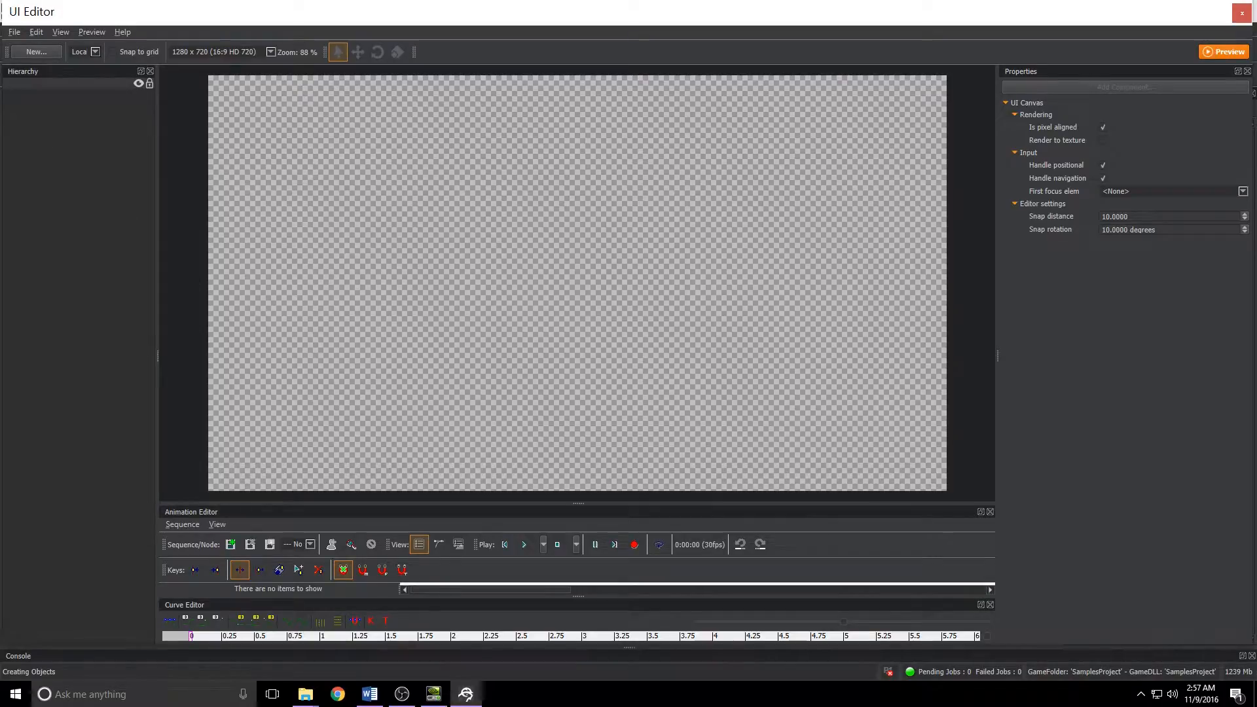
Step: Add a Button element from the prefabs to the empty canvas
click(39, 53)
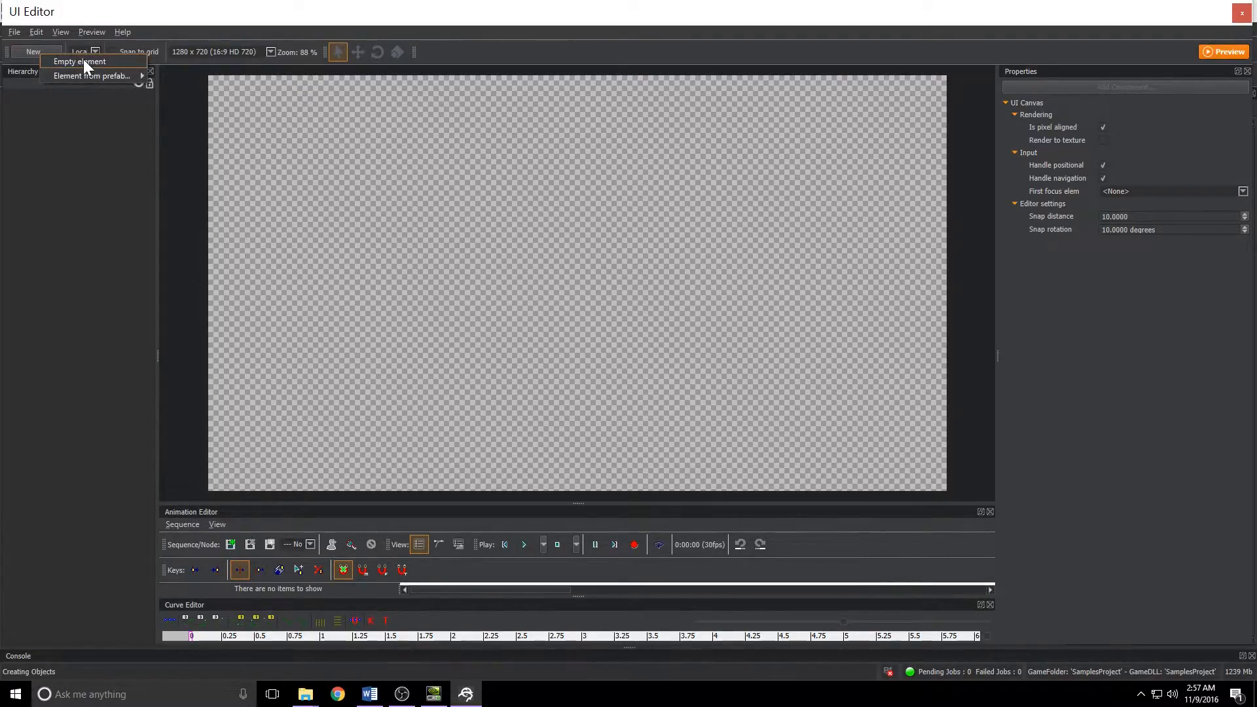
mouse_move(97, 73)
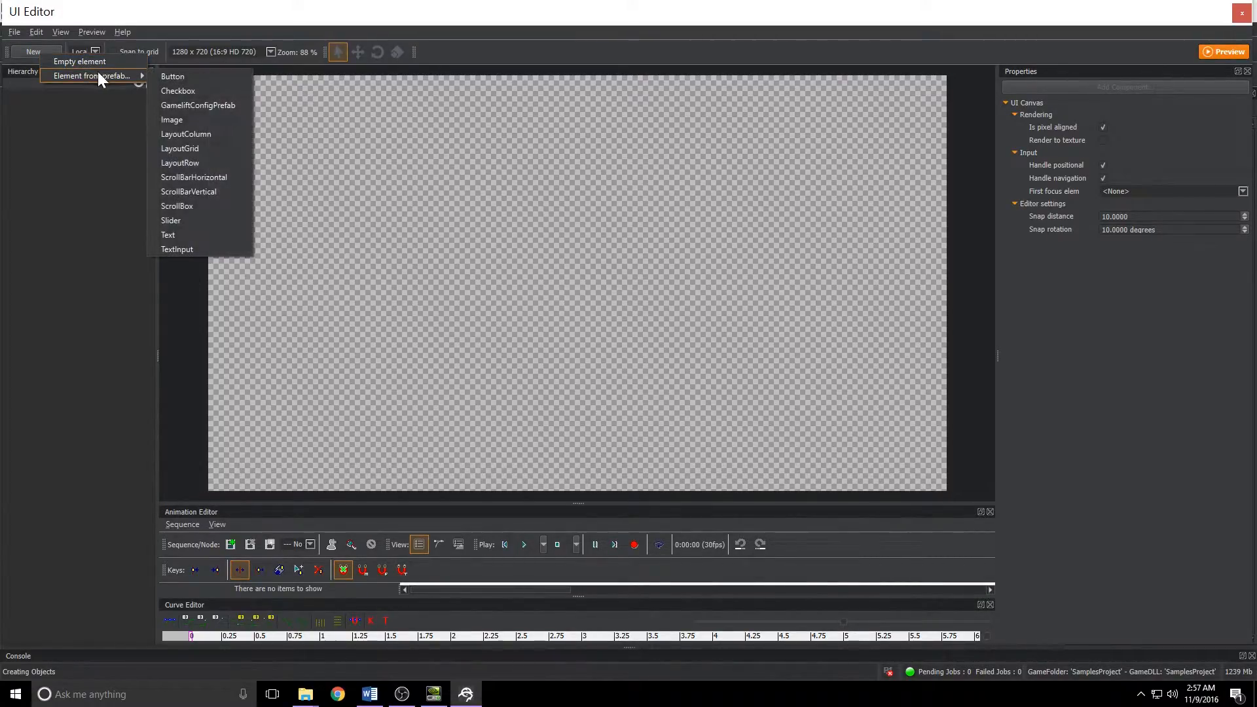
click(179, 76)
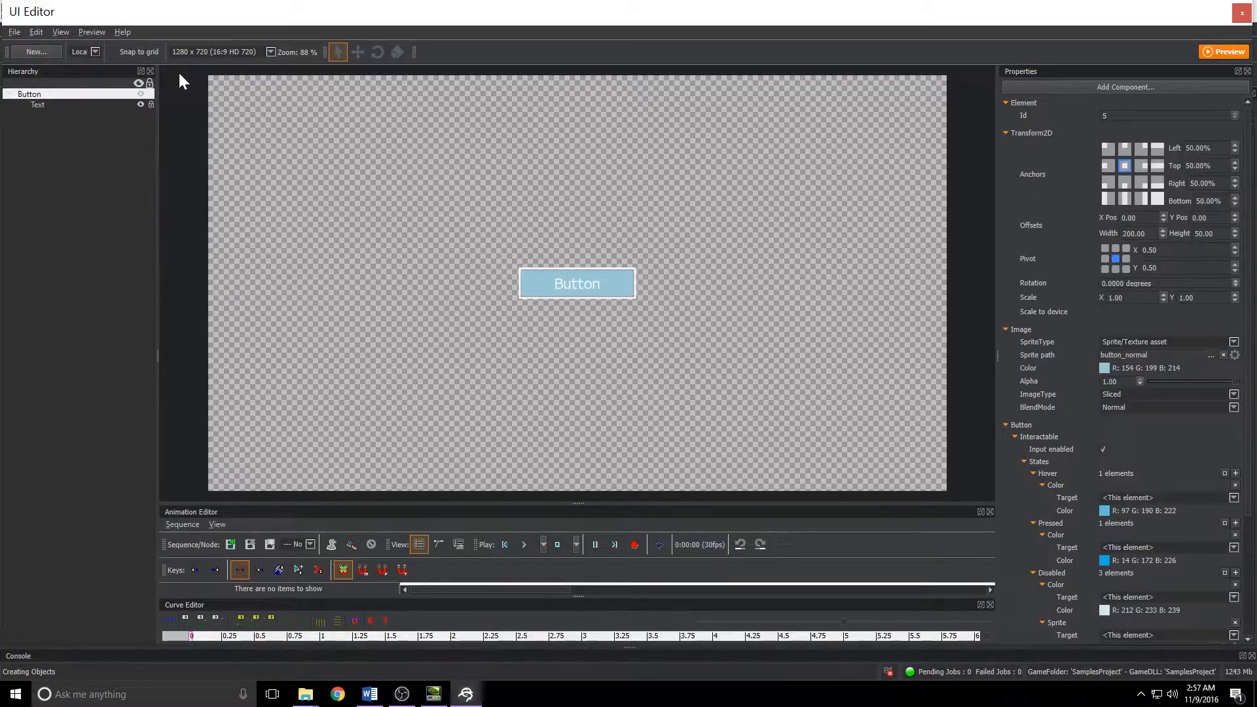
Step: Add a separate Text element from the prefabs to the canvas
click(42, 49)
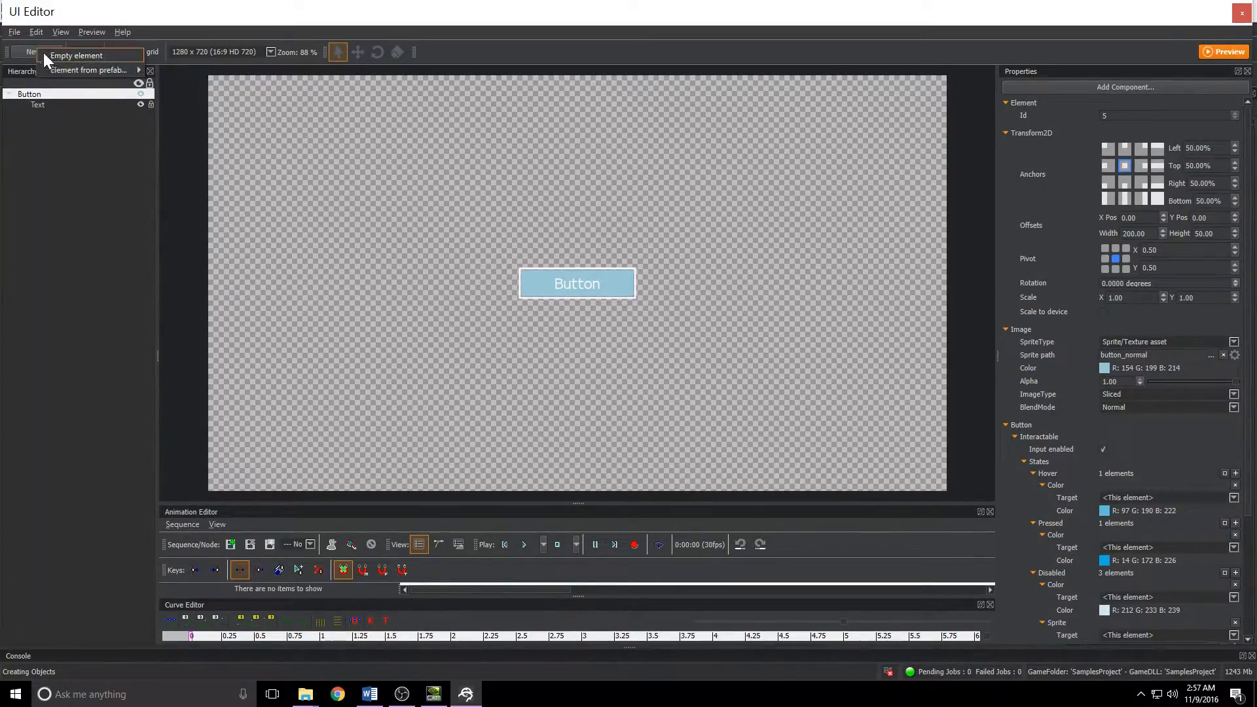
mouse_move(61, 62)
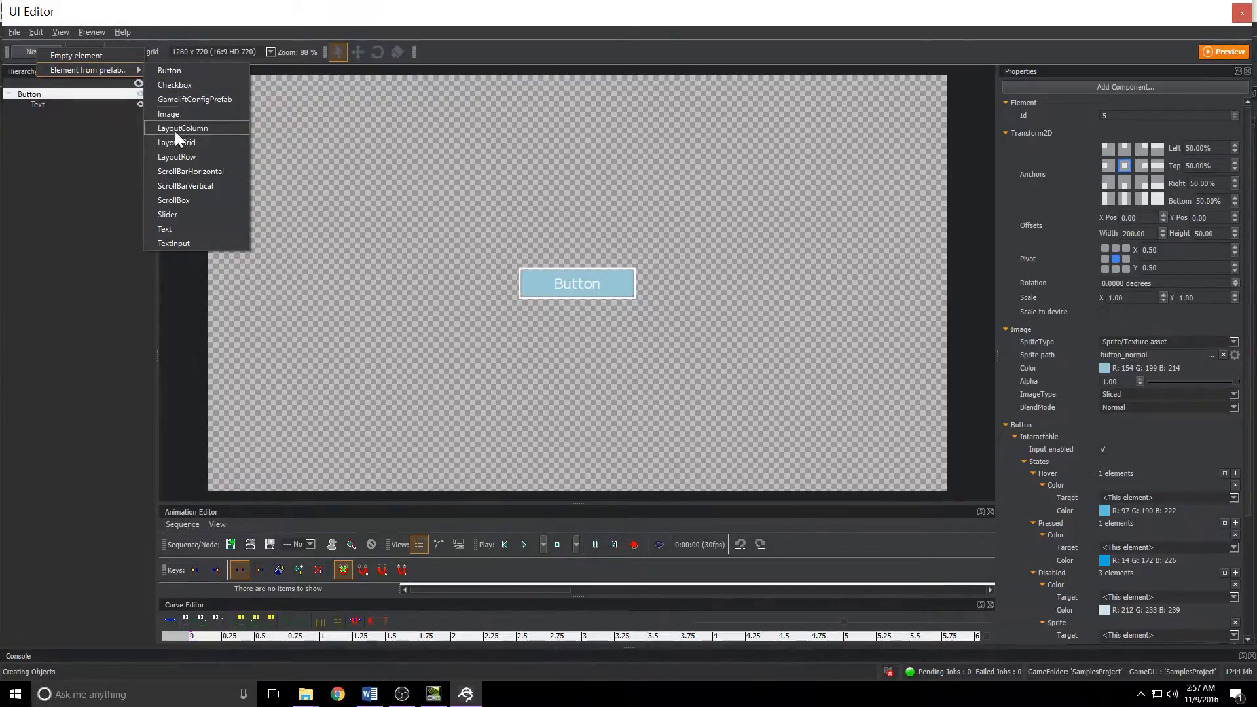
click(196, 228)
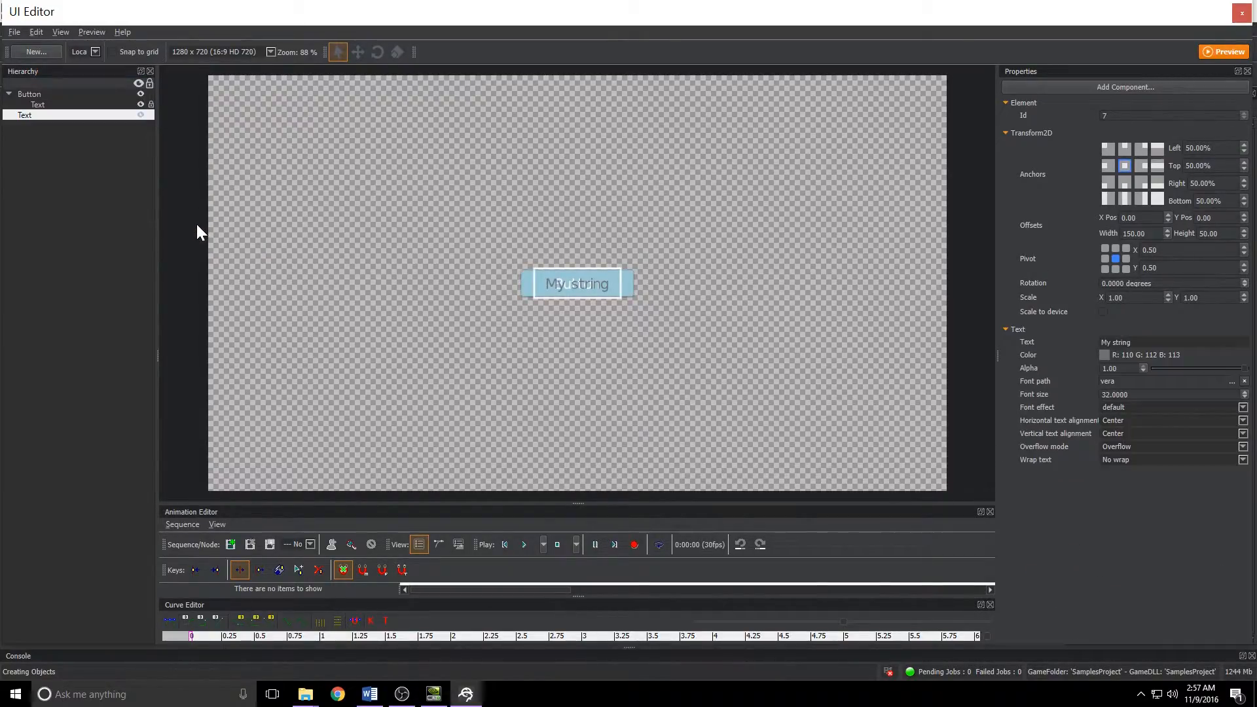
Step: Move the standalone Text element straight up above the button to a Y position of about -121, and deselect it
click(85, 198)
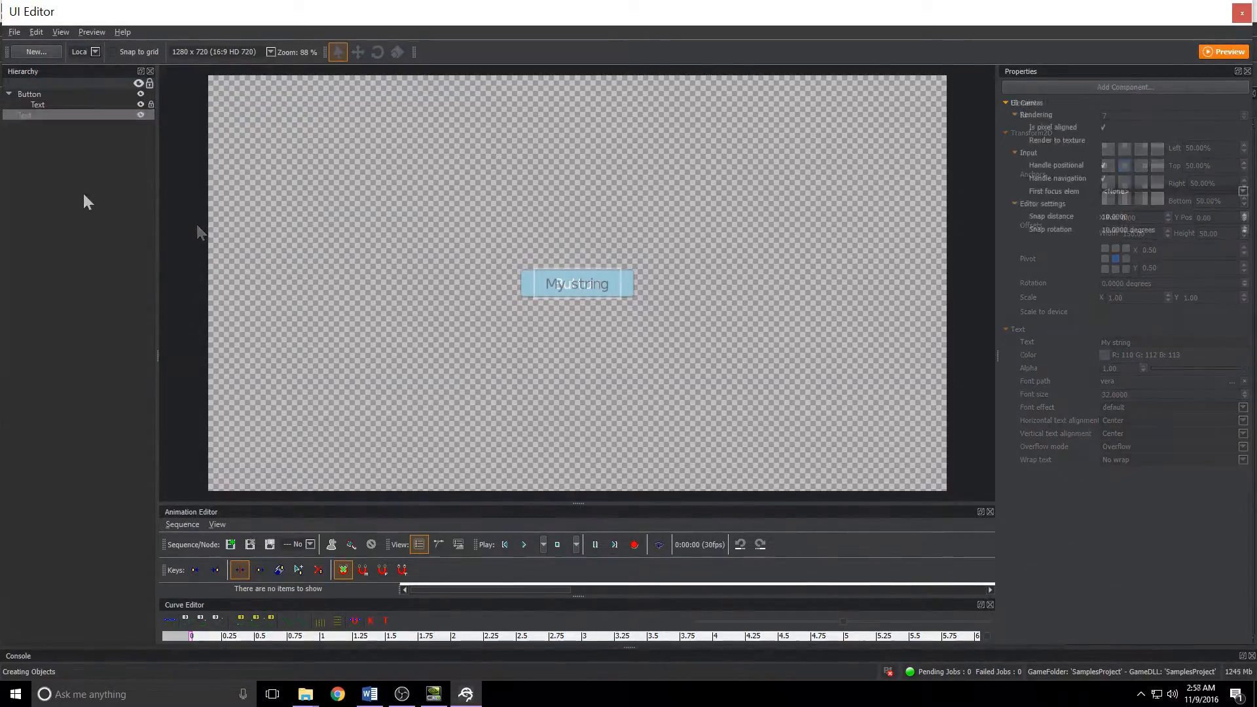
click(64, 114)
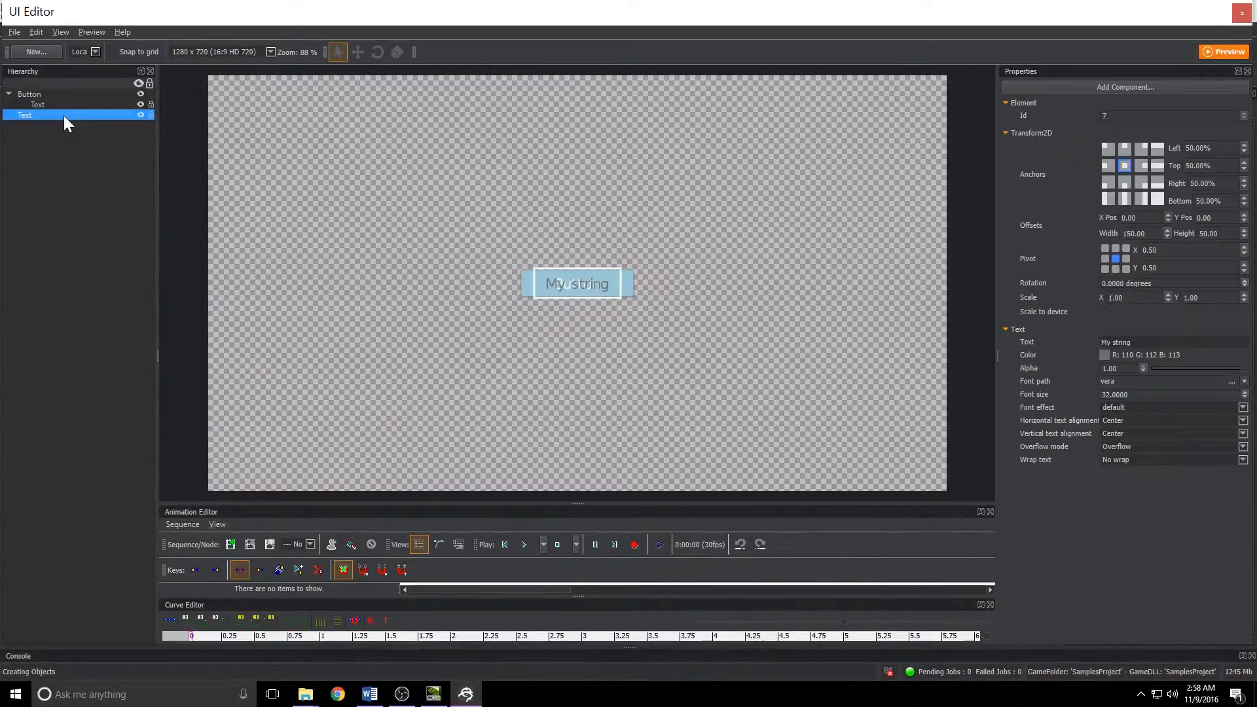
click(352, 55)
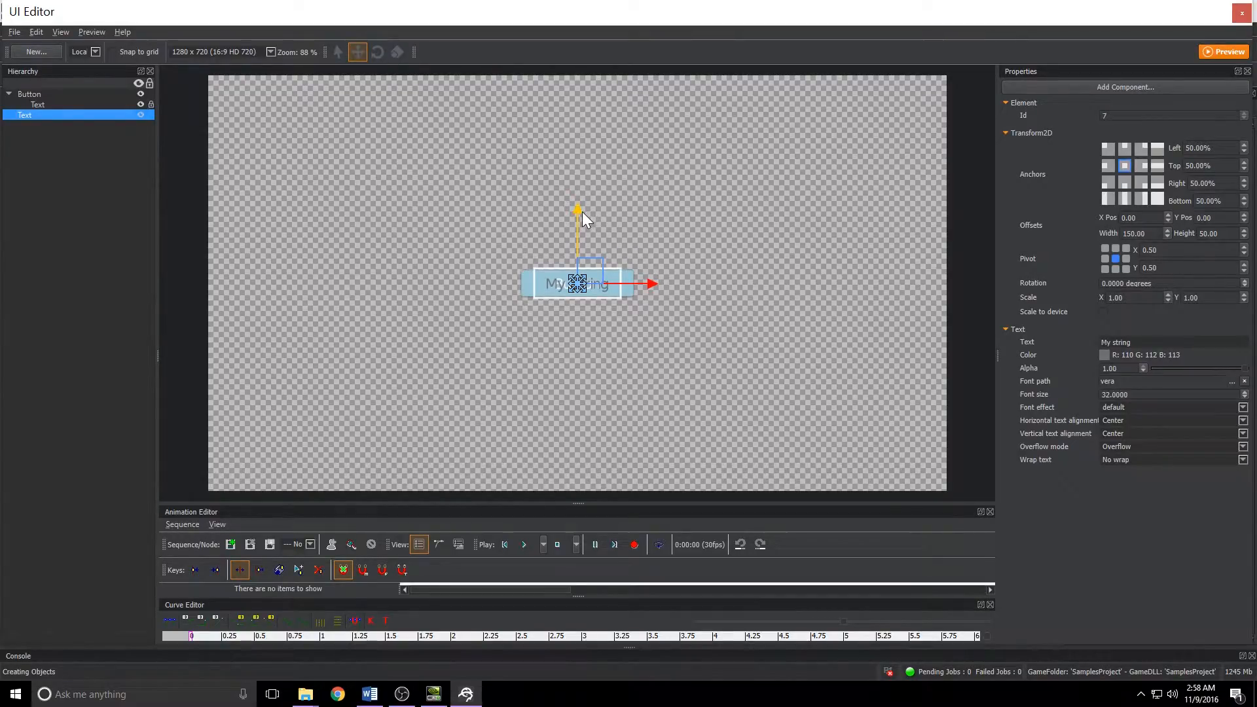
drag(579, 211, 567, 139)
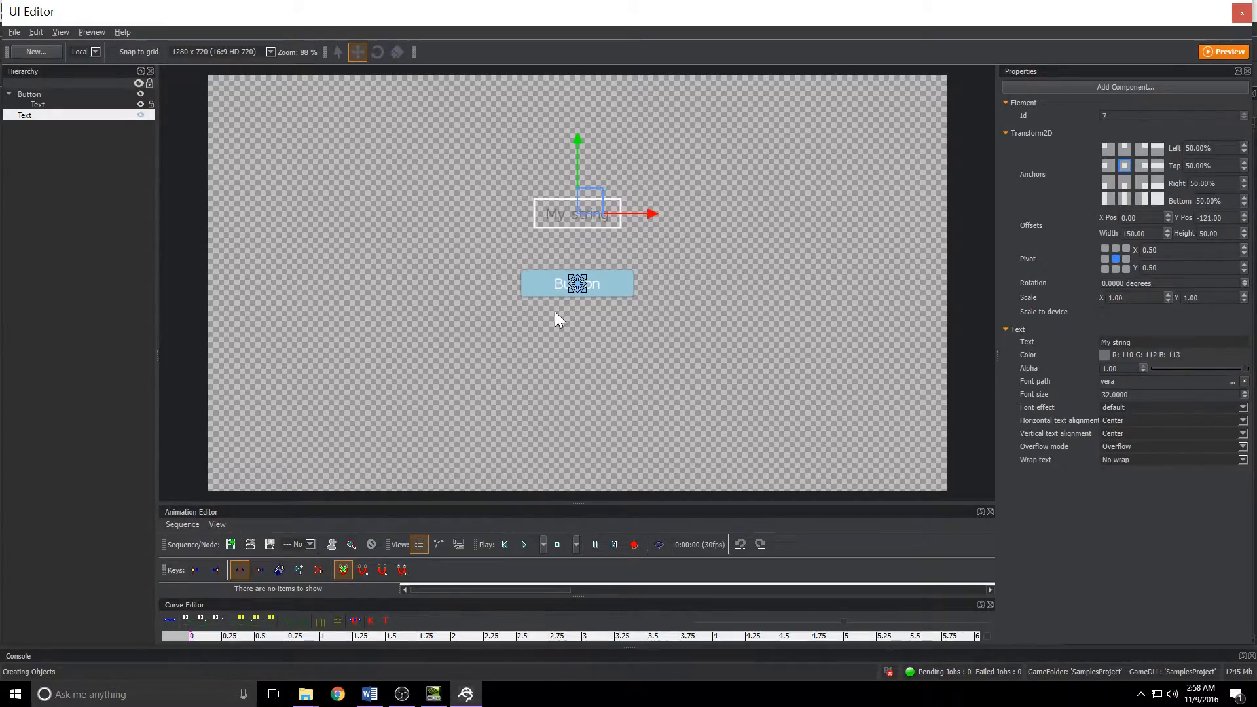
click(362, 270)
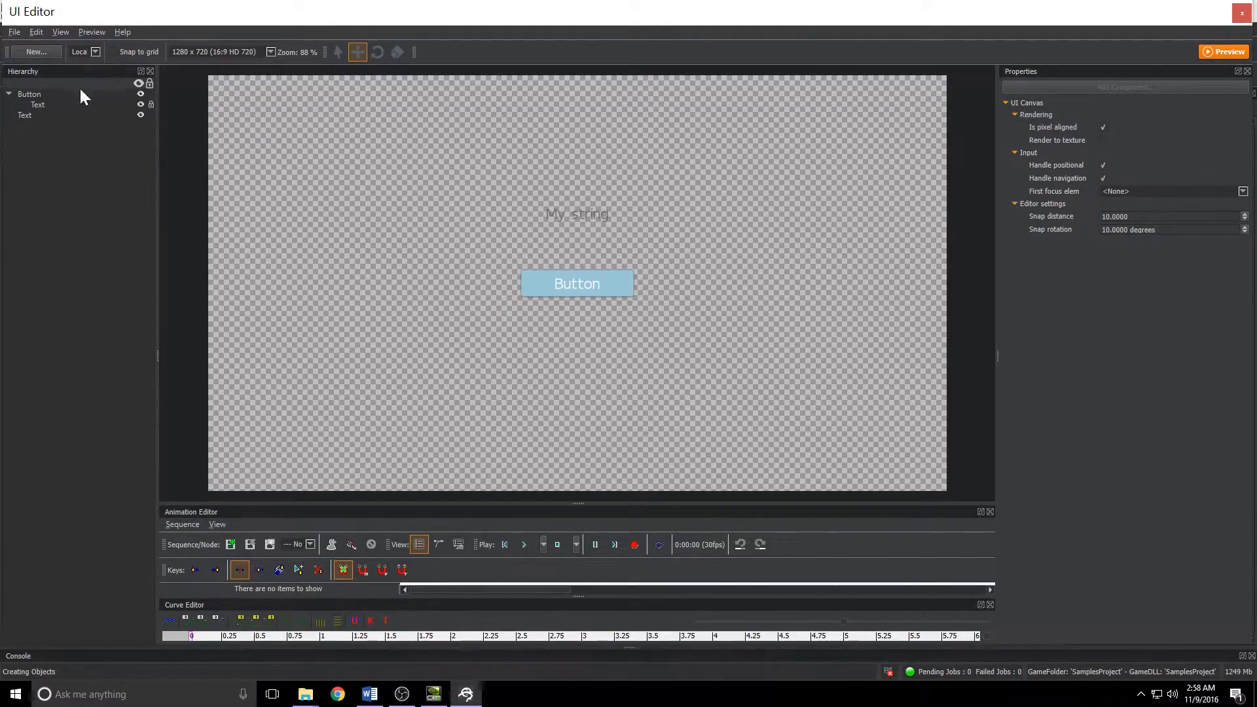
Step: Hide all elements and show them again, and do the same for the standalone Text element alone
click(138, 83)
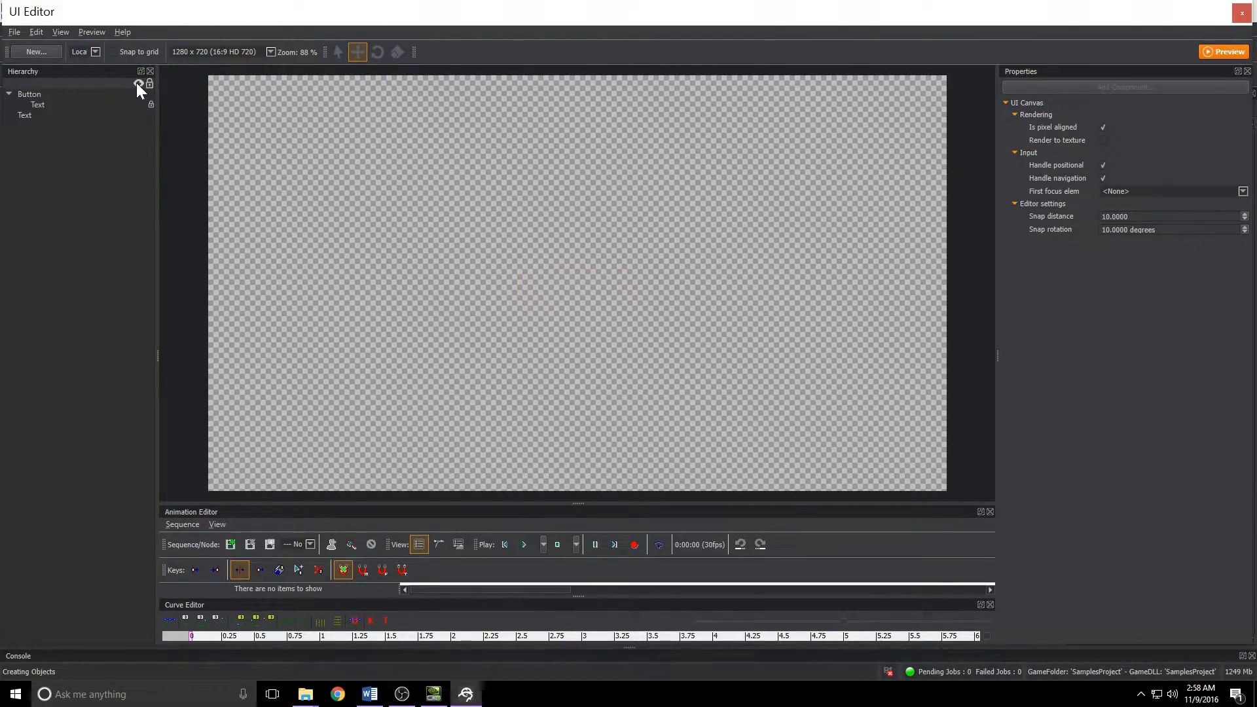
click(137, 83)
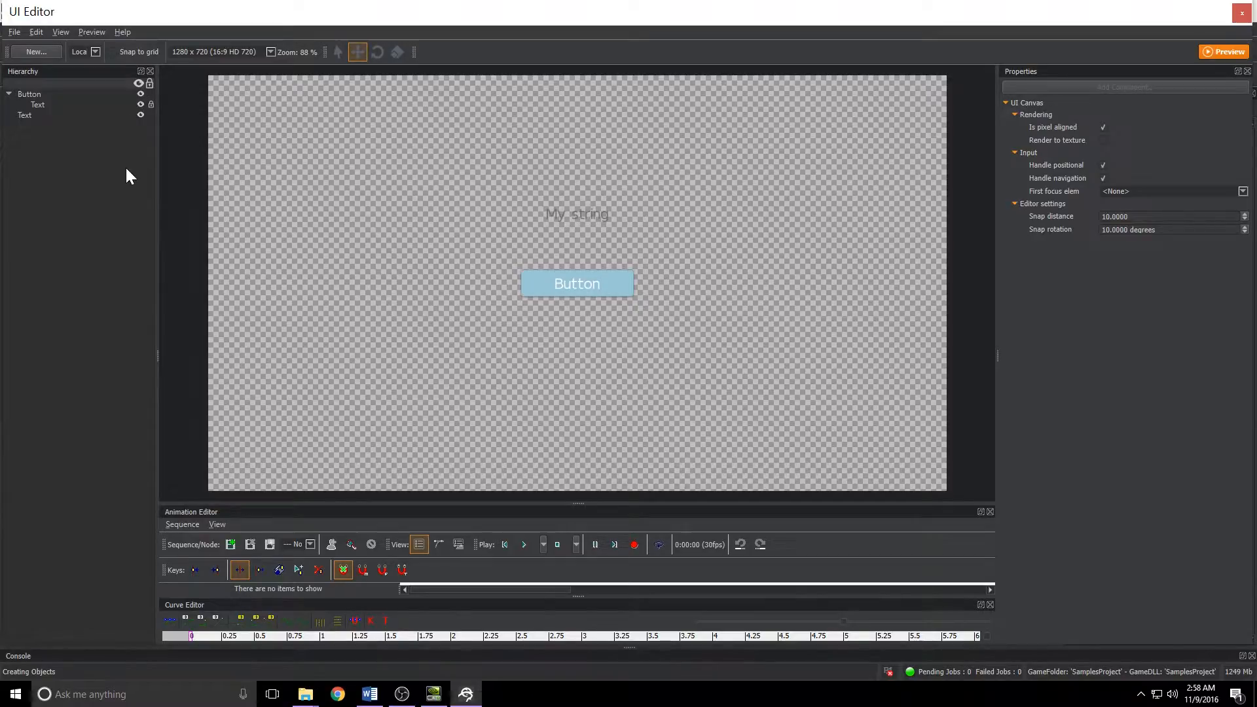
click(94, 114)
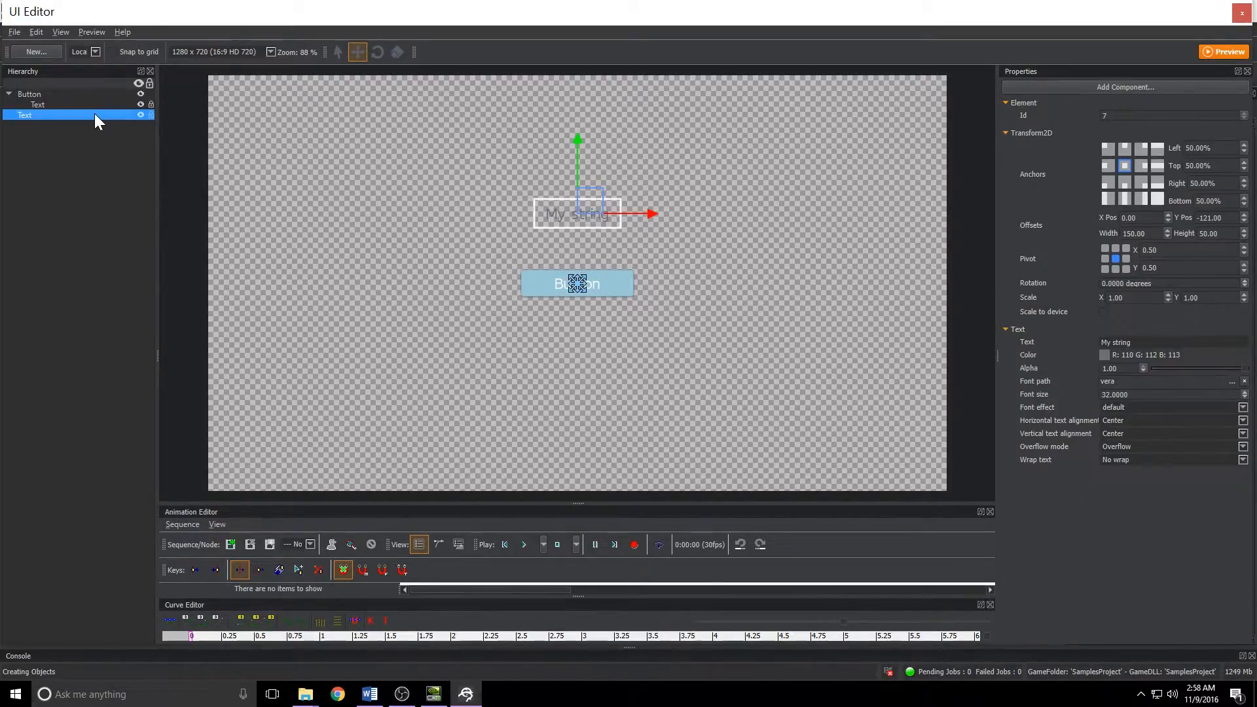
click(141, 115)
click(141, 116)
click(133, 129)
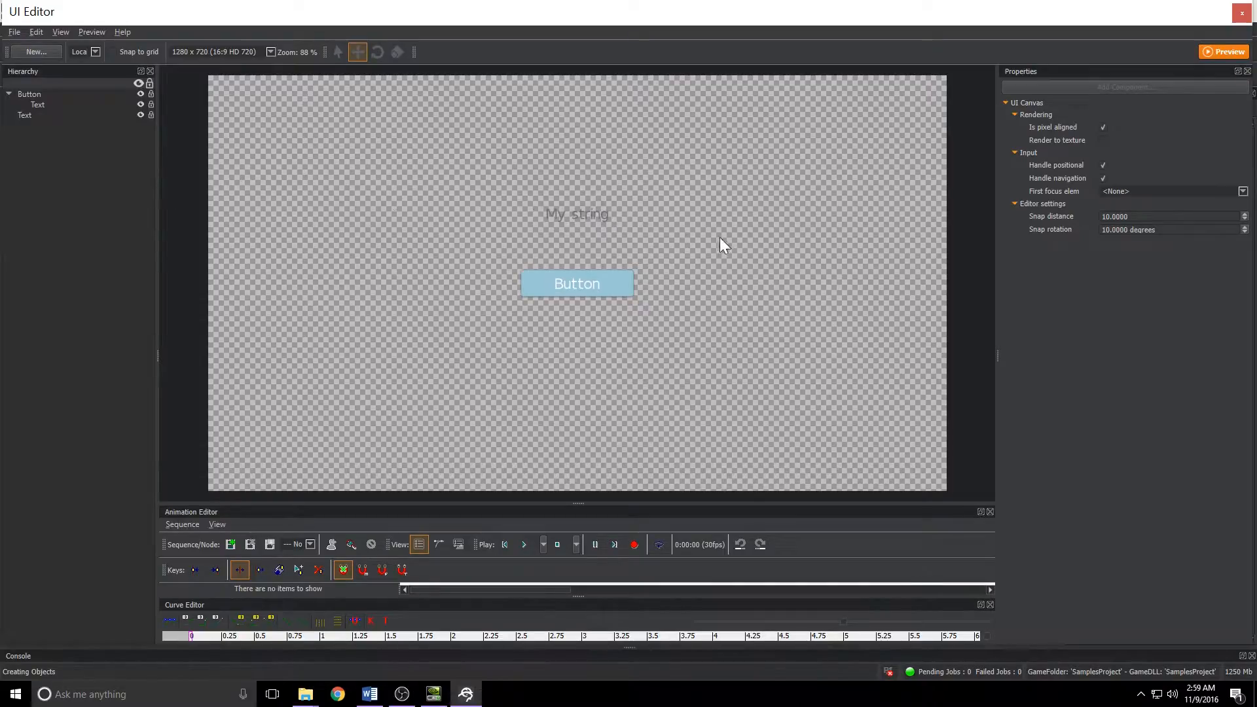
Step: Try to box-select the locked elements, unlock all of them to repeat the box selection, and clear the selection
drag(459, 162, 729, 372)
click(150, 84)
drag(565, 181, 829, 417)
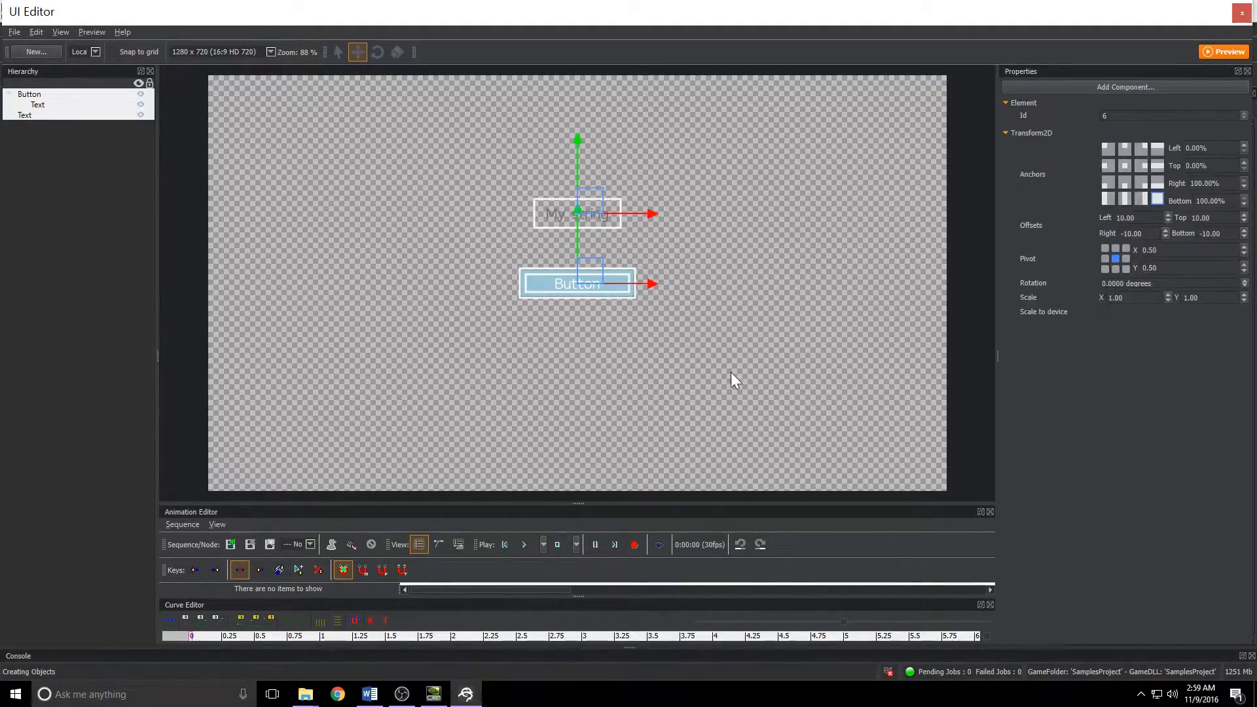
click(82, 178)
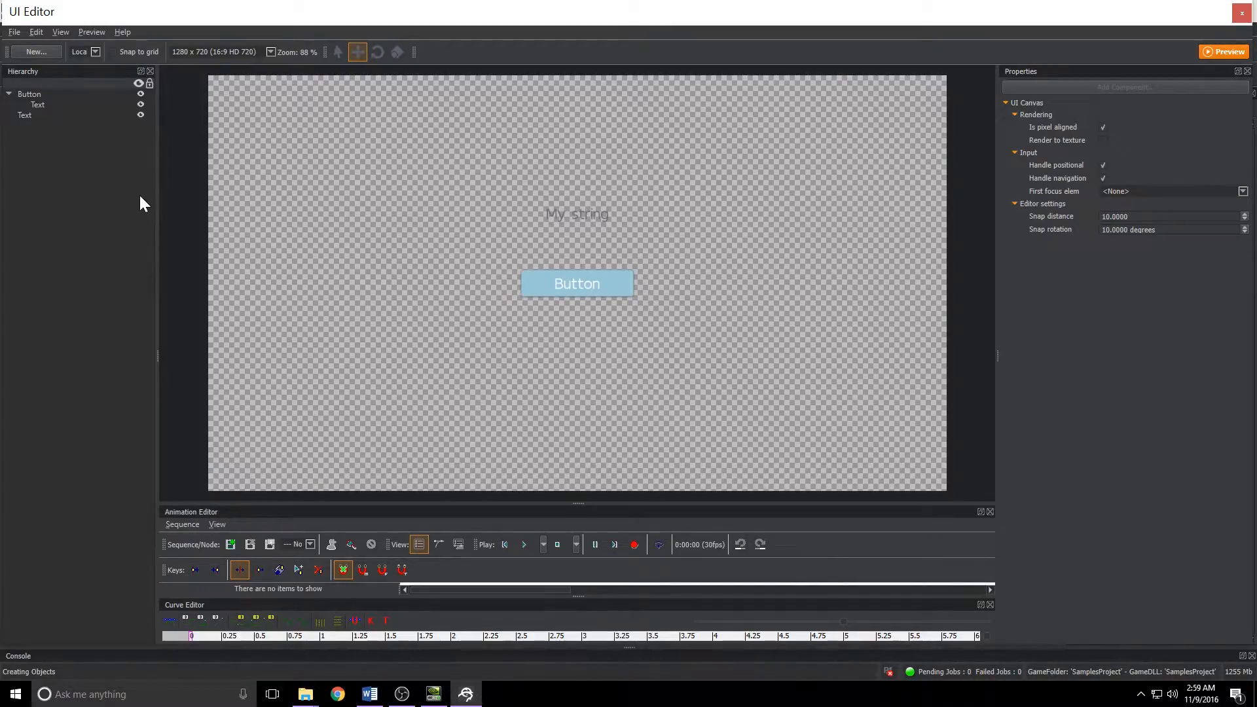
Step: Toggle the individual locks of the Button and the standalone Text element, and clear the selection
click(151, 96)
click(151, 115)
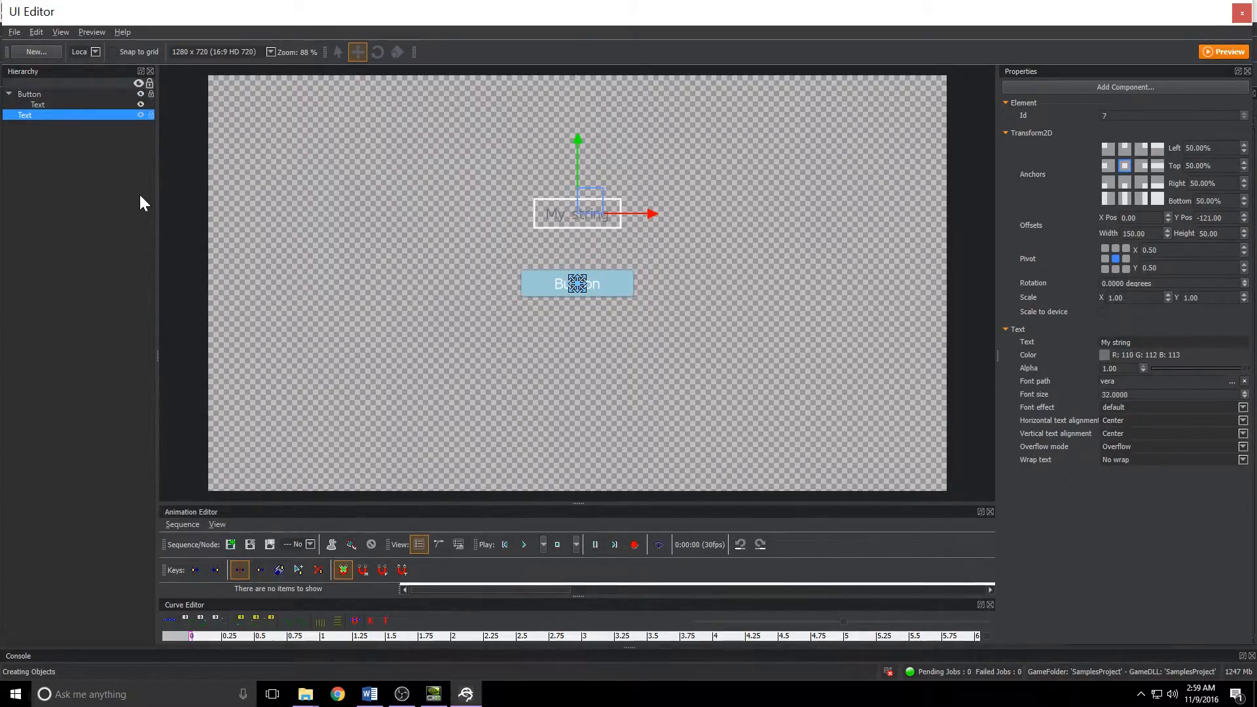
click(139, 193)
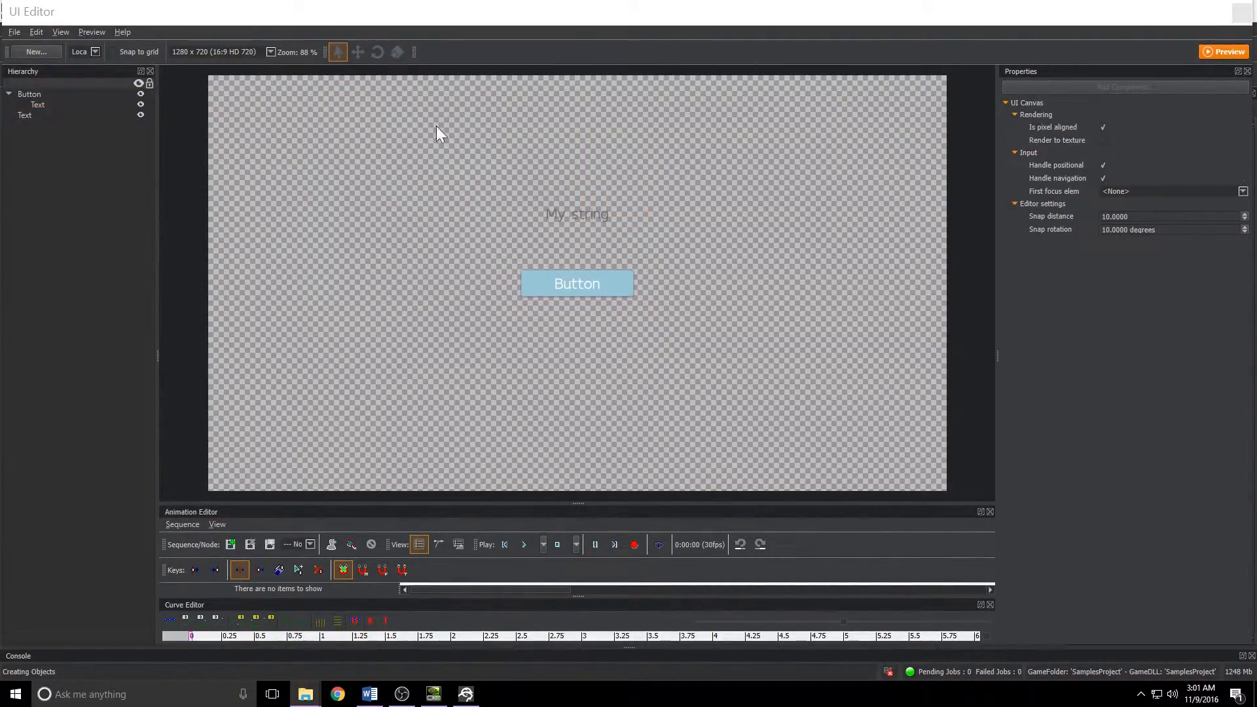
Step: Apply the centre anchor preset to the standalone Text element above the button and lower its left anchor to 40%
click(553, 214)
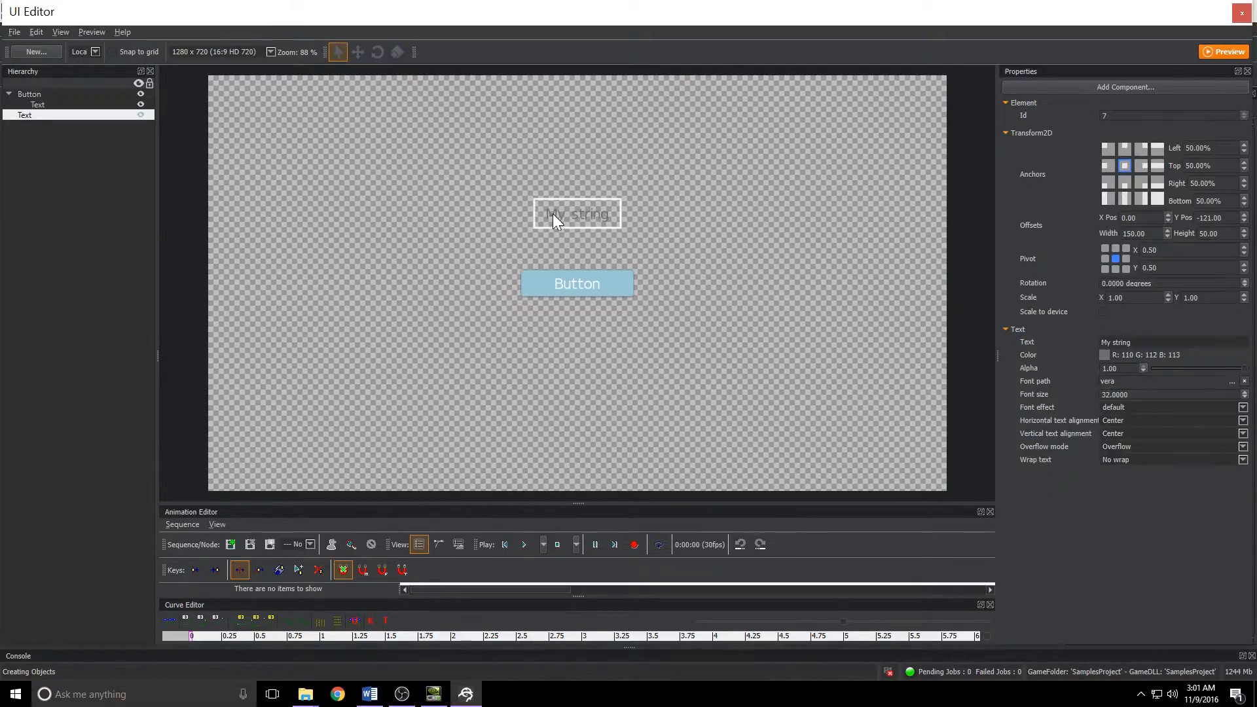
click(33, 115)
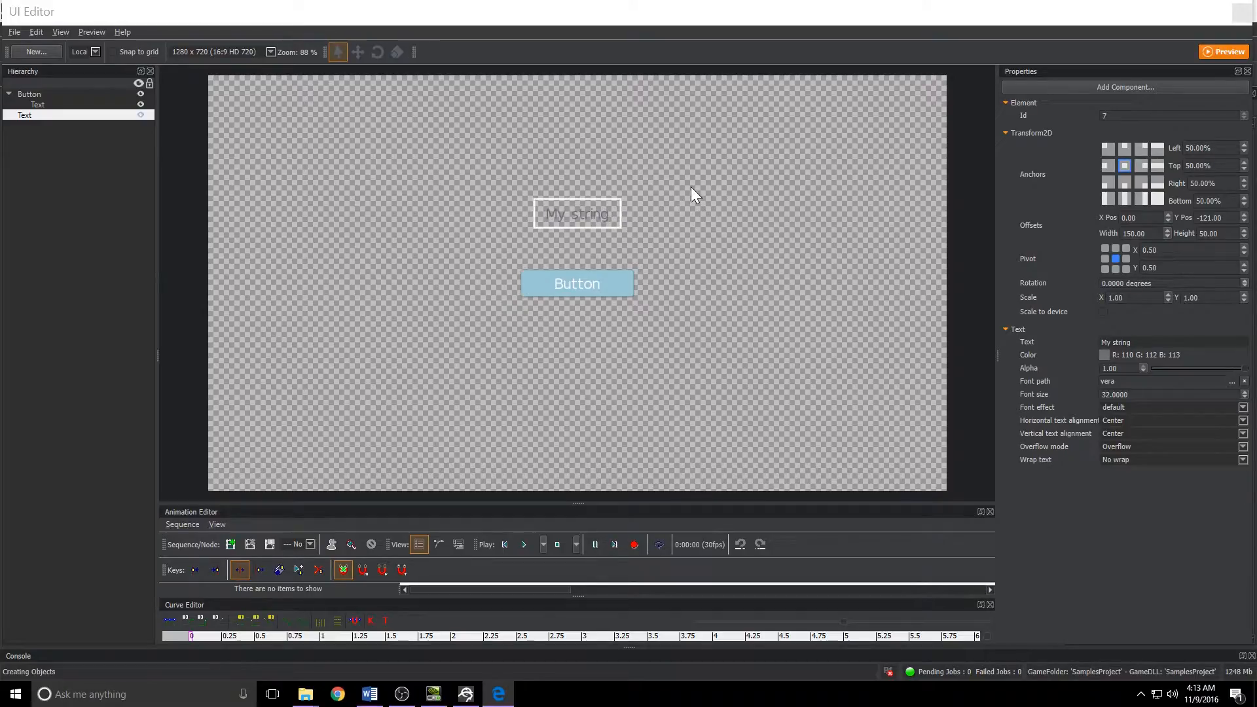
click(1123, 164)
click(1244, 153)
click(1245, 154)
click(1245, 154)
click(1245, 154)
click(1244, 154)
click(1244, 154)
click(1244, 154)
click(1245, 154)
click(1244, 154)
click(1244, 154)
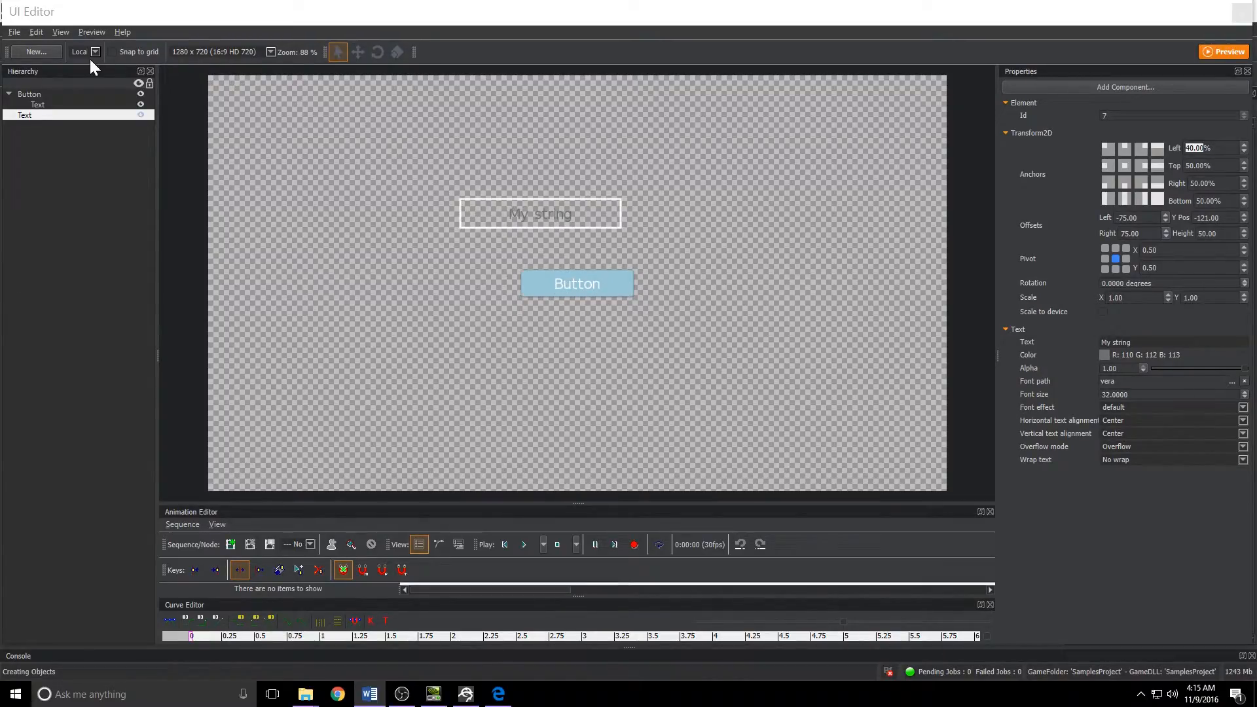
Step: Preview the canvas with the preview canvas size set to 800 x 600 (4:3 SVGA)
click(93, 33)
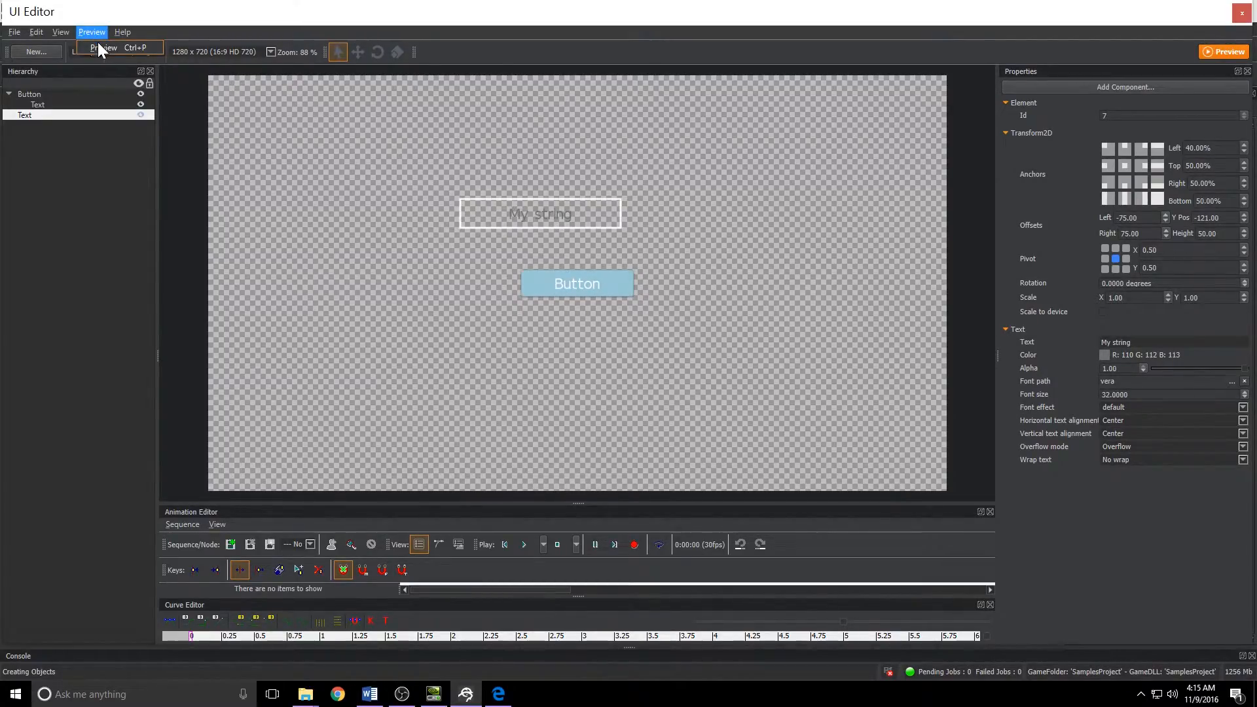
click(97, 42)
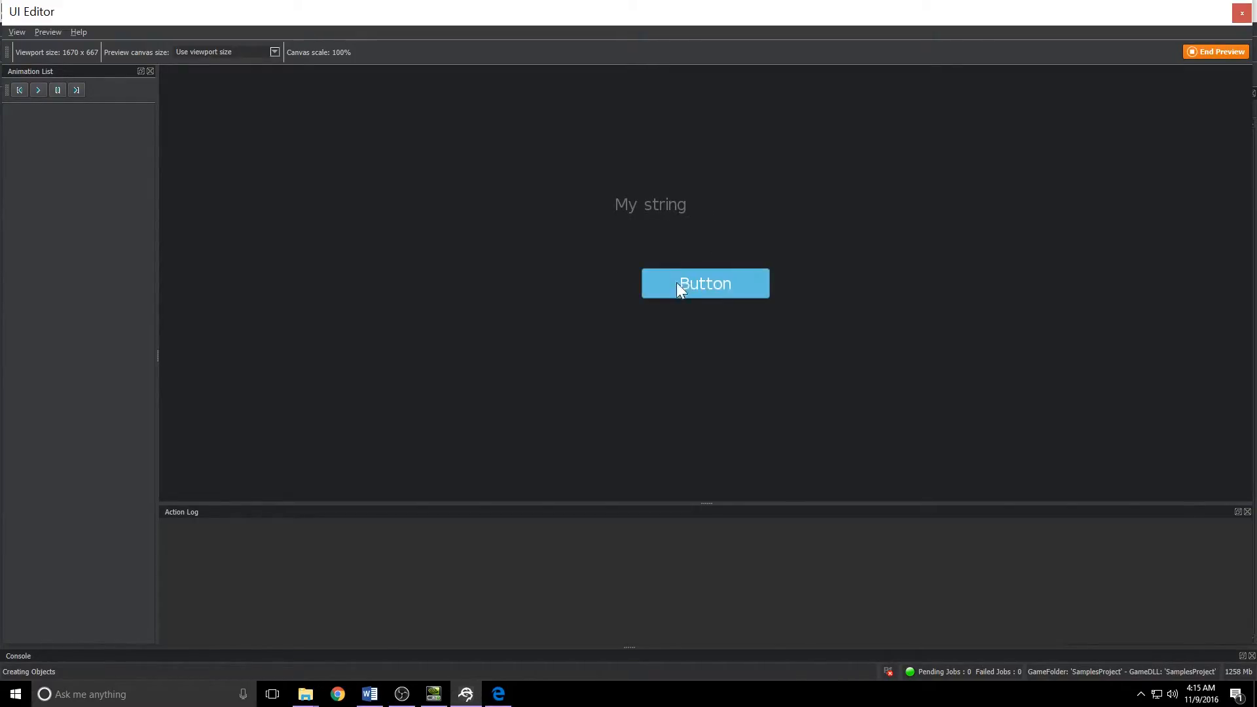
click(274, 53)
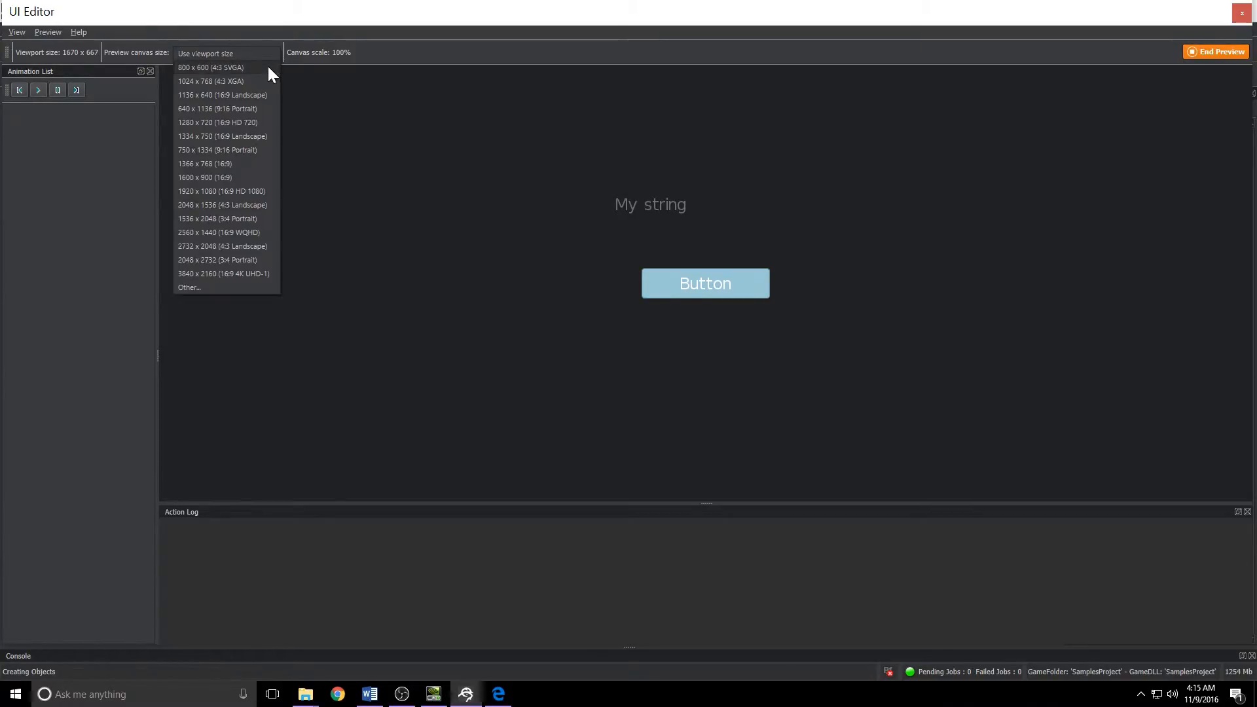
click(234, 71)
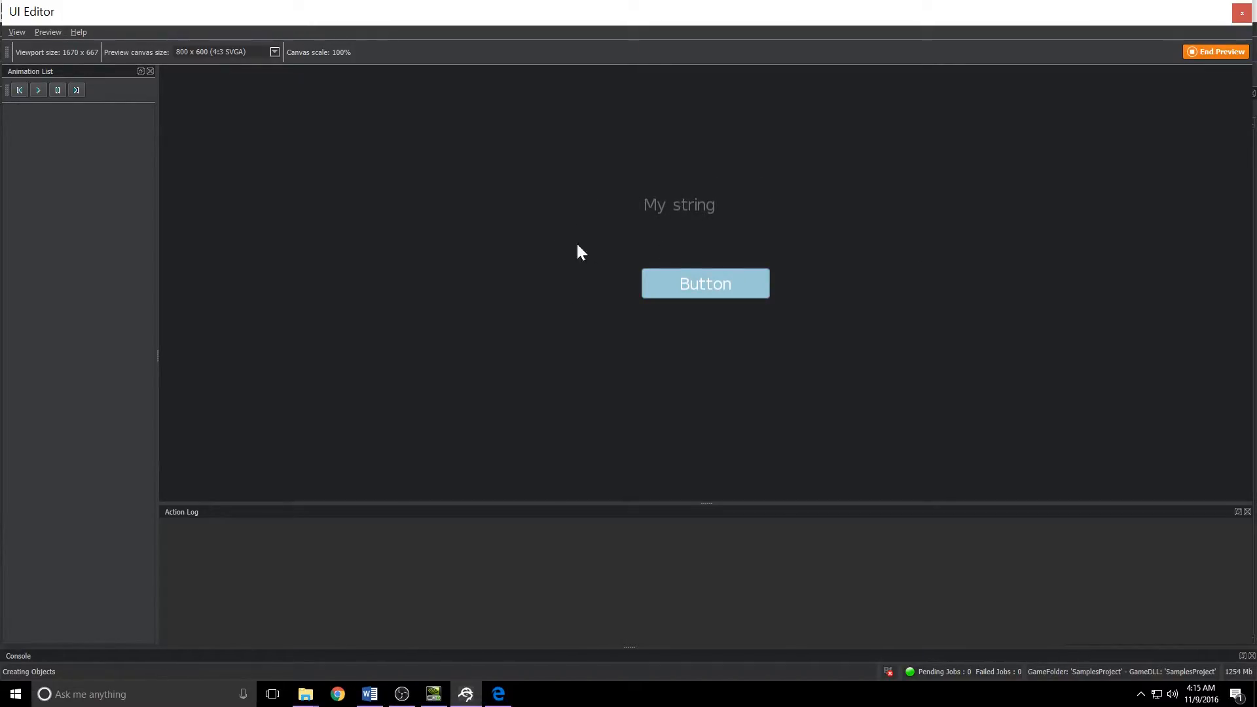
Step: Try the 3840 x 2160 (16:9 4K UHD-1) preview canvas size, and settle on 1920 x 1080 (16:9 HD 1080)
click(257, 51)
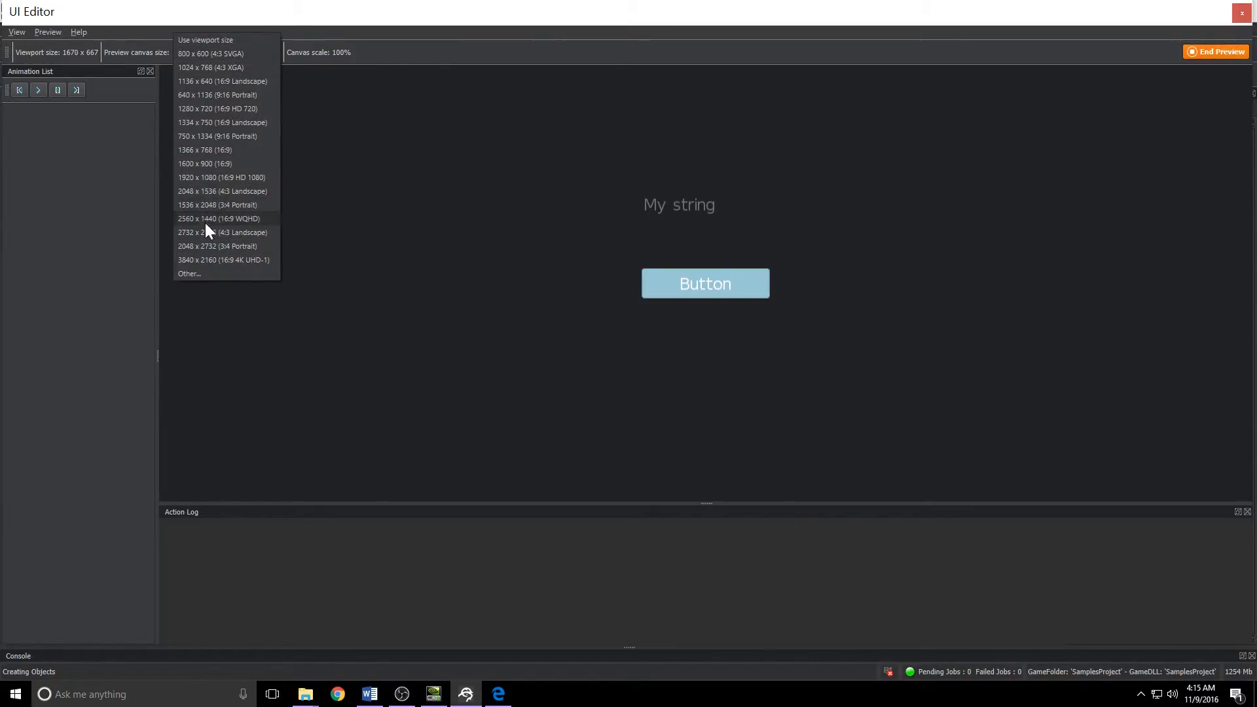
click(203, 260)
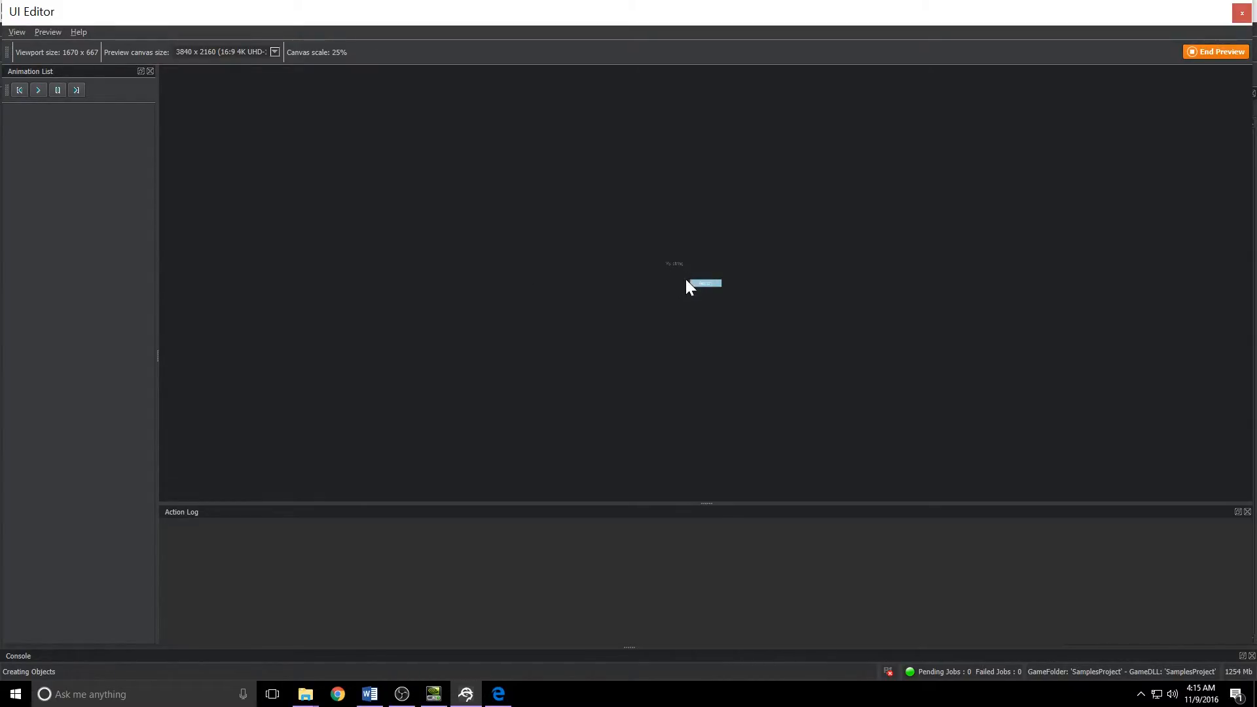
click(267, 53)
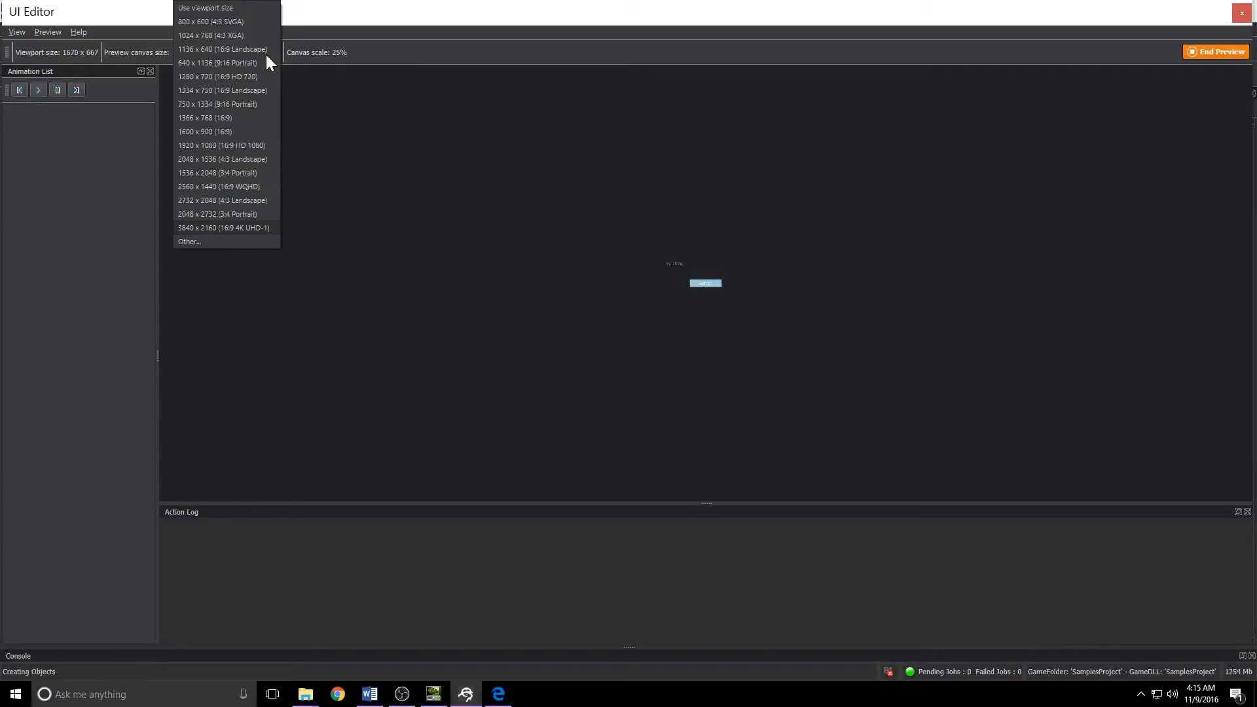
click(230, 146)
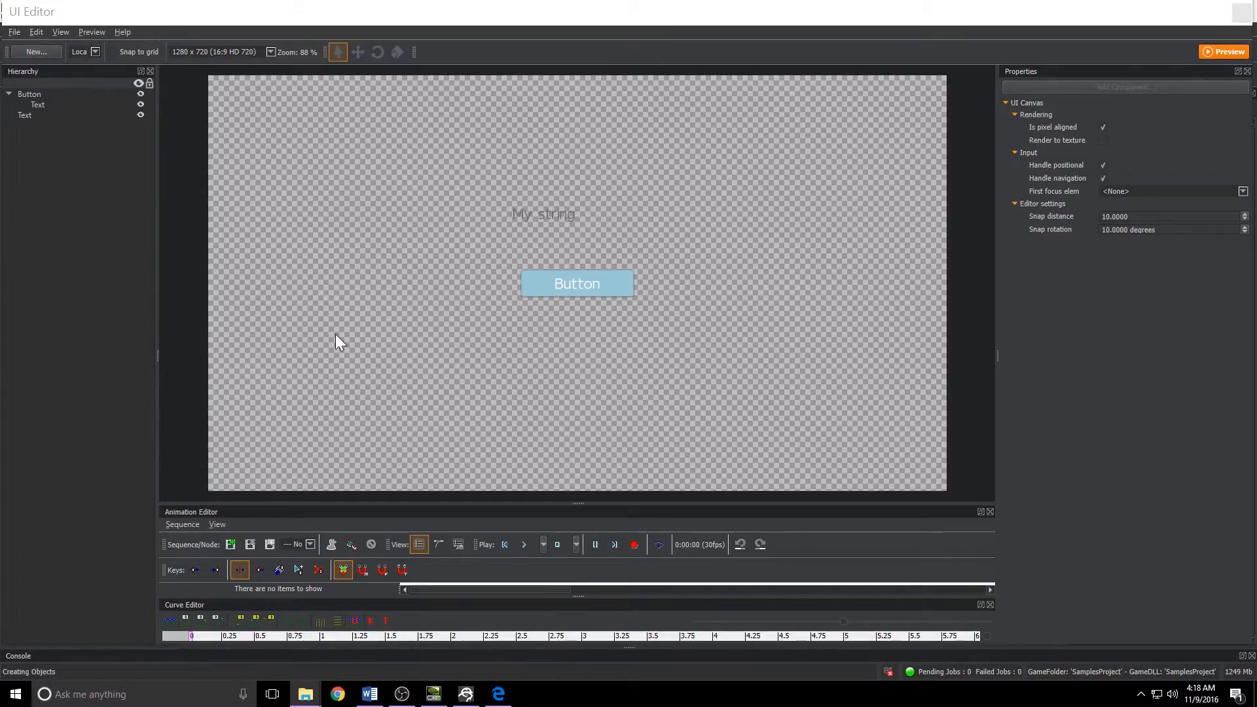
Step: Close the Animation Editor and show the Action Log instead
click(990, 511)
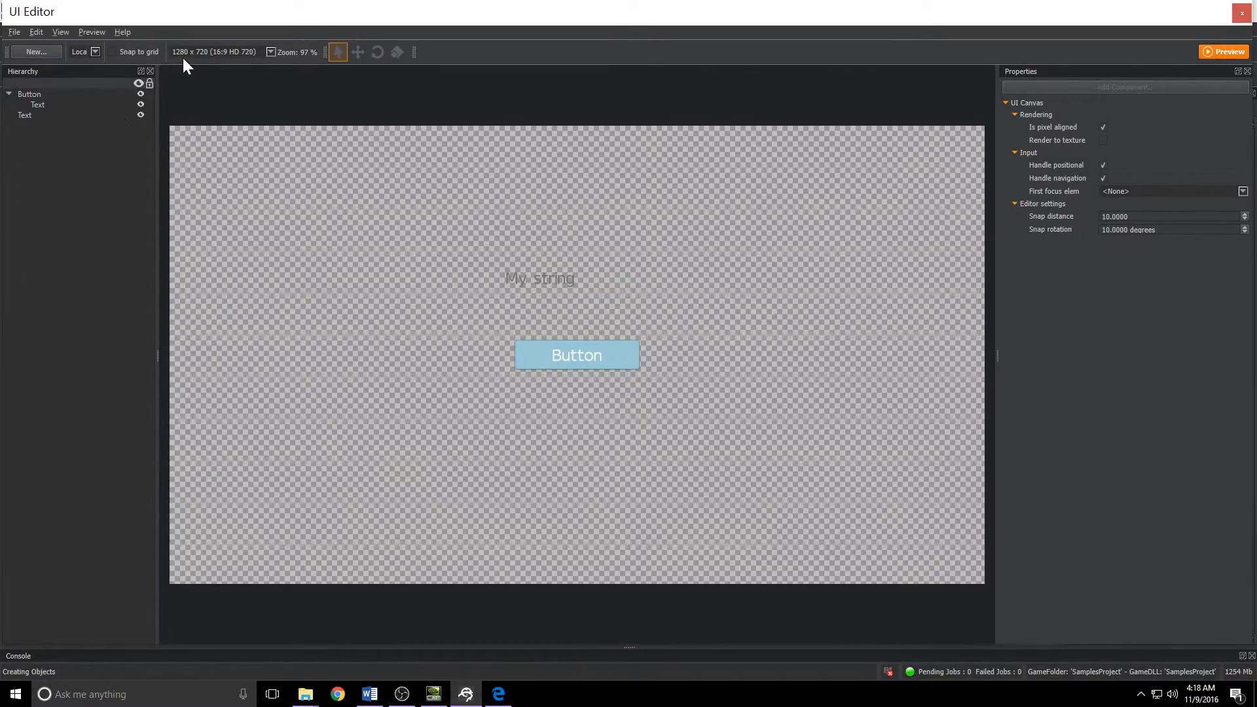
right_click(203, 33)
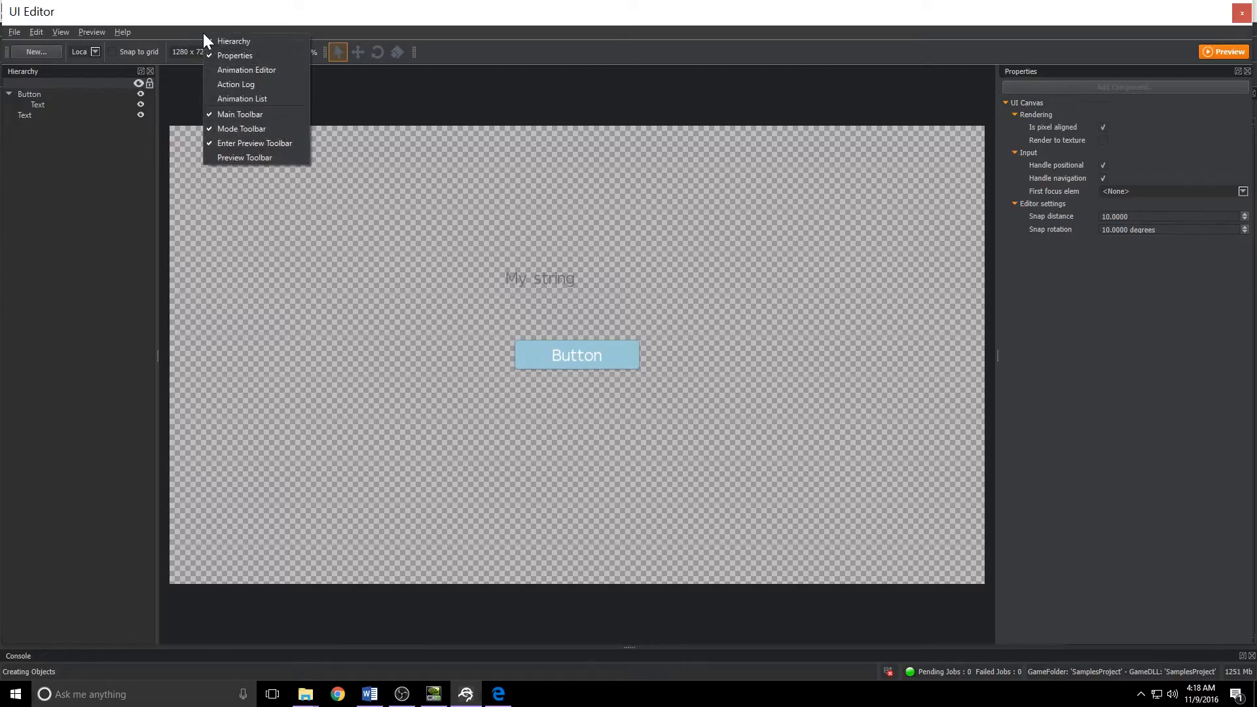
click(229, 82)
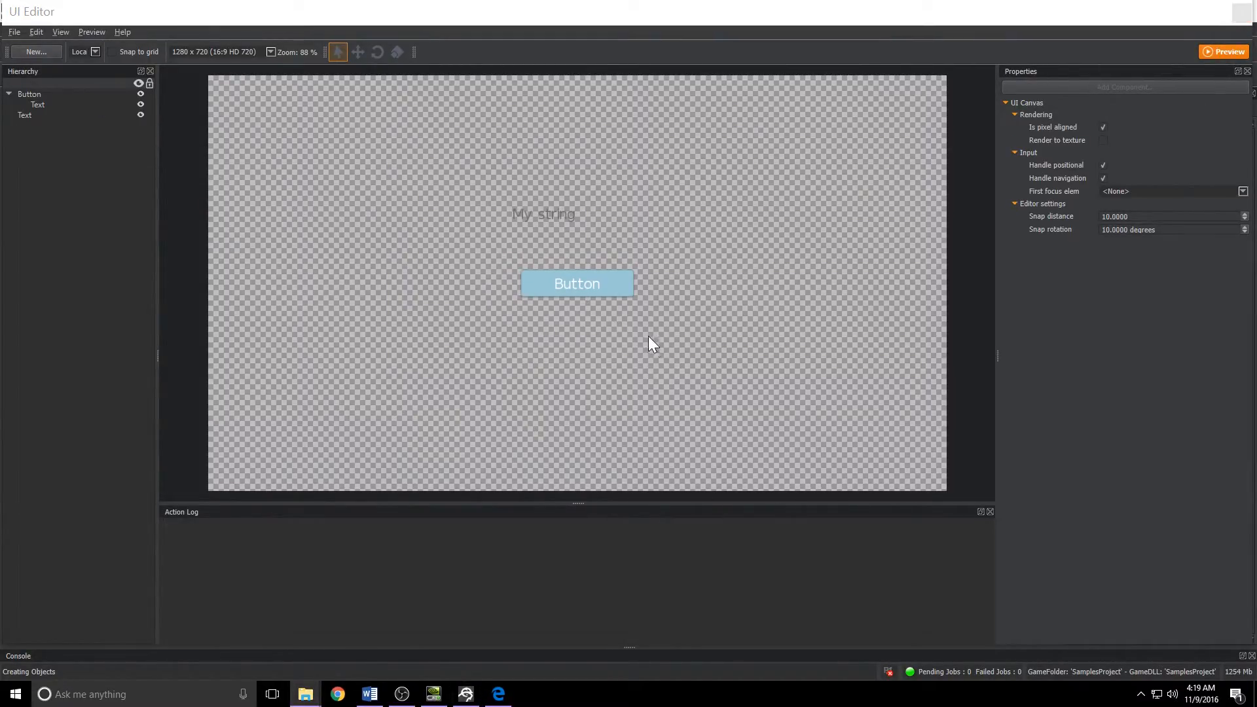
Step: Name the Button element's actions hover_start, hover_end, pressed, released and click for hover start, hover end, pressed, release and click
click(565, 285)
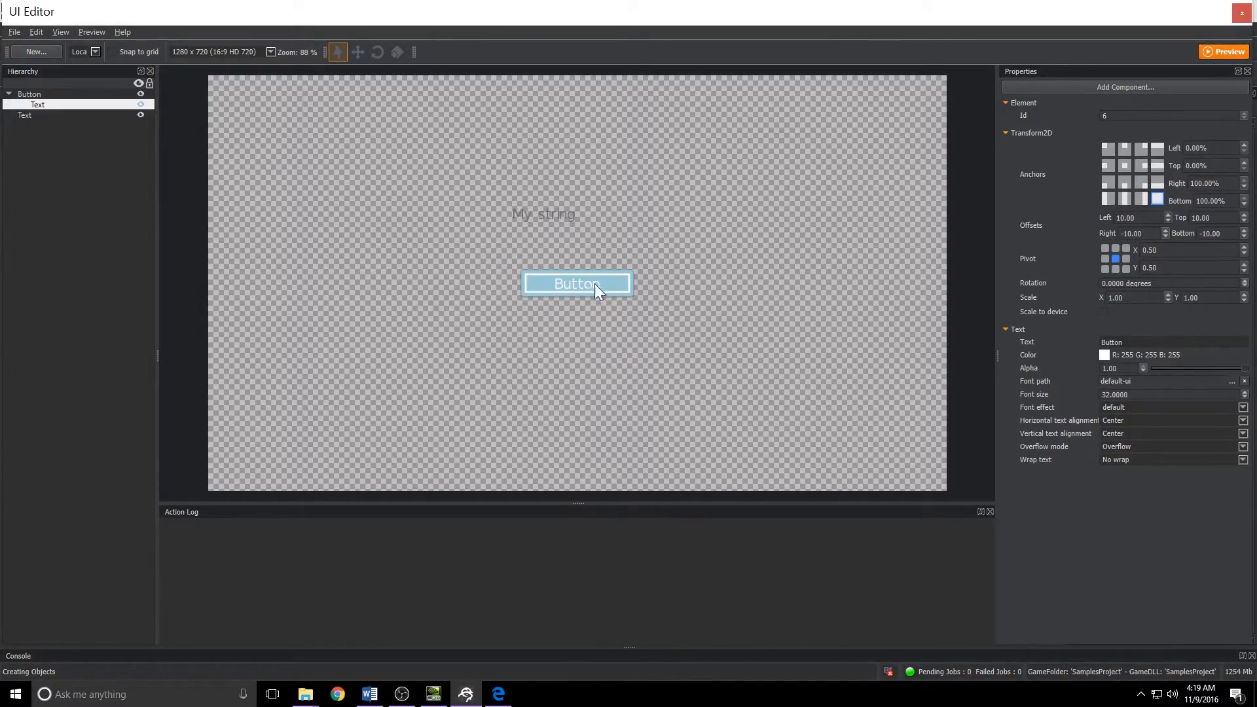
click(548, 293)
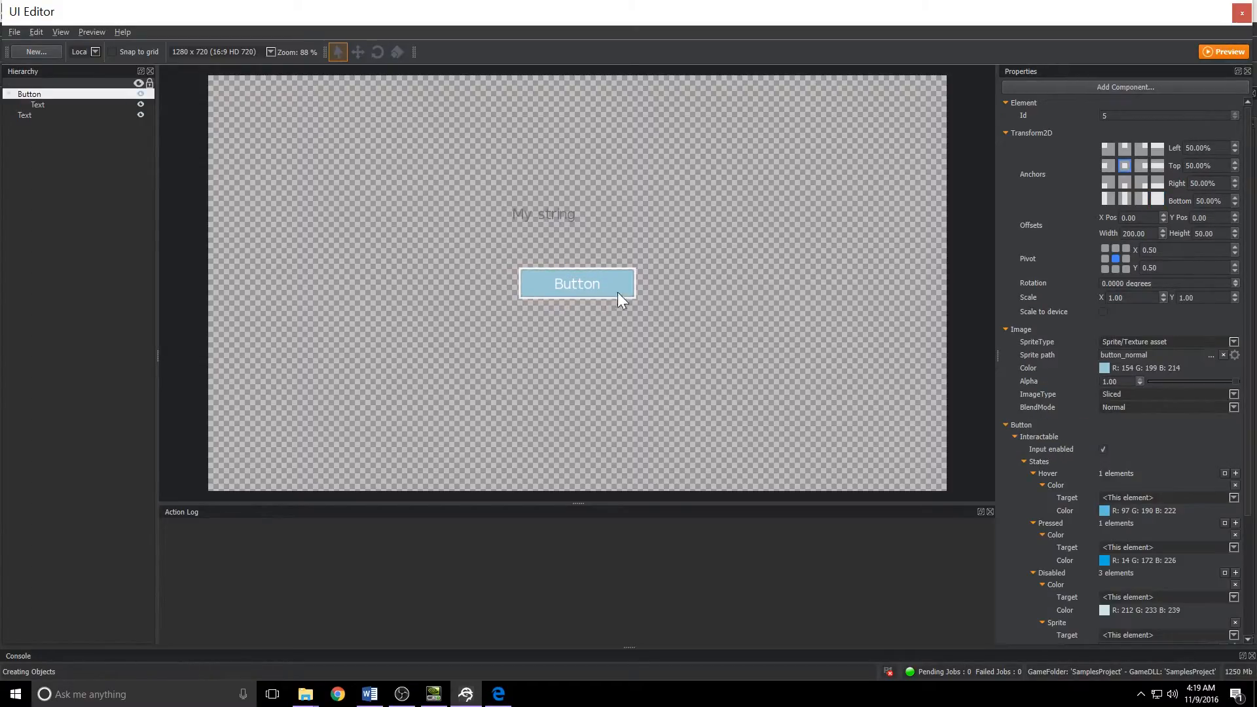
click(36, 92)
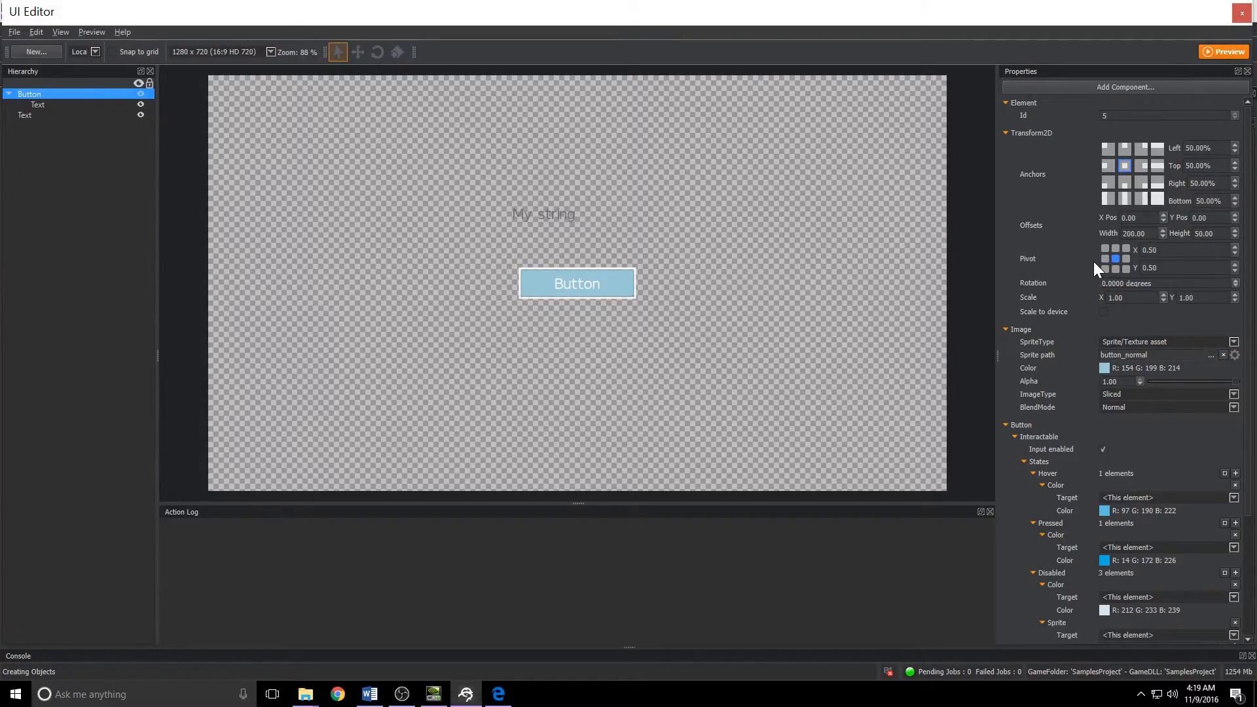
scroll(1098, 248, down, 3)
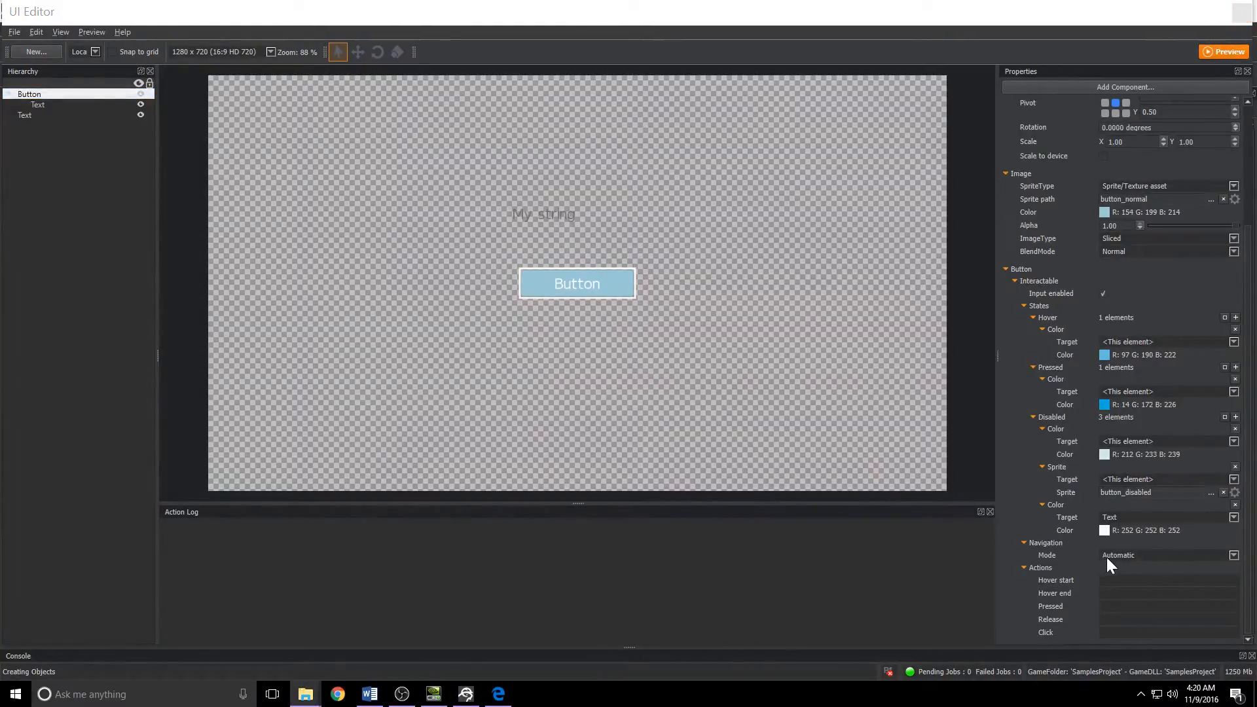
click(1102, 581)
text(hover_start)
key(Tab)
text(hover_end)
text(pressed)
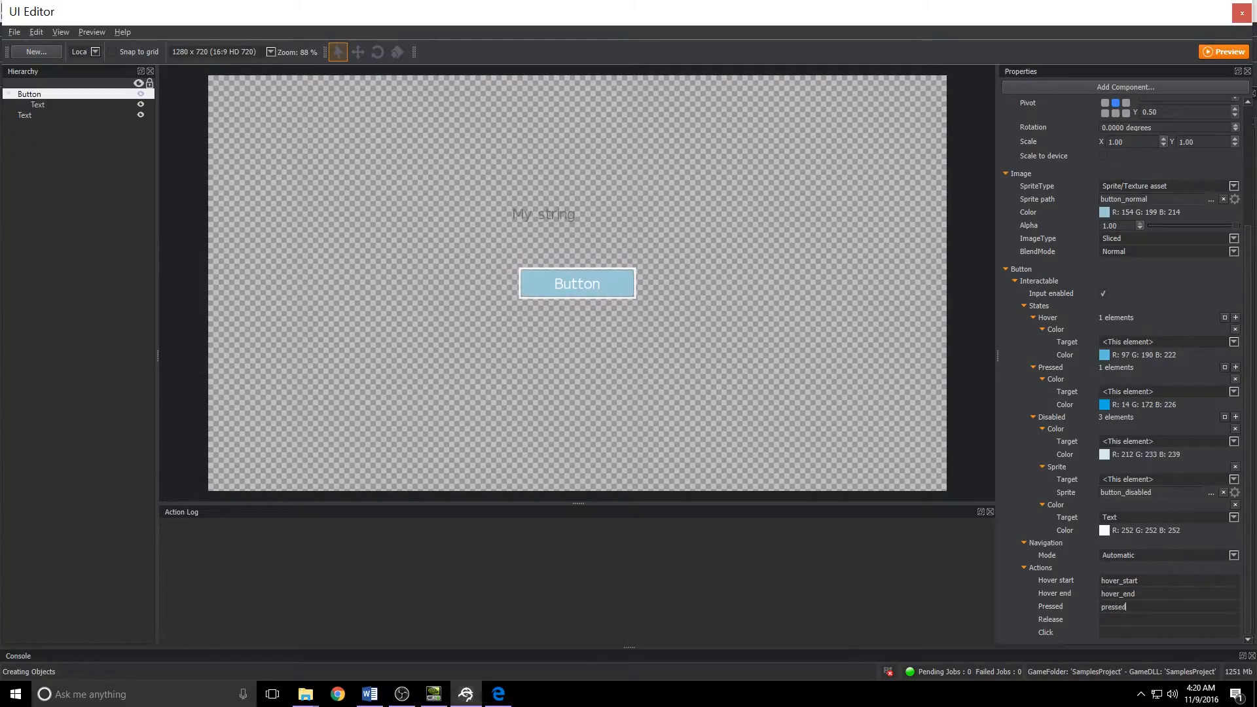
text(released)
text(click)
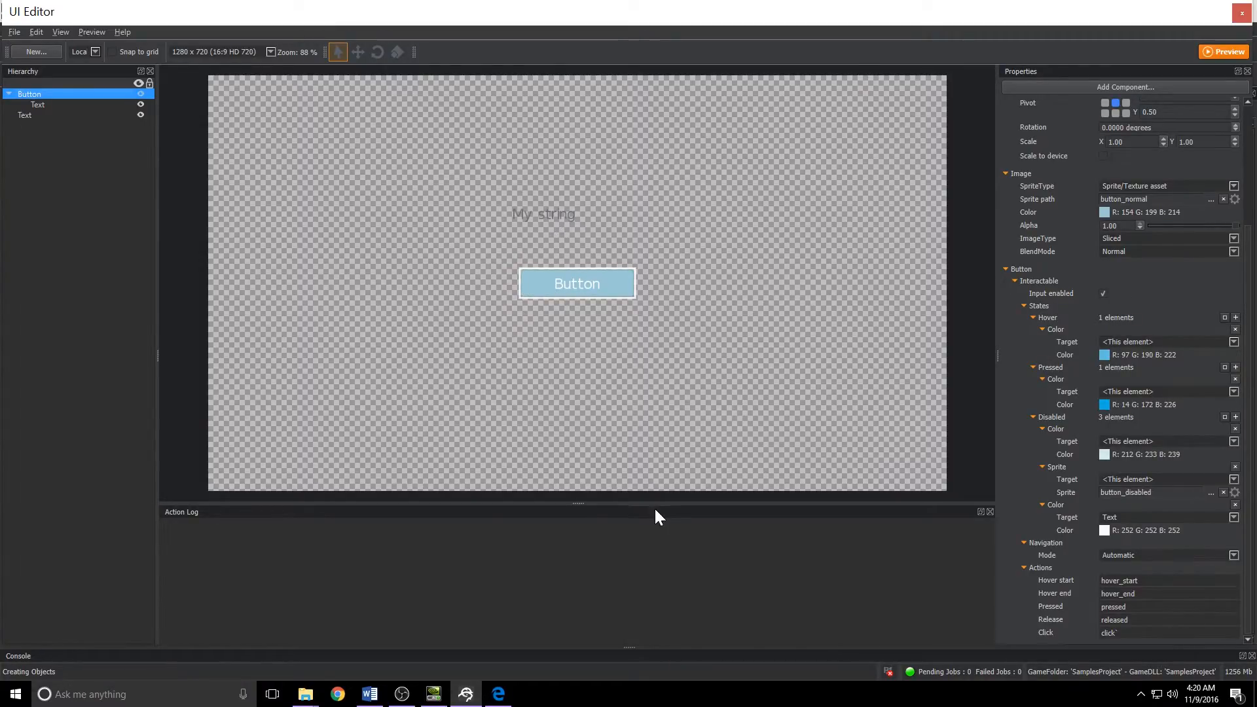
Step: Preview the canvas to test the button's actions by activating it three times, and end the preview
click(86, 33)
click(105, 42)
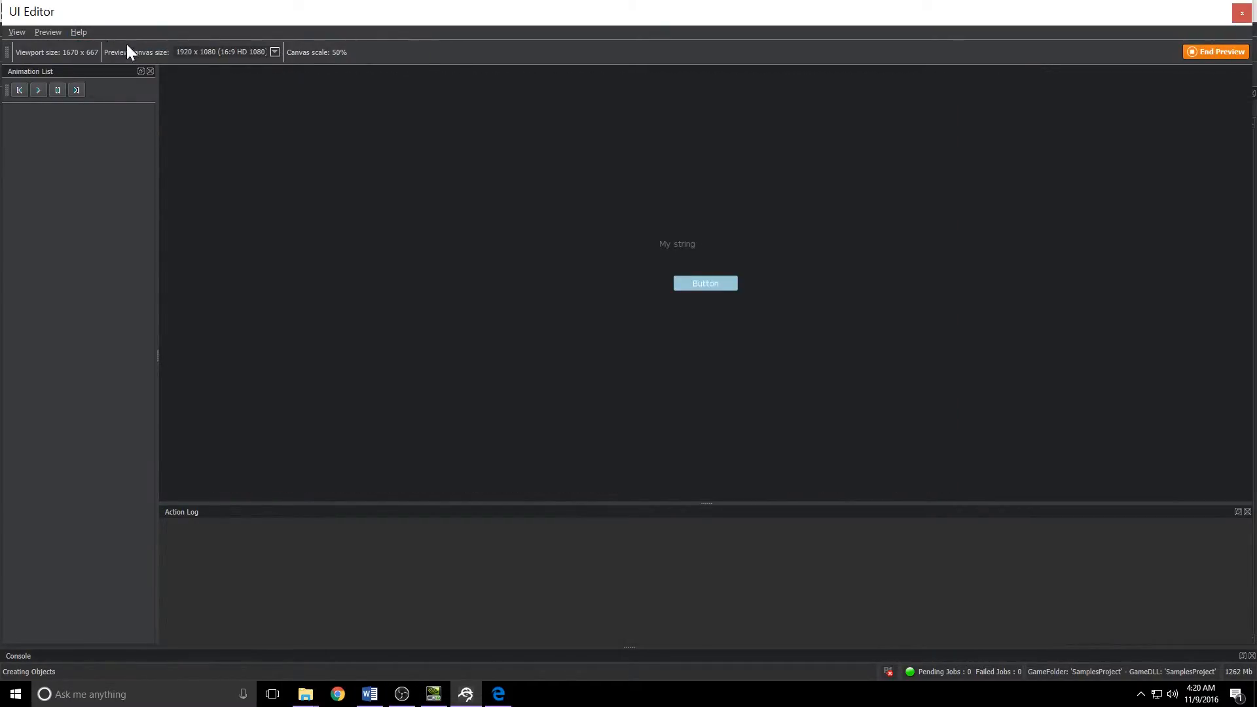
click(689, 281)
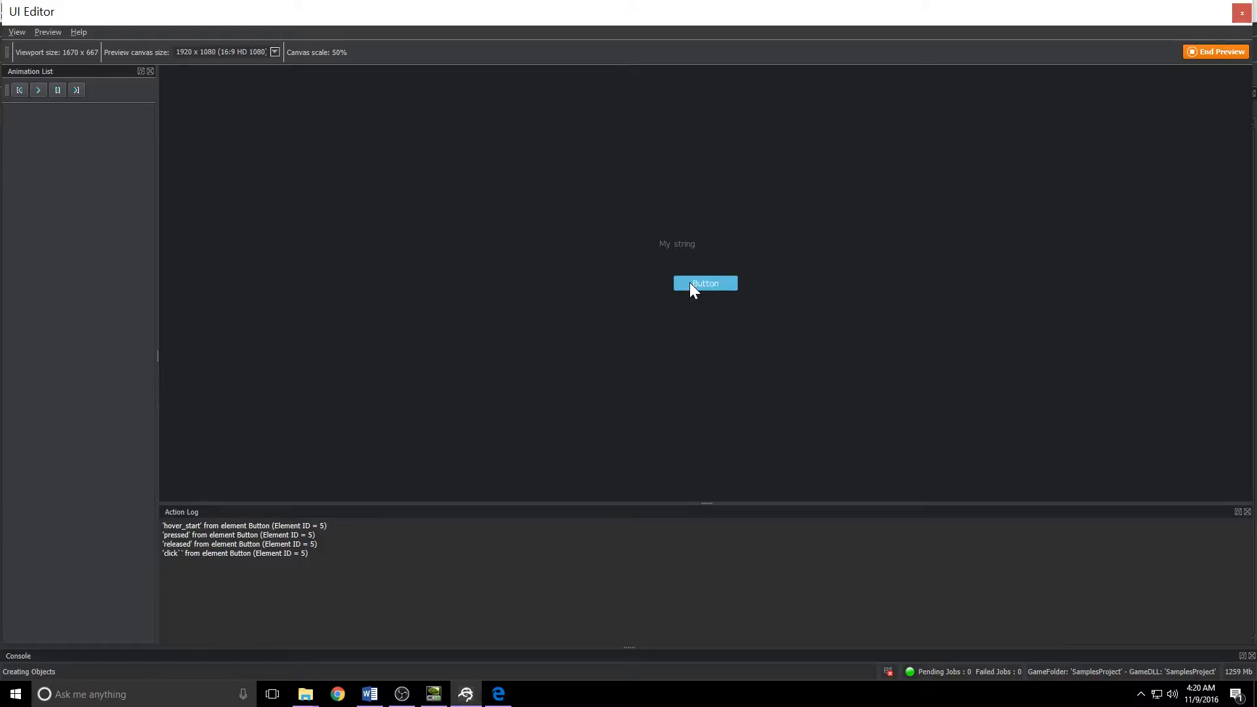
click(690, 282)
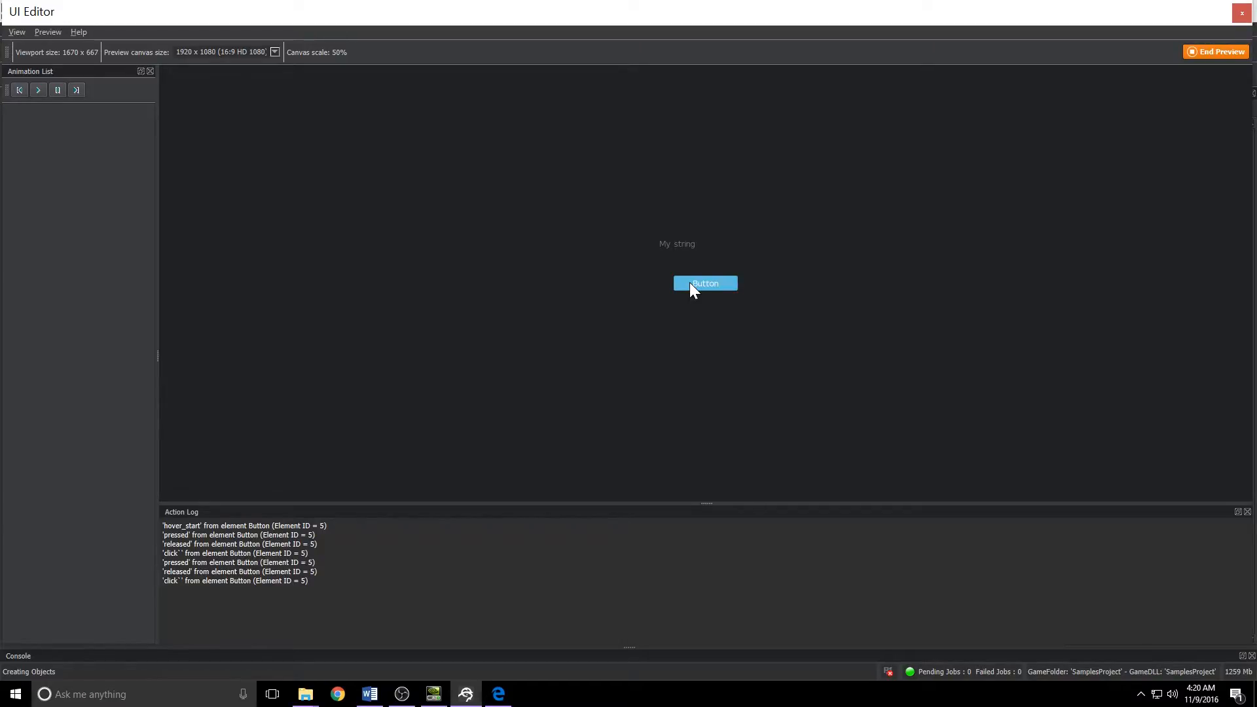
click(690, 281)
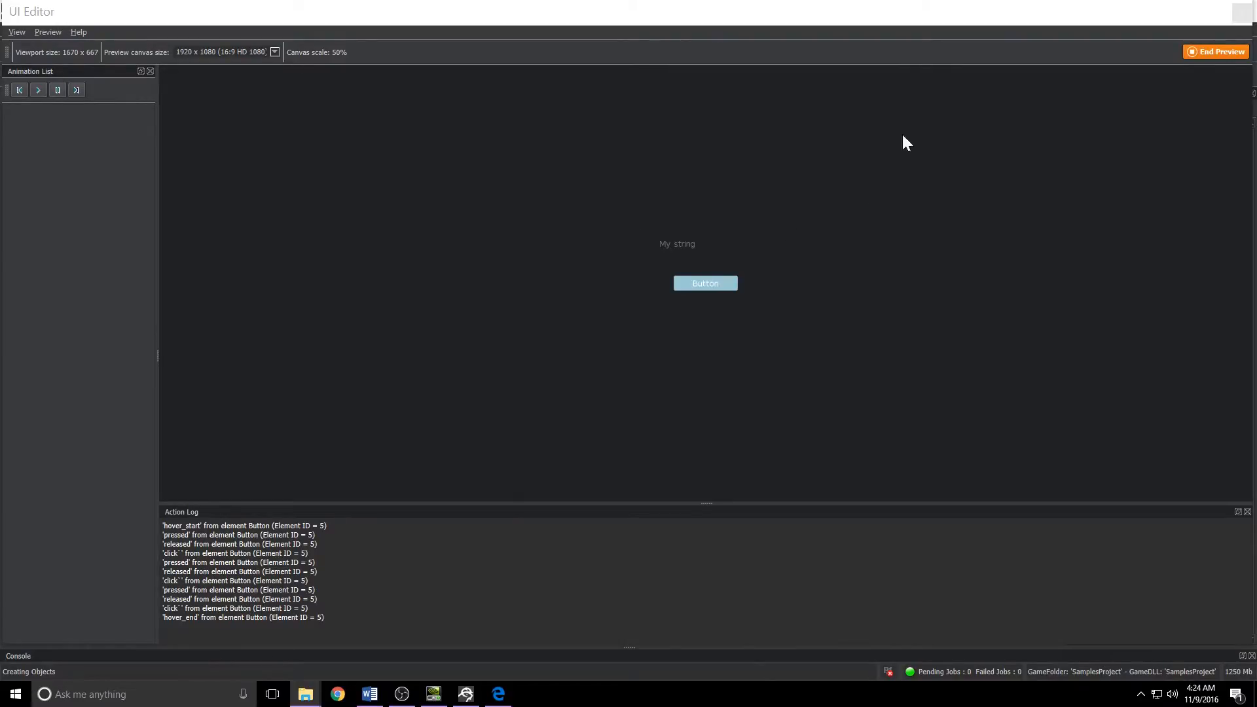
click(1198, 52)
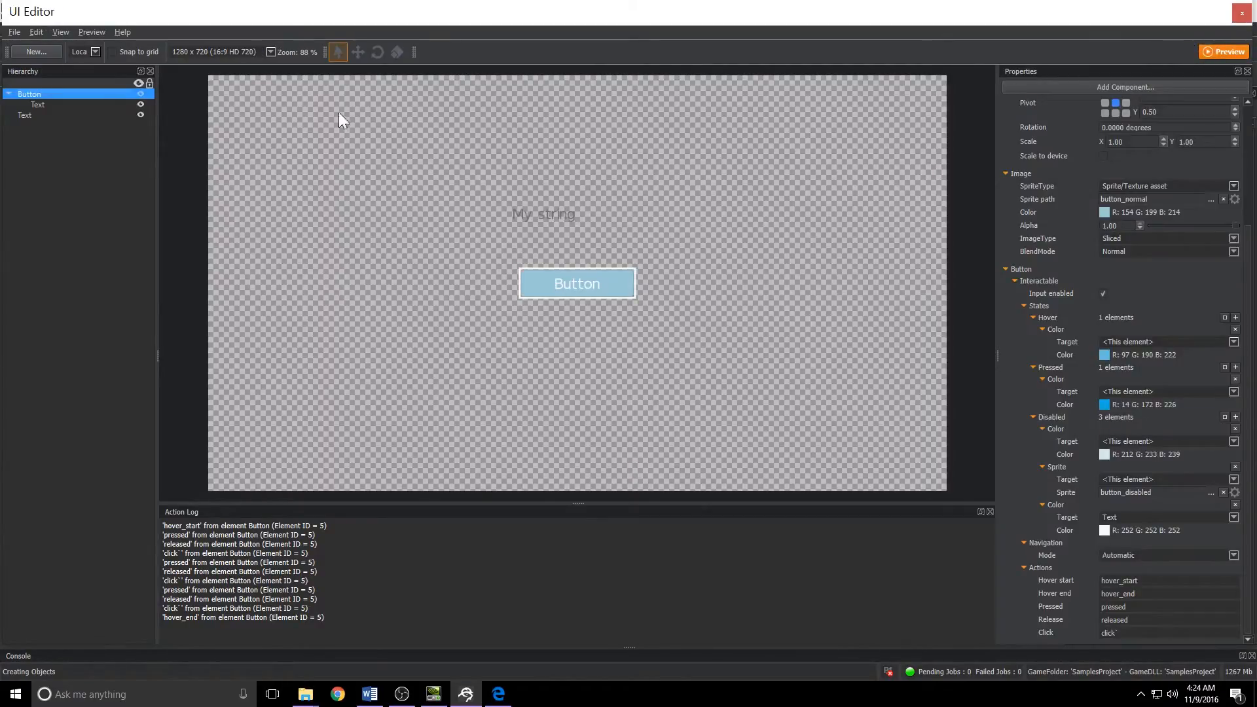
Step: Save the canvas as awesome_canvas in the project's Canvases folder and close the UI Editor
click(13, 33)
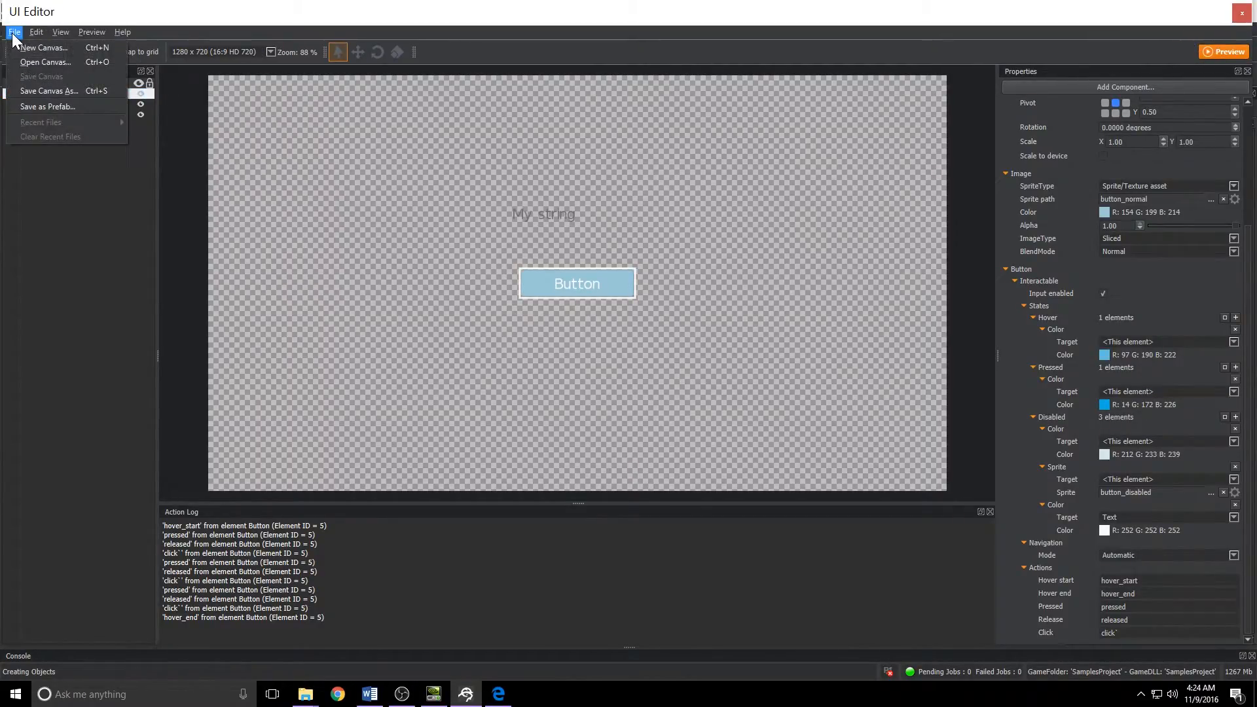
click(50, 91)
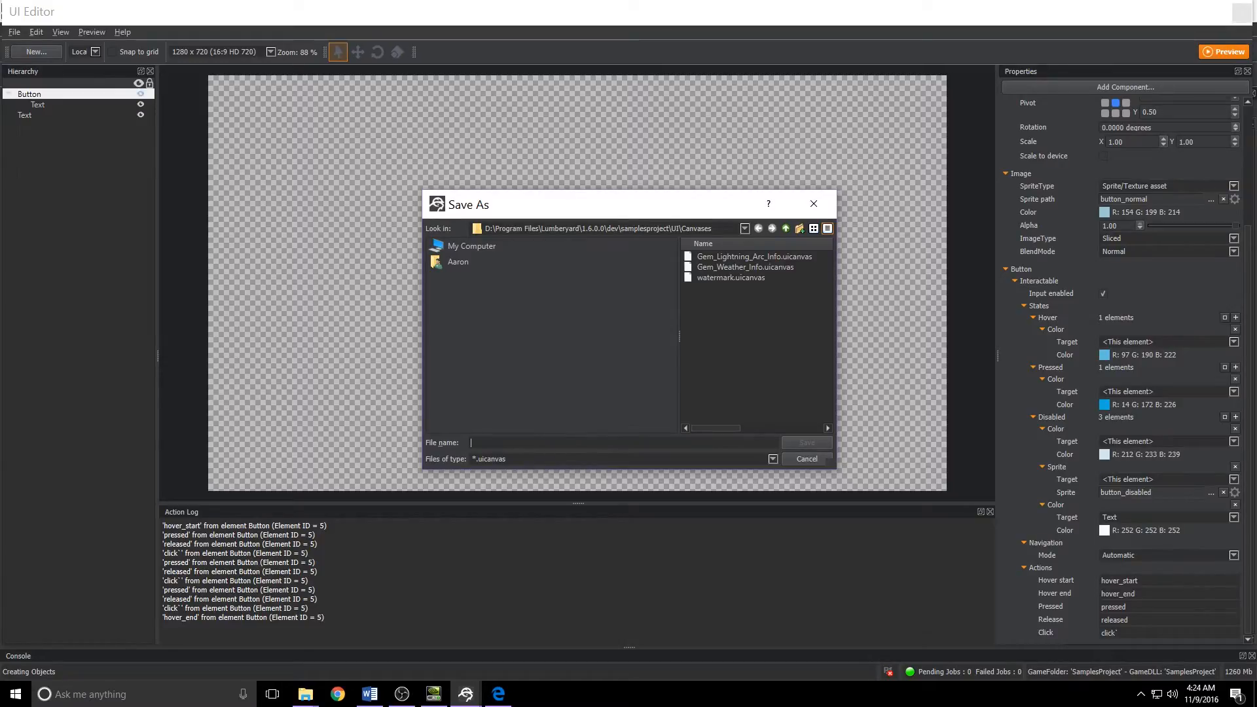
text(awesome_canvas)
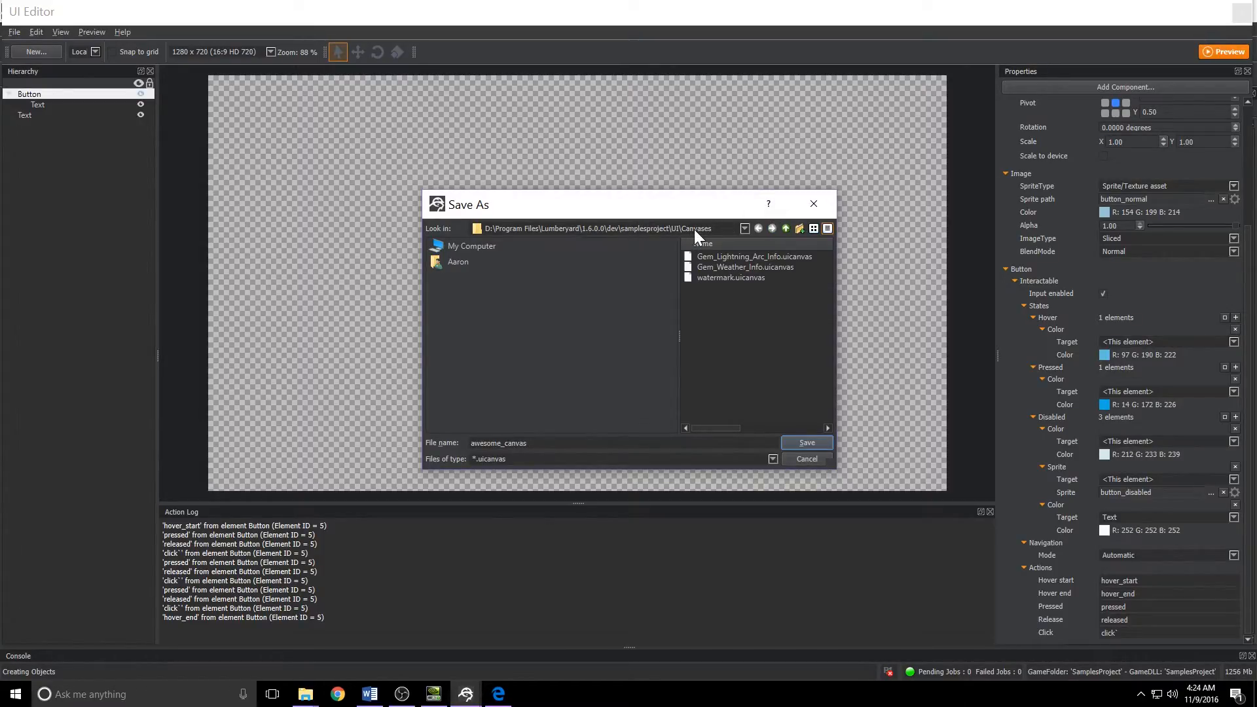
click(806, 442)
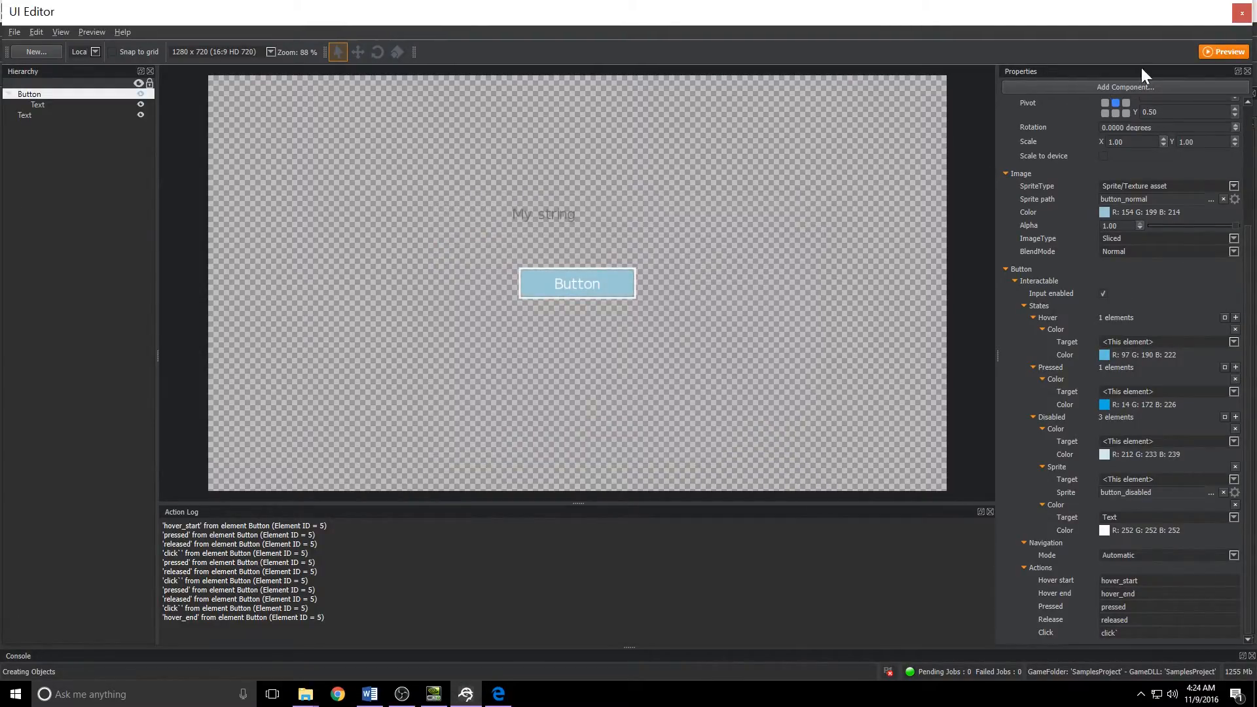
click(1242, 13)
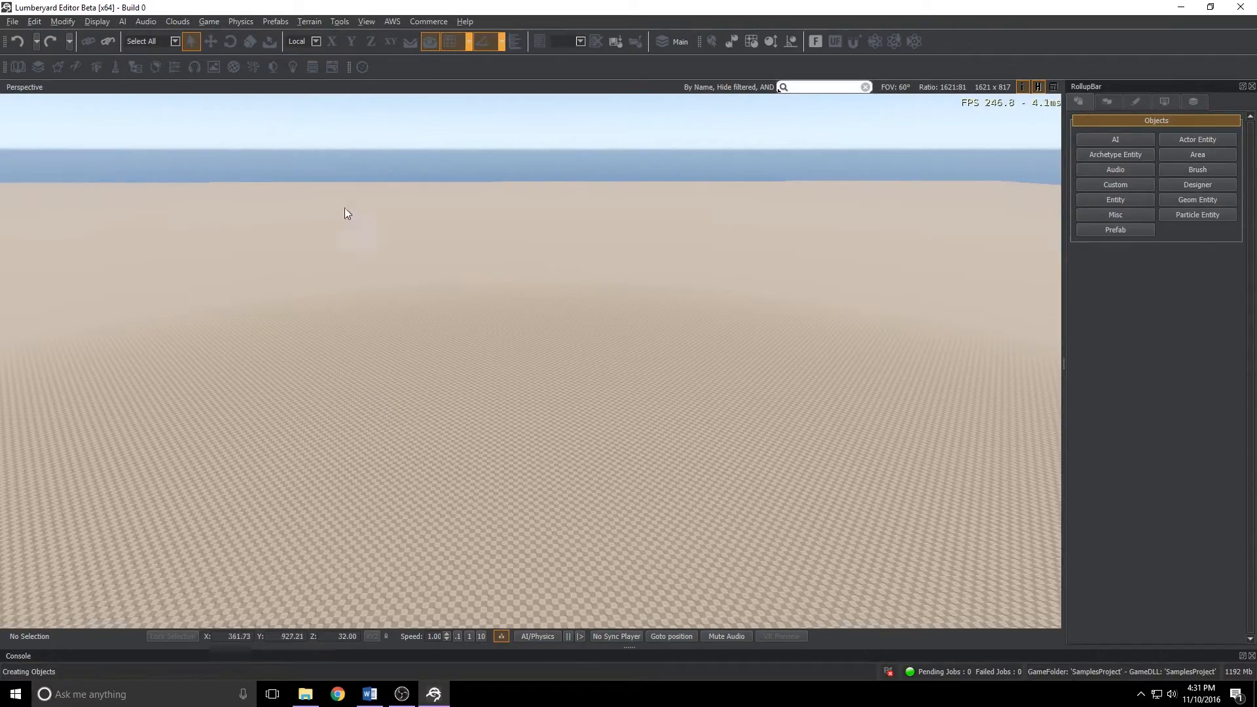
Step: Open the Entity Inspector (PREVIEW) pane and widen it so its properties are readable
click(365, 22)
mouse_move(425, 38)
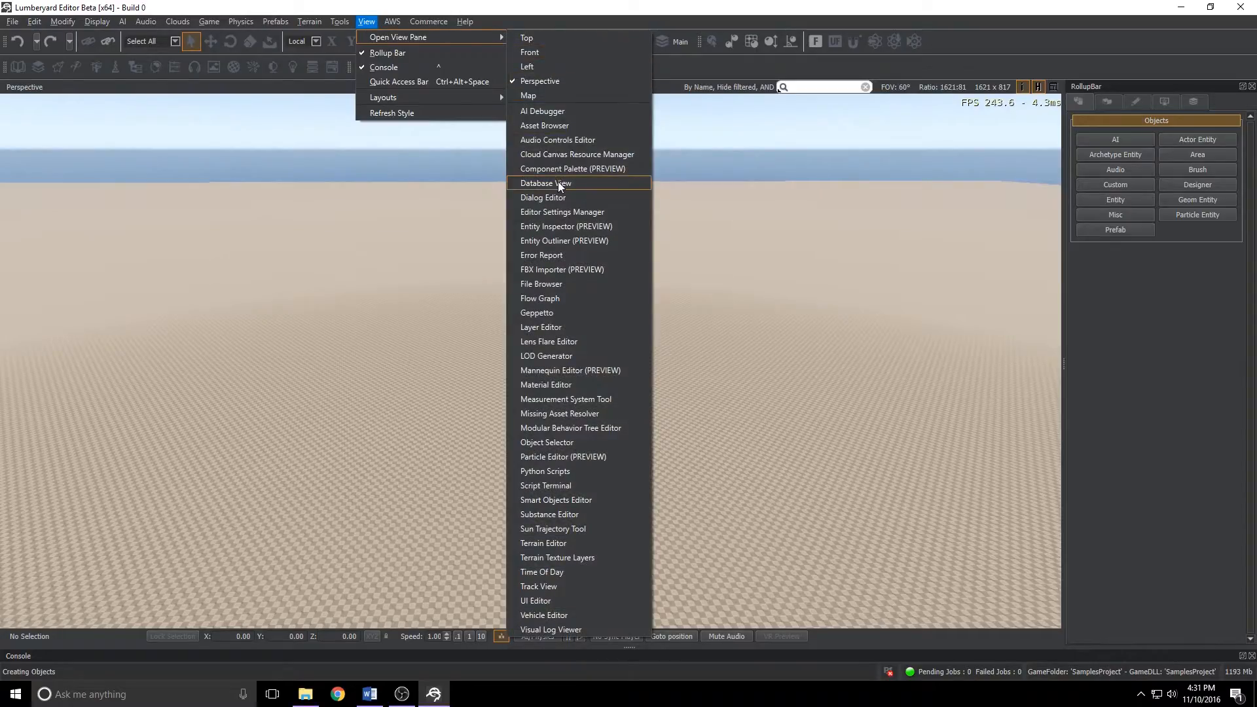
click(572, 226)
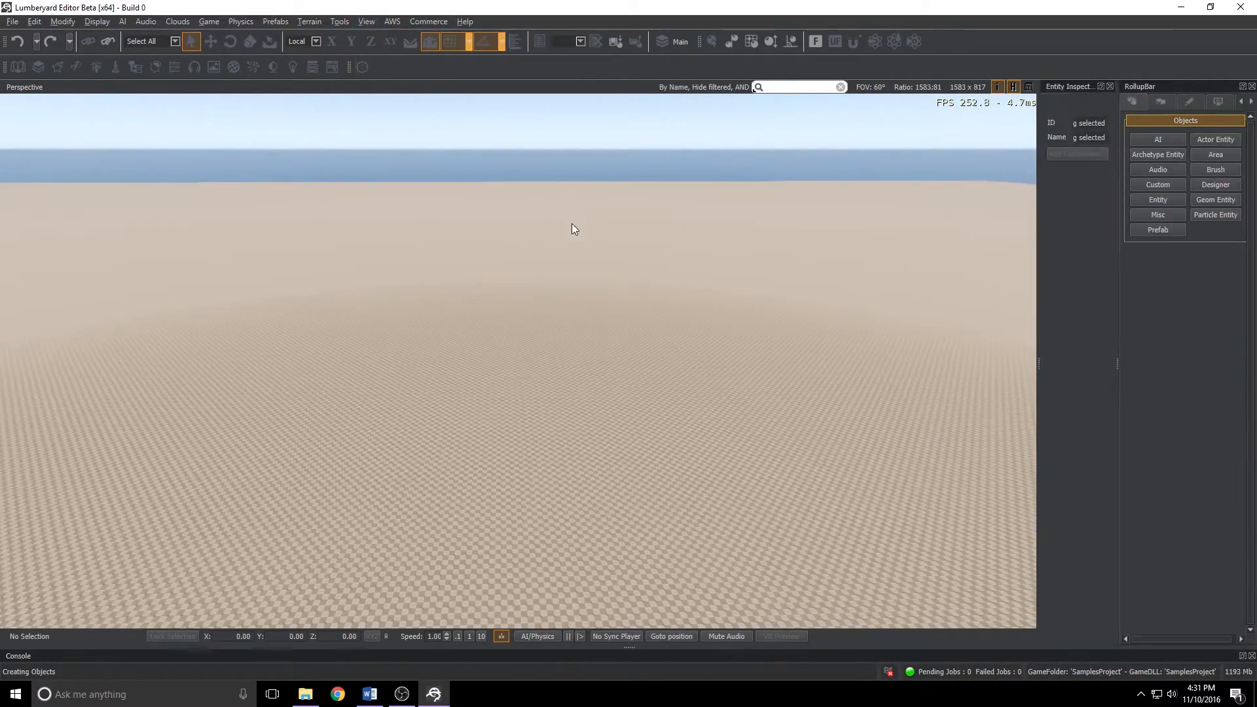
drag(1036, 365, 957, 375)
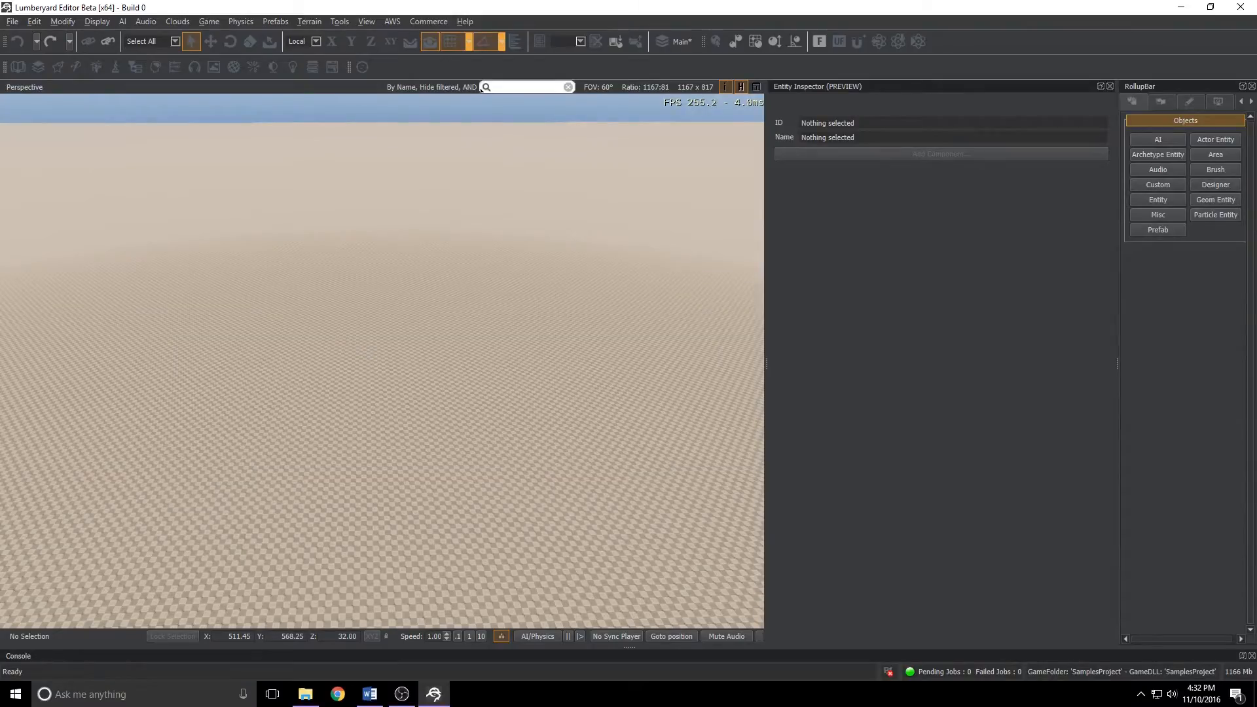
Step: Create a new component entity near the middle of the viewport and add a flow graph named awesome_ui to it
right_click(367, 353)
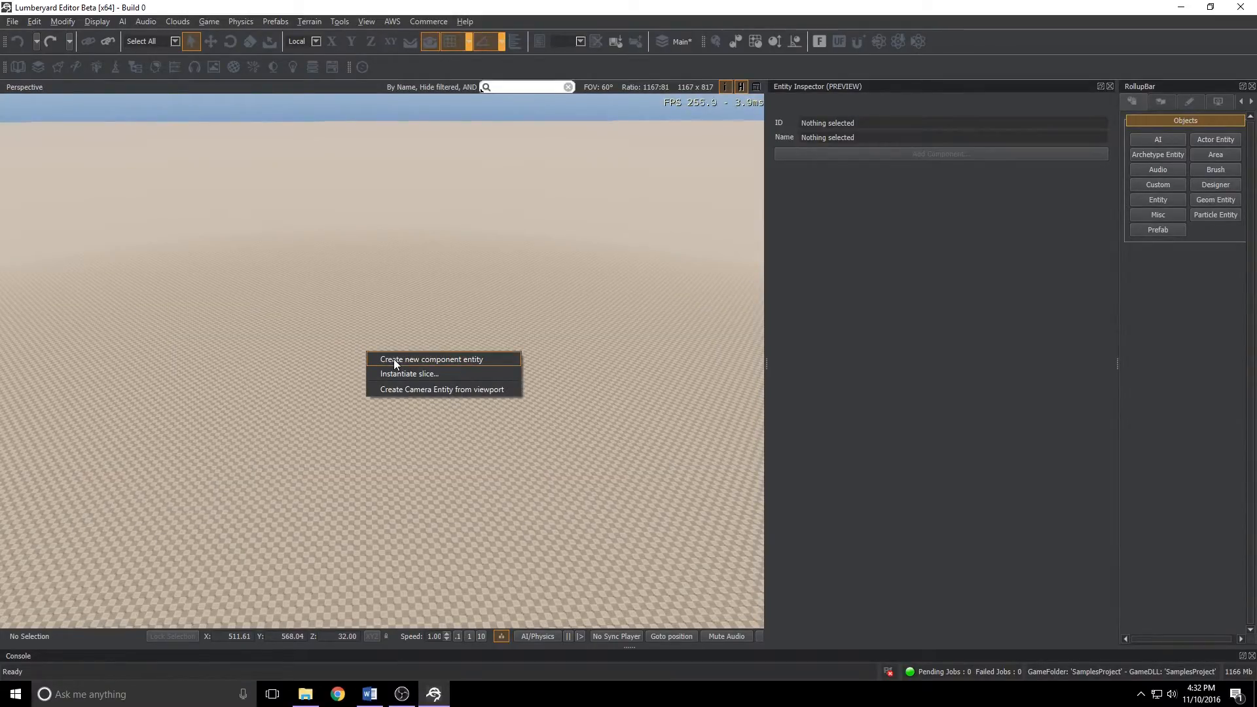
click(394, 360)
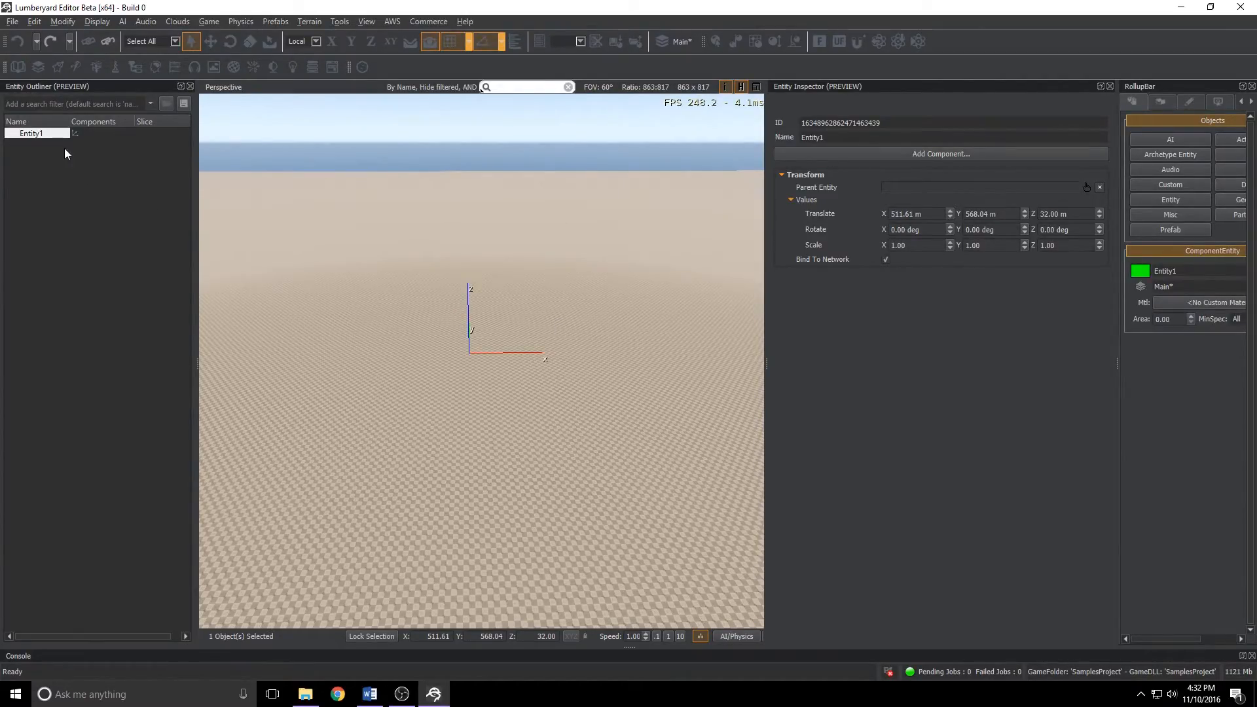
right_click(37, 136)
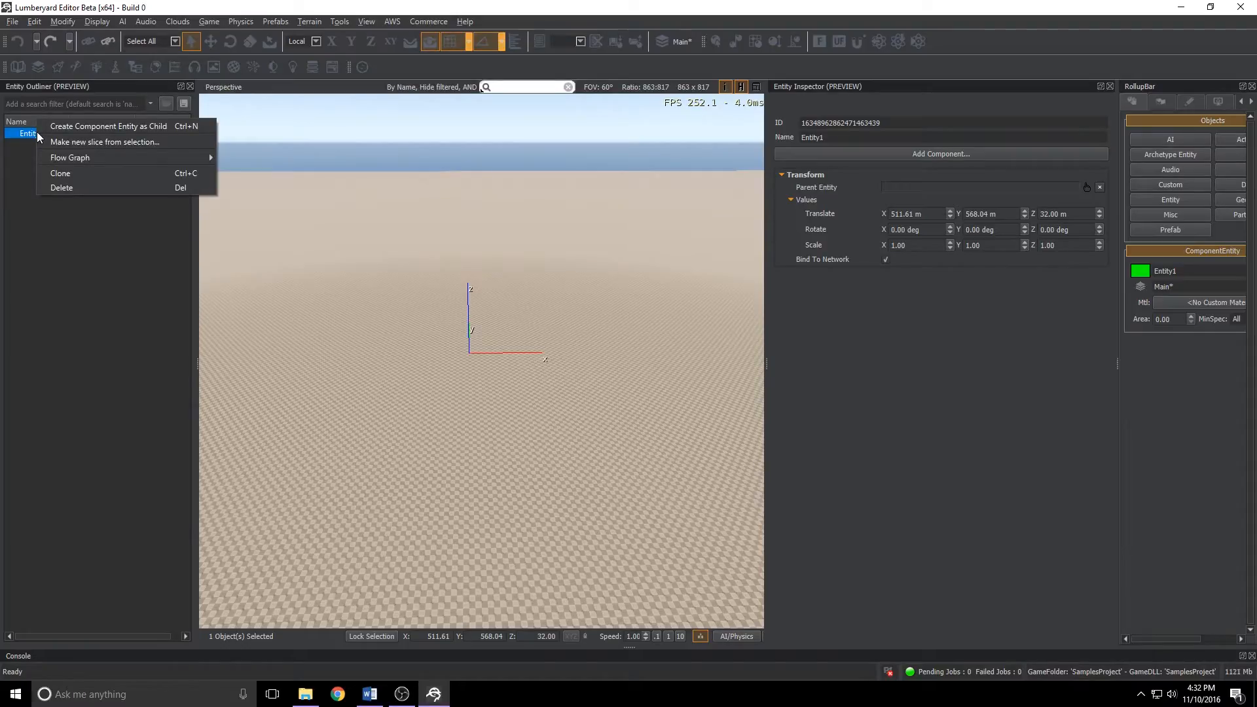
mouse_move(64, 159)
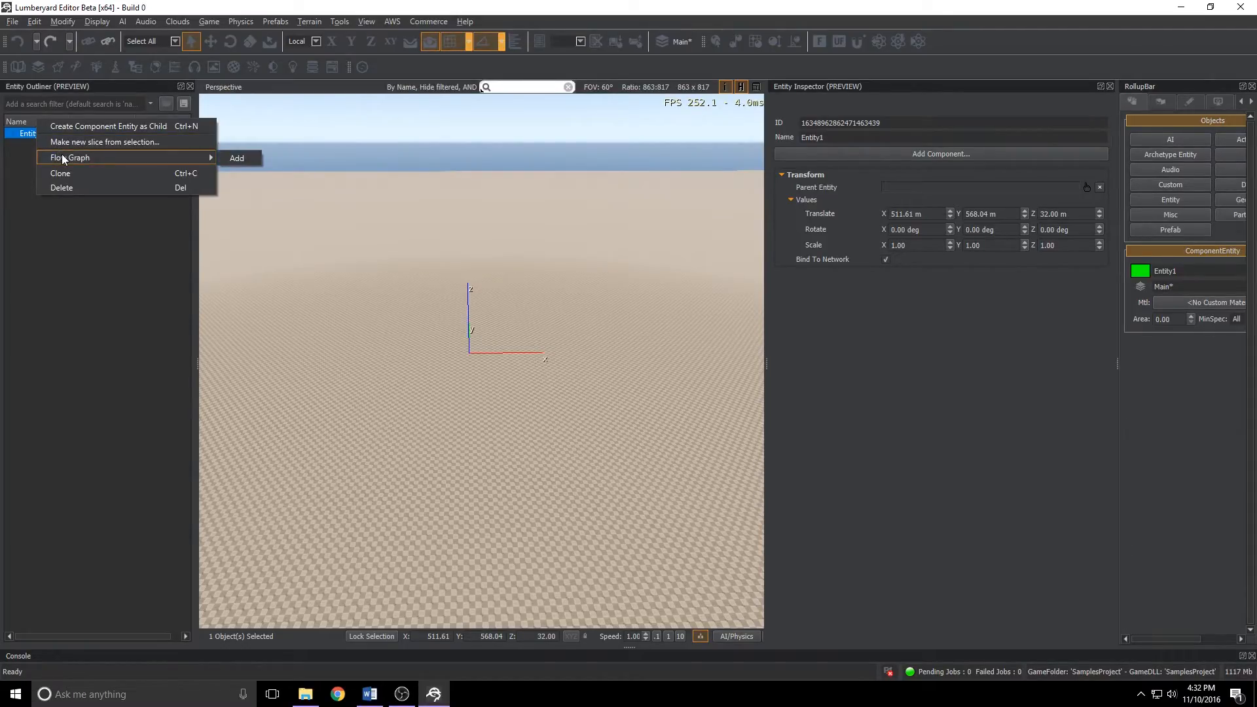
click(234, 158)
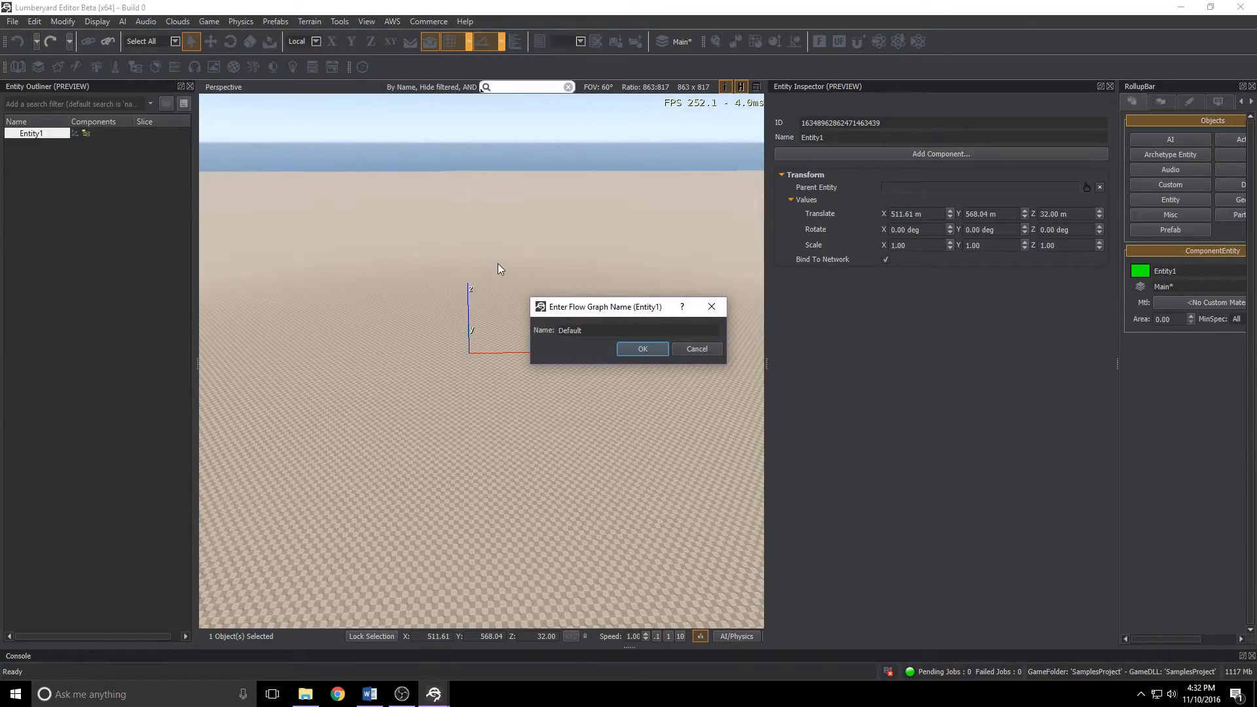
key(BackSpace)
key(BackSpace)
key(BackSpace)
key(BackSpace)
key(BackSpace)
key(BackSpace)
text(awesome_ui)
click(638, 353)
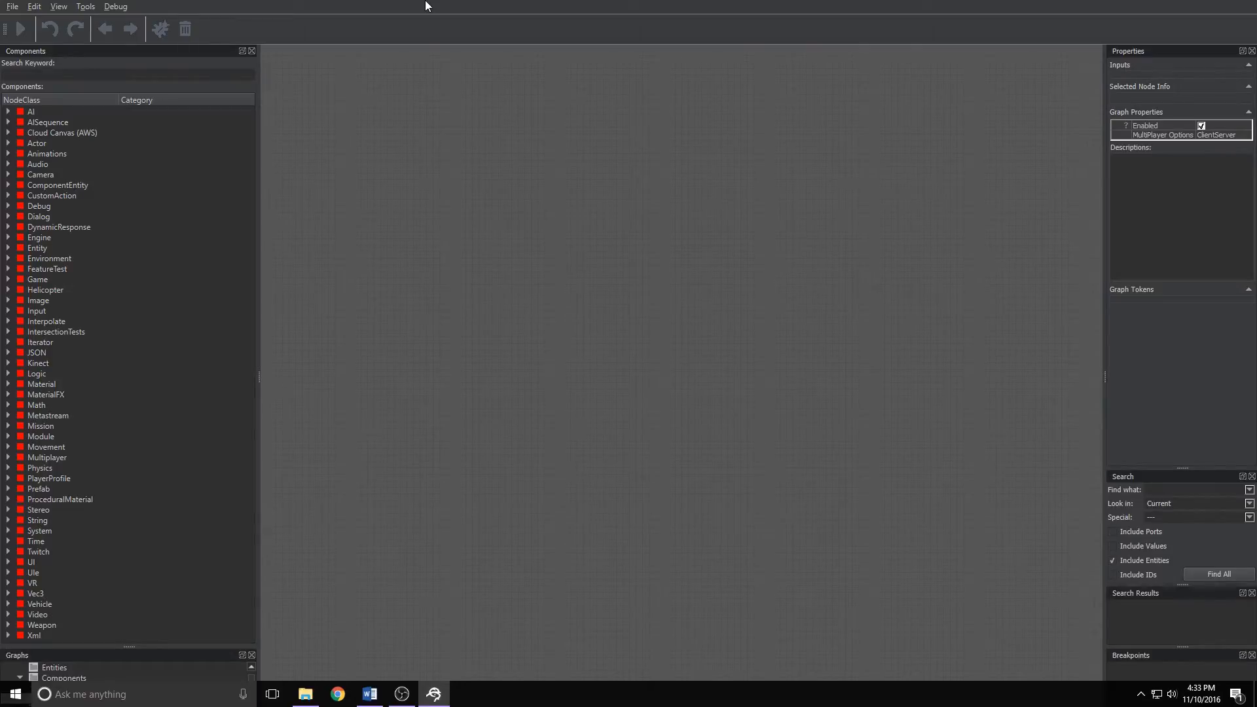
Step: Bring the Flow Graph window's title bar back on screen, and dock and undock the window beside the viewport
key(alt+space)
key(m)
key(Down)
key(Down)
key(Down)
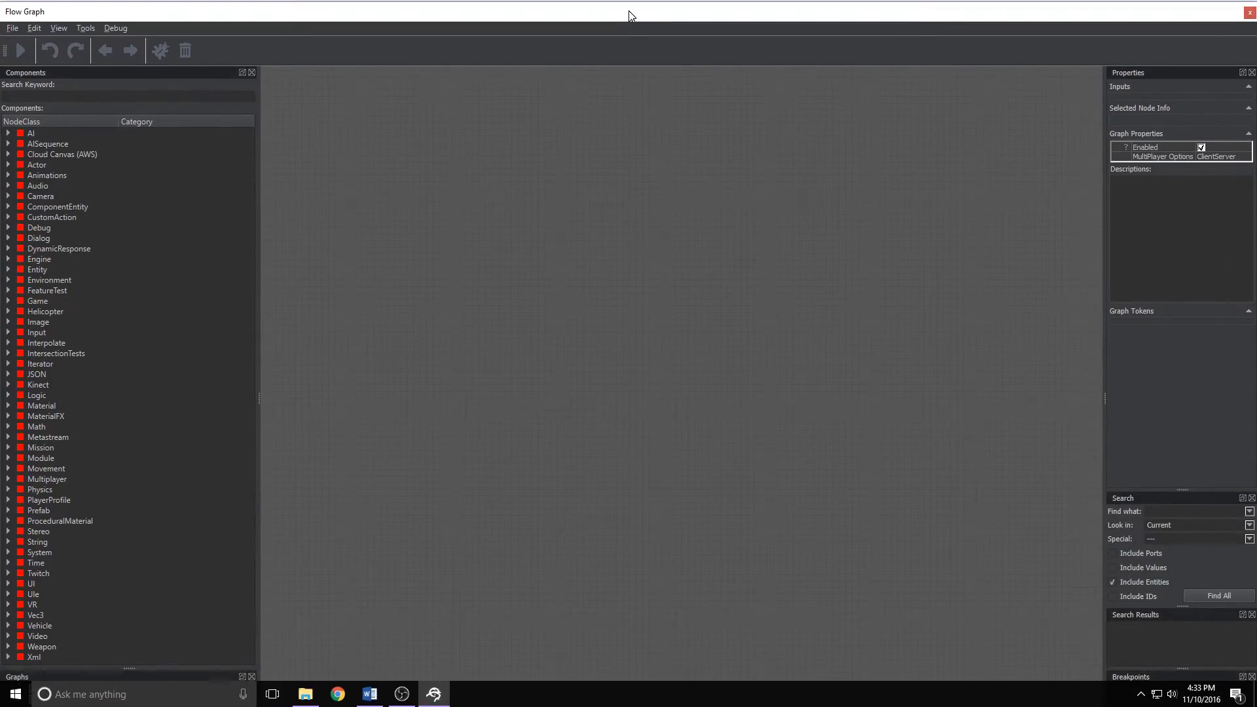
click(680, 43)
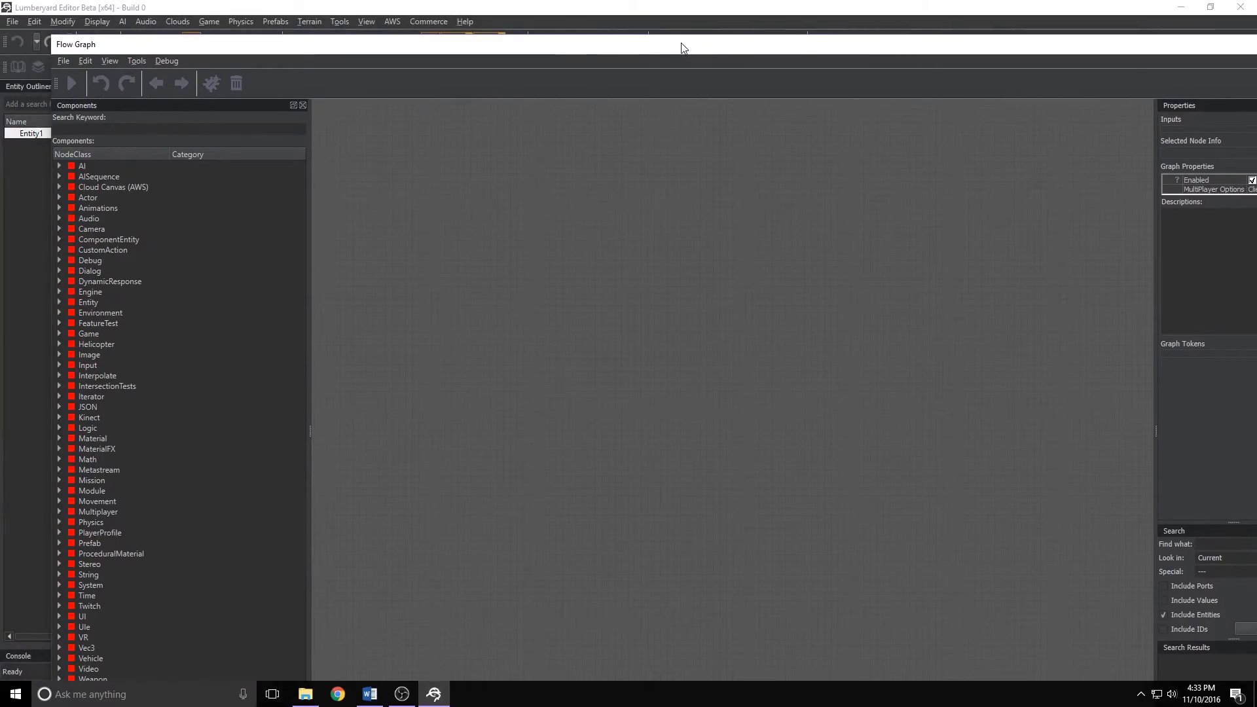
double_click(65, 40)
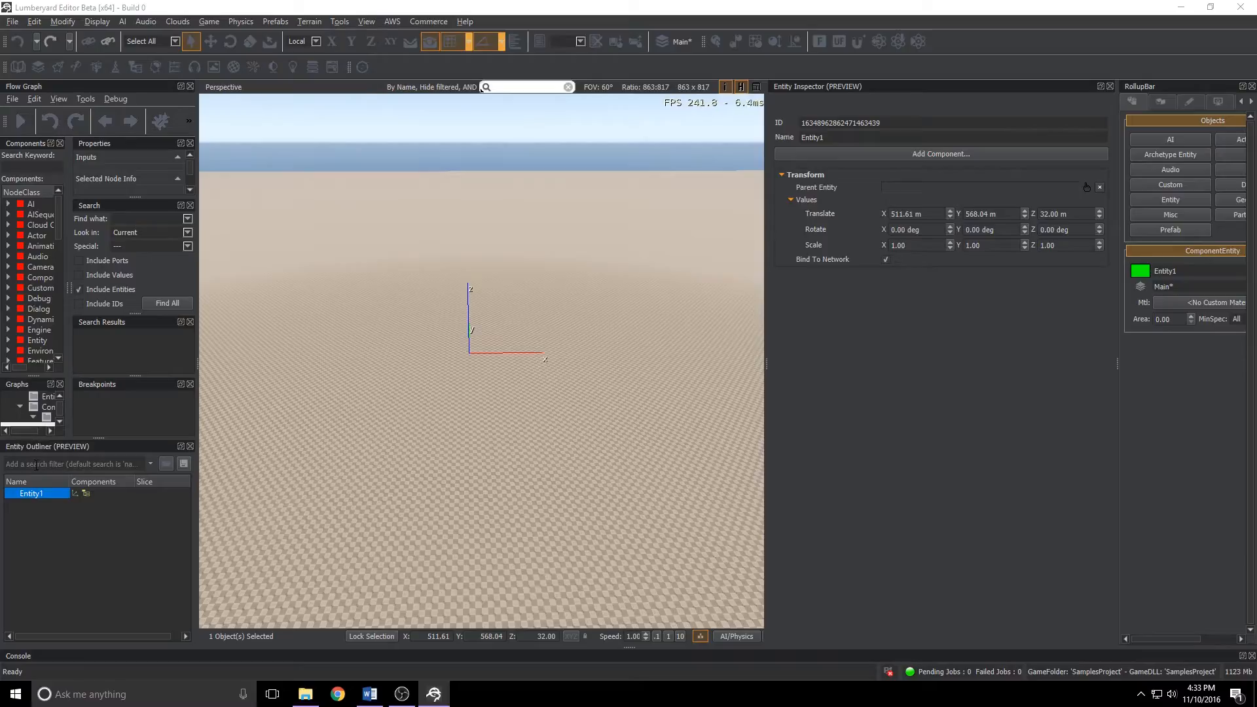
drag(46, 88, 337, 56)
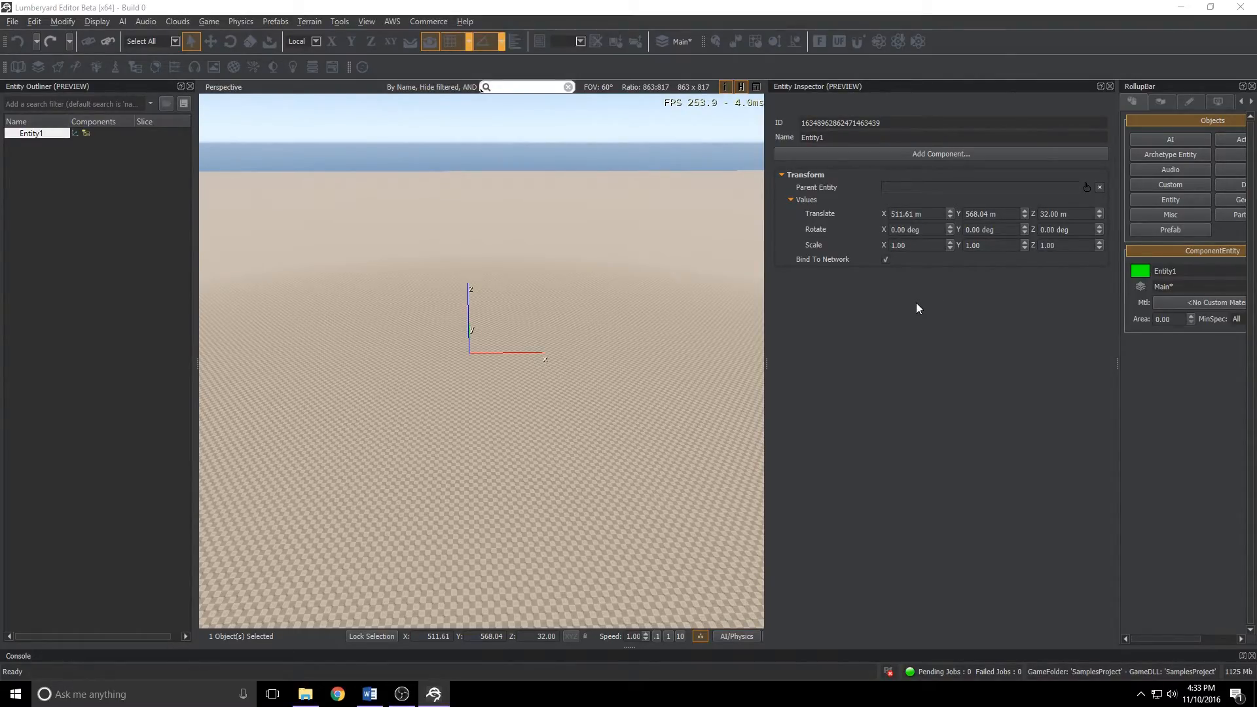
Step: Add a UI Canvas Asset Ref component to Entity1
click(917, 153)
mouse_move(887, 217)
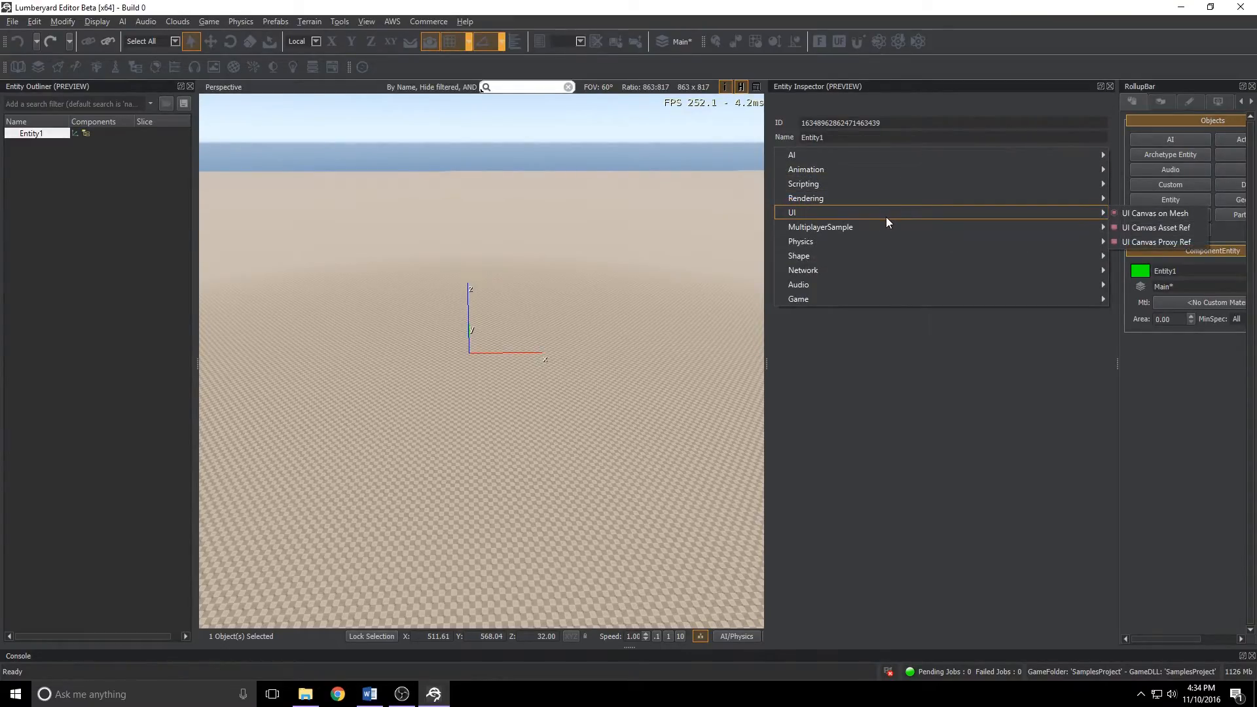
click(1130, 229)
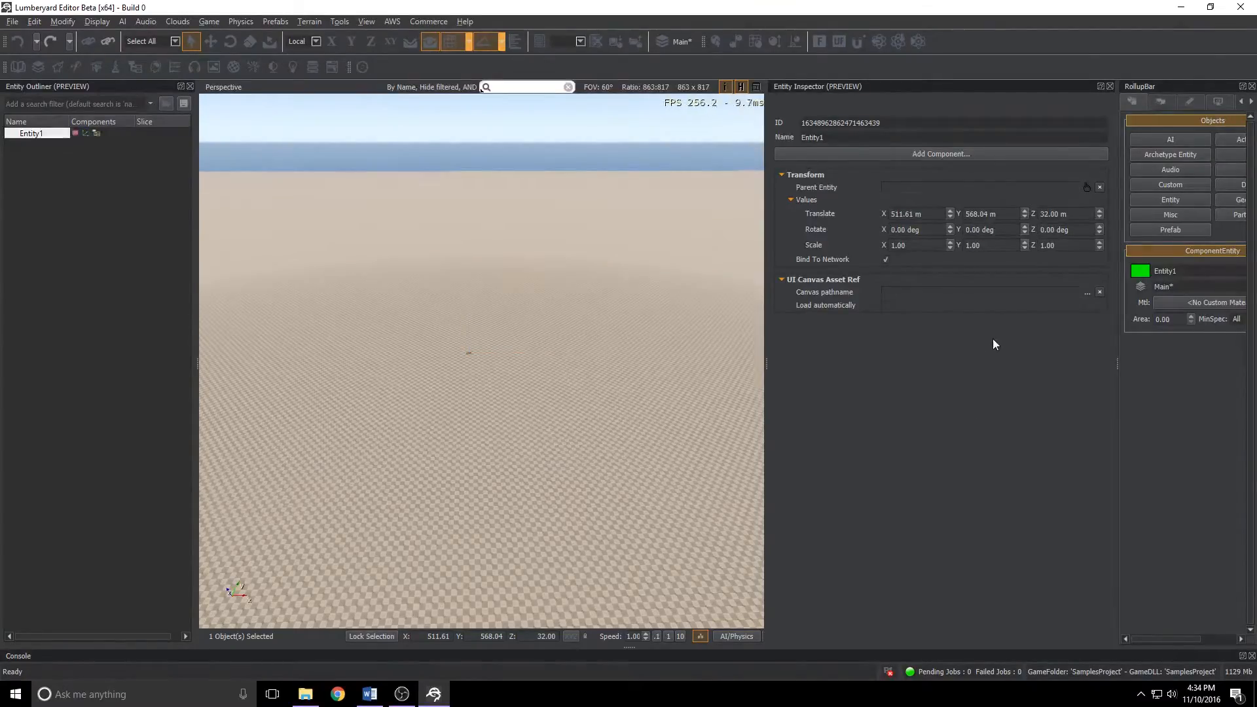
Step: Assign ui/canvases/awesome_canvas.uicanvas as the component's canvas pathname and enable Load automatically
click(1086, 292)
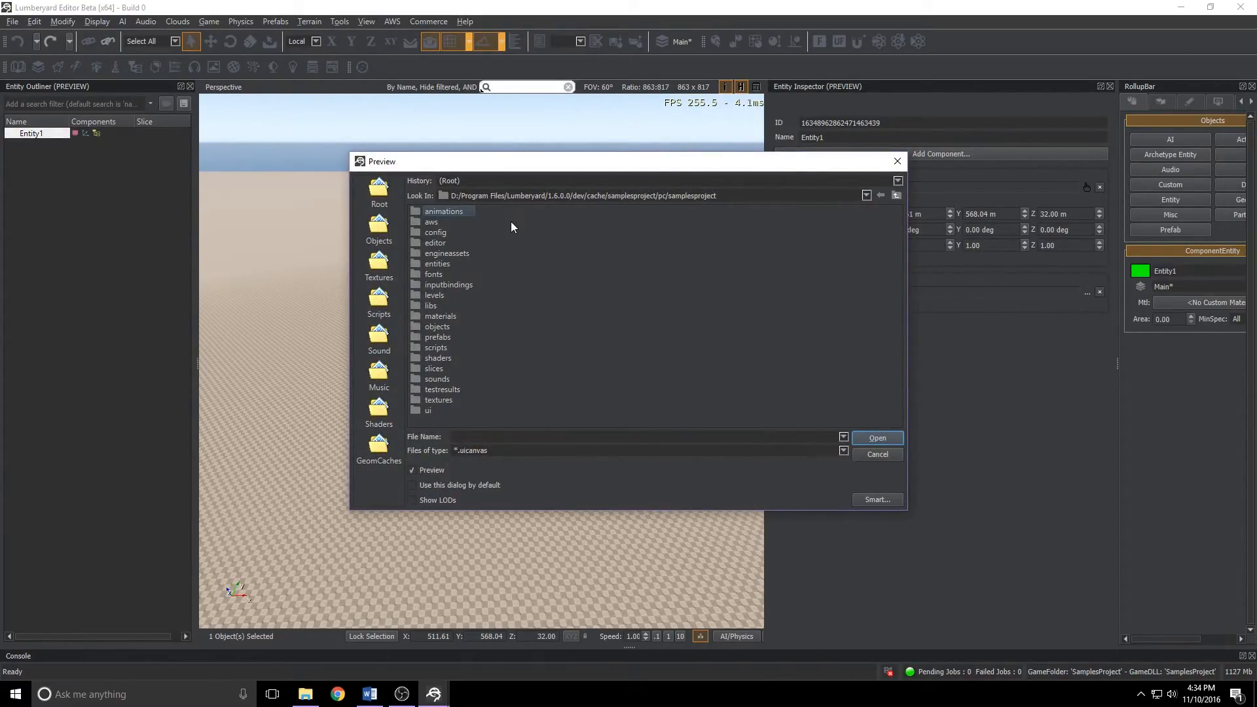
double_click(429, 410)
double_click(439, 214)
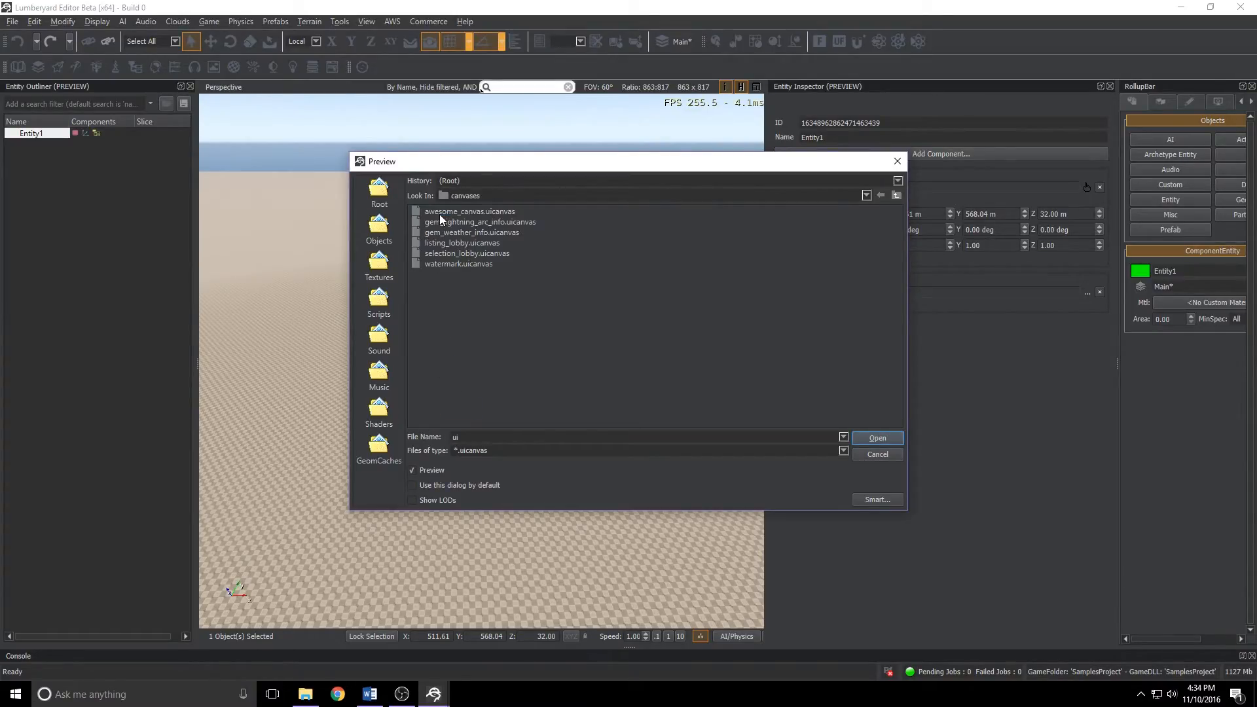
click(456, 213)
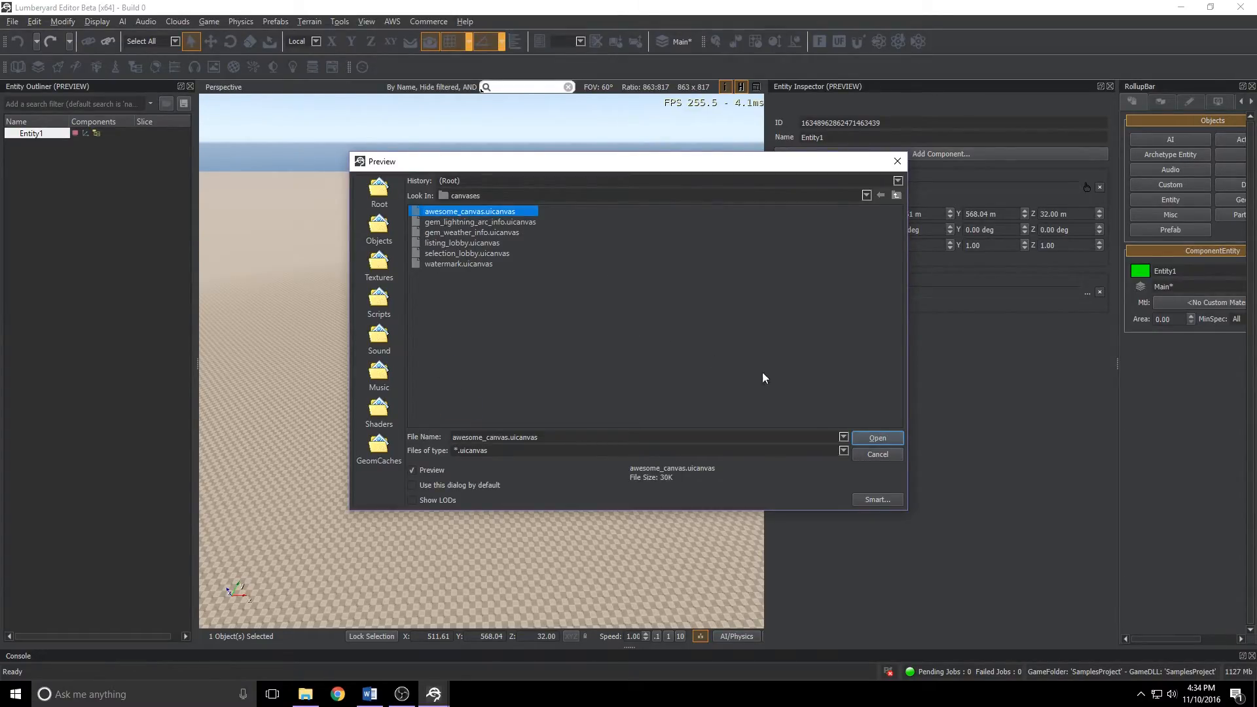
click(888, 437)
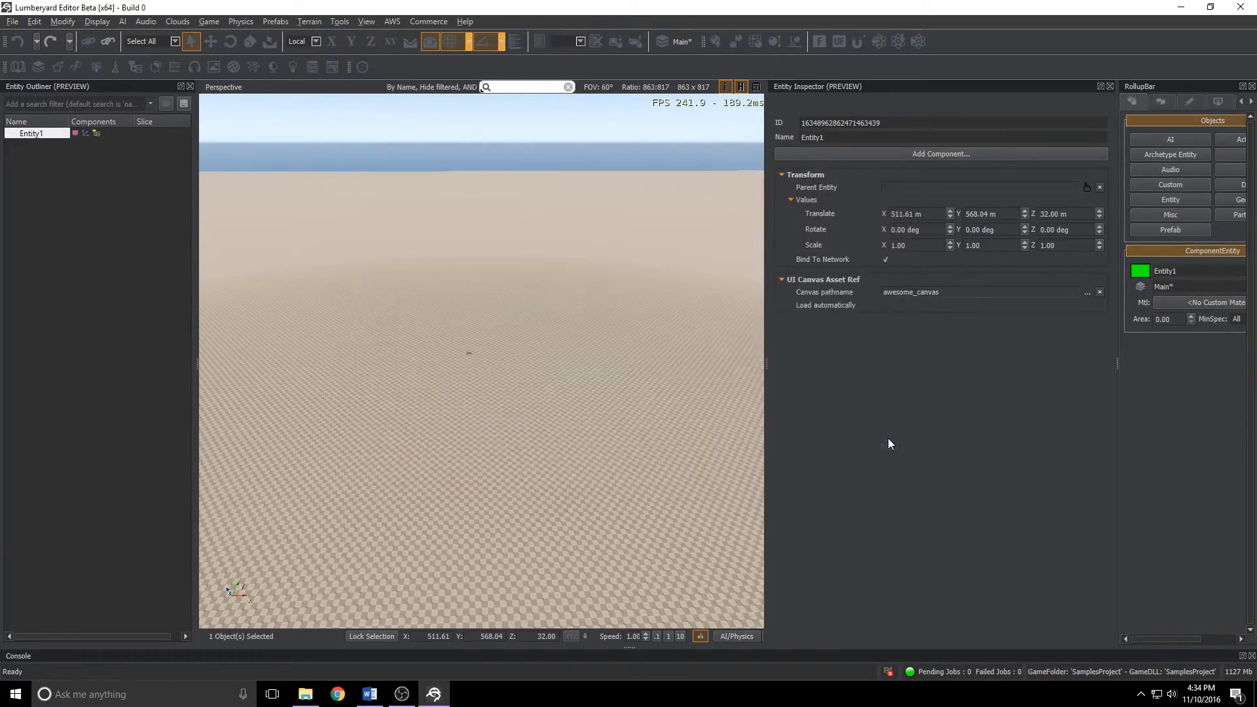
click(887, 306)
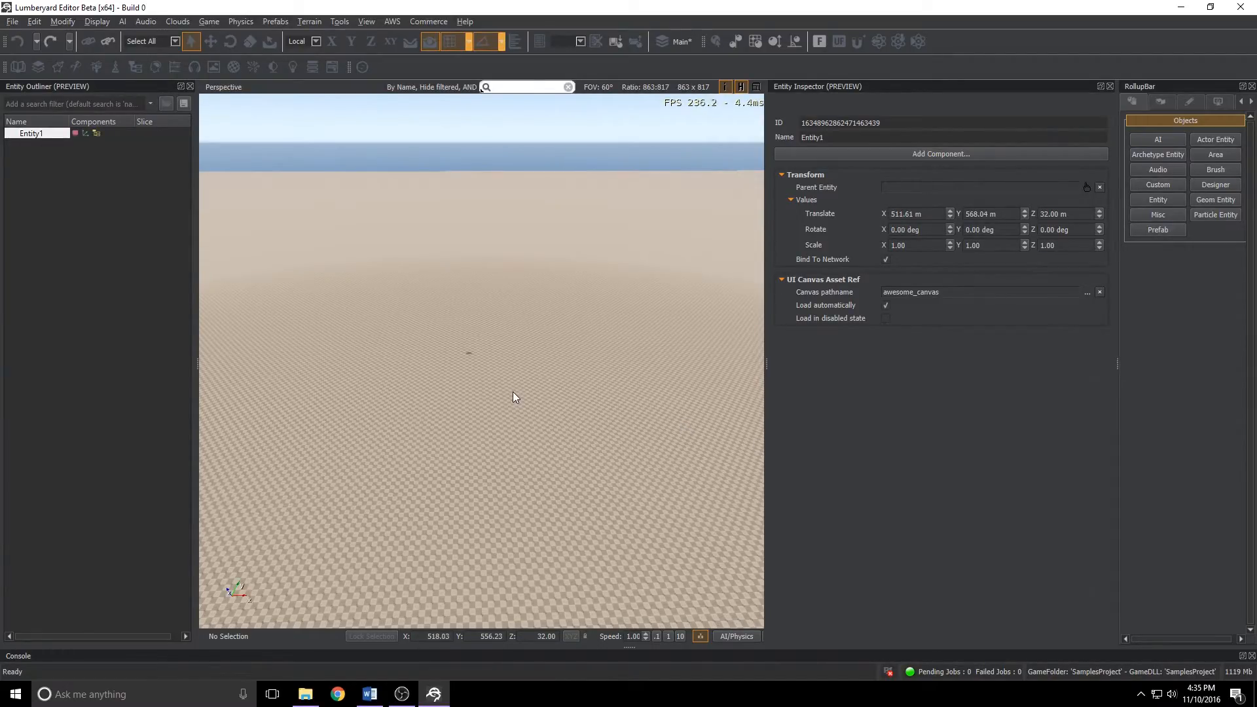
Step: Run the level in game mode to check the canvas, activate its button twice, and exit game mode
key(ctrl+g)
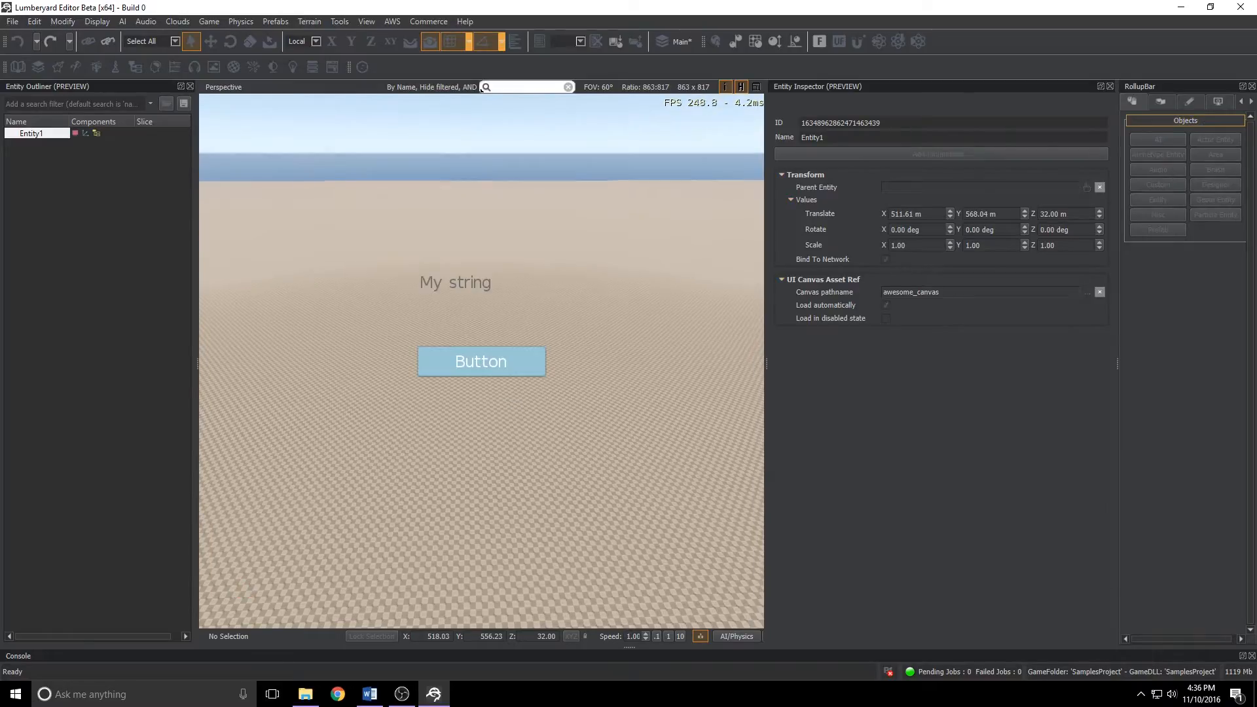
key(Return)
key(Return)
key(Escape)
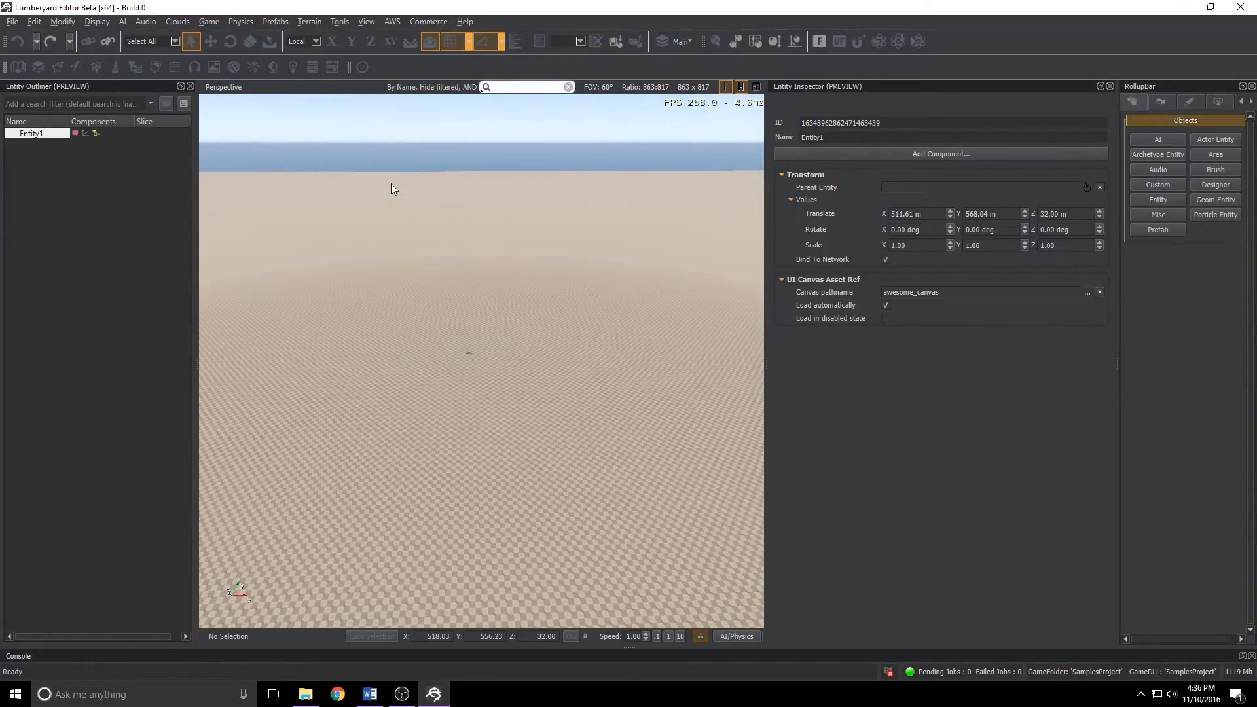
Step: Compare the canvas in game mode with Load automatically turned off and with it turned back on
click(883, 305)
key(ctrl+g)
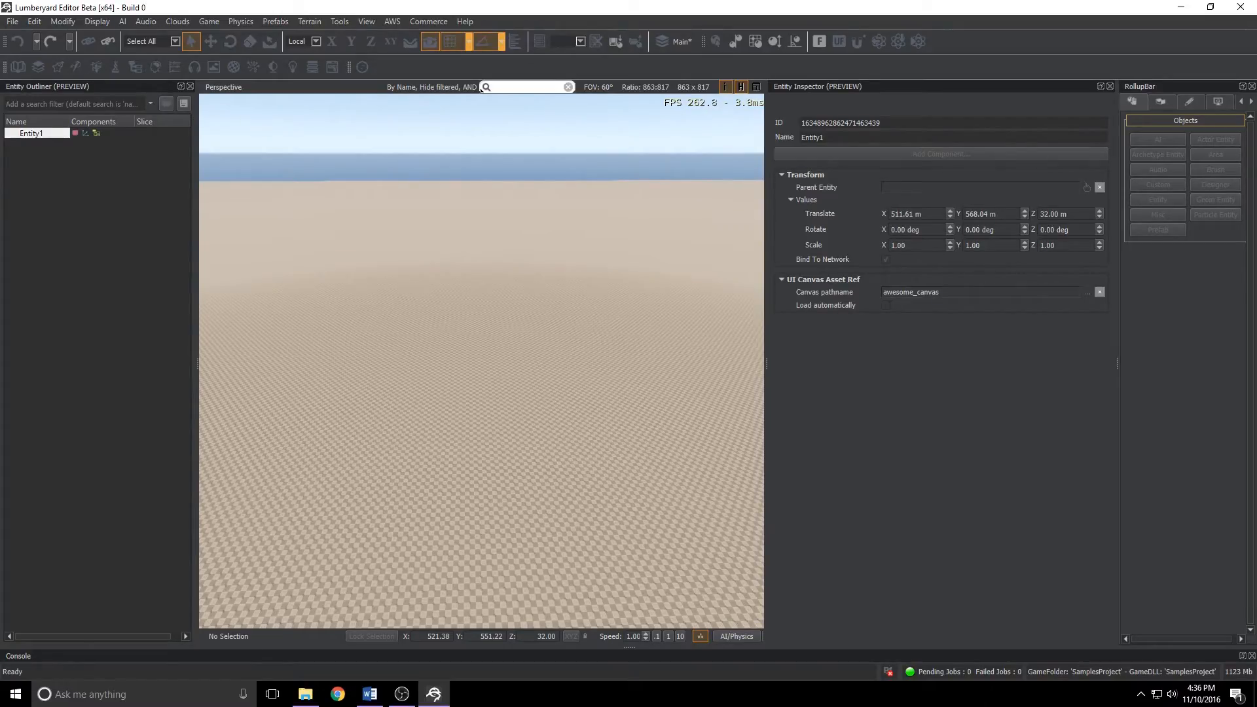
key(Escape)
click(884, 305)
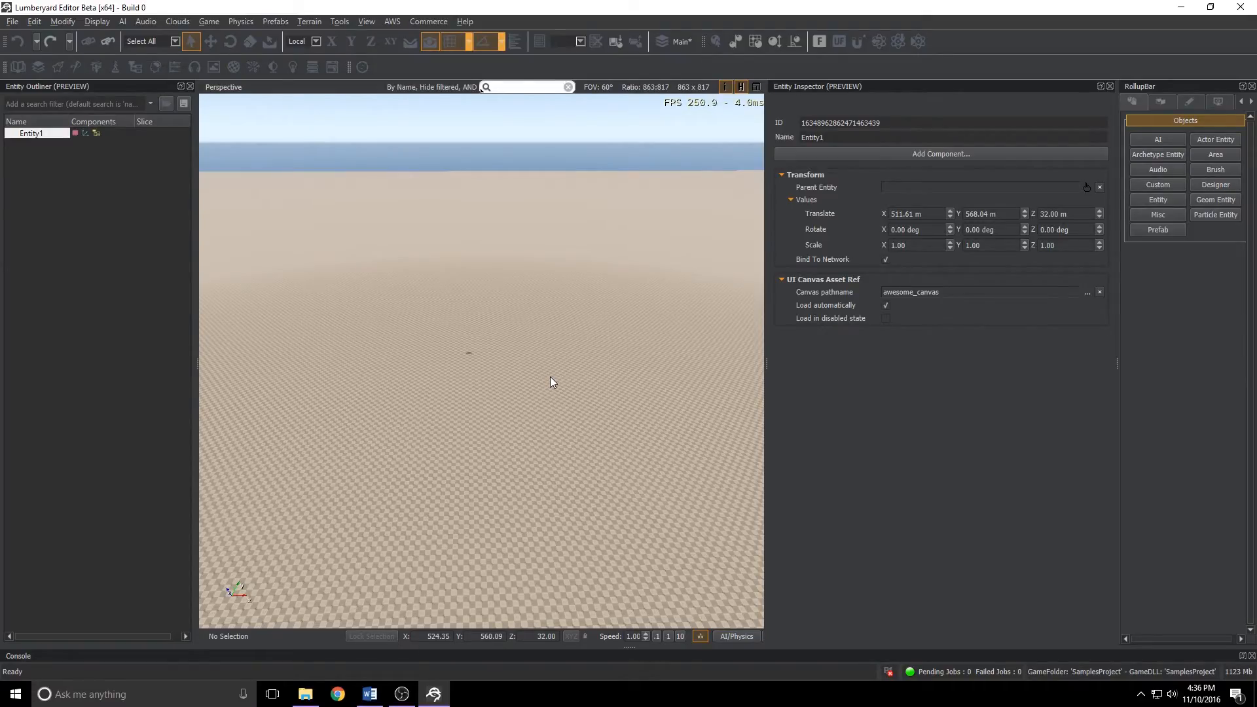
key(ctrl+g)
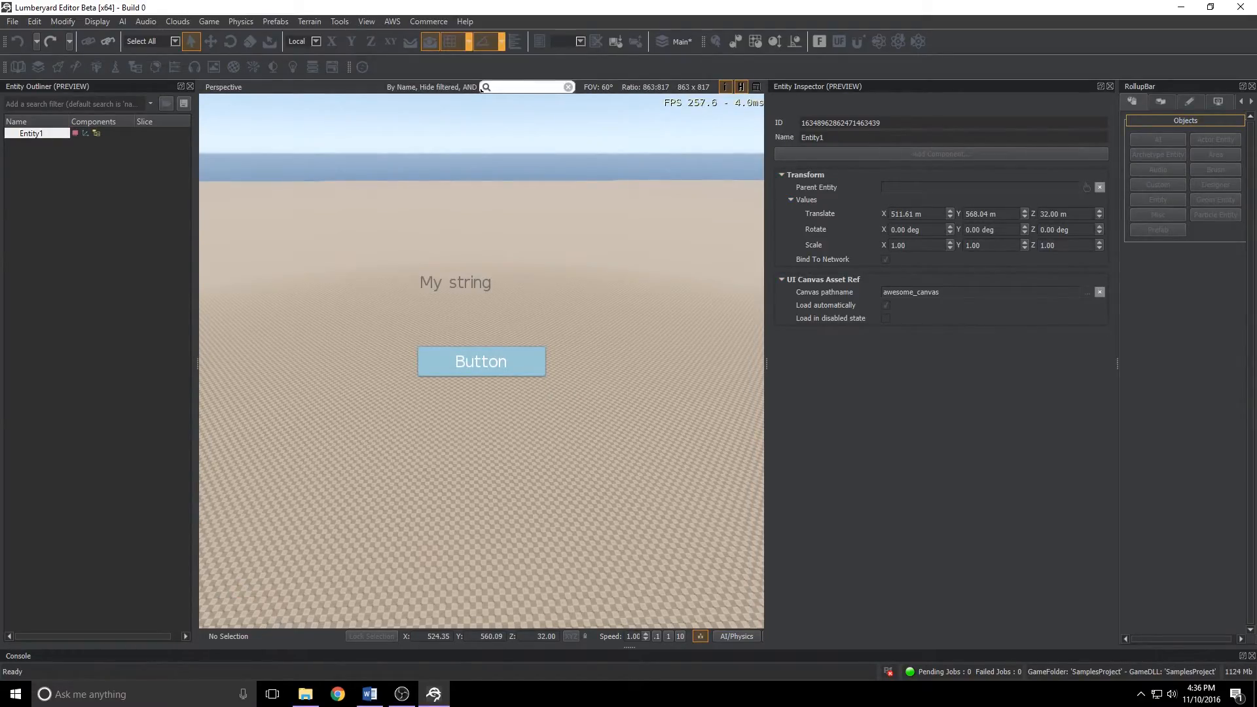
key(Escape)
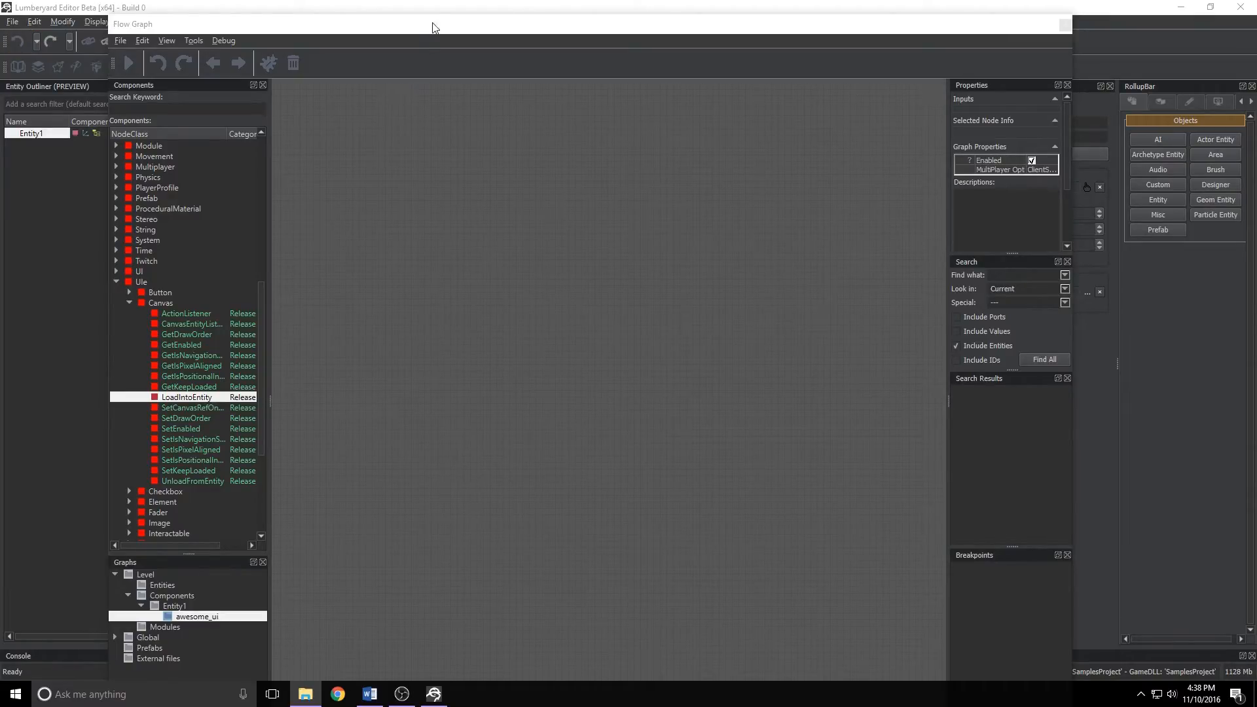
Step: Add a Game:Start node to the awesome_ui flow graph
mouse_move(431, 31)
mouse_down()
mouse_move(463, 415)
mouse_move(437, 271)
mouse_move(418, 8)
mouse_move(419, 19)
mouse_up()
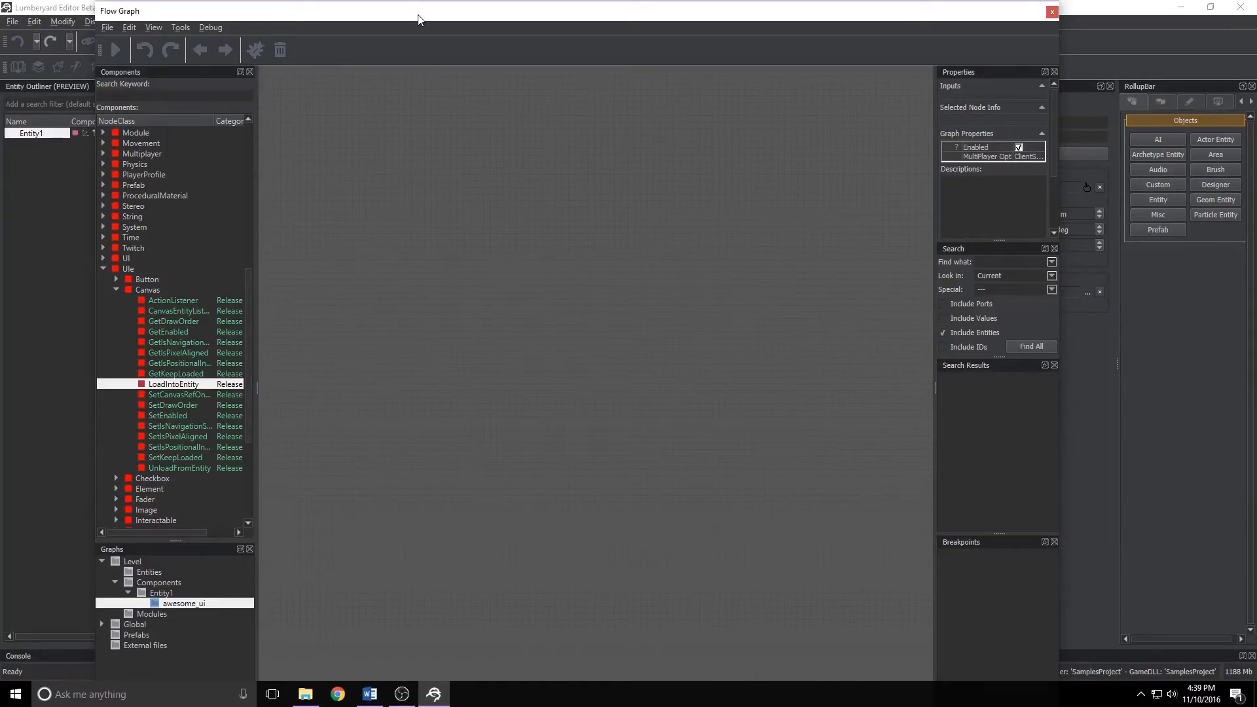
right_click(389, 280)
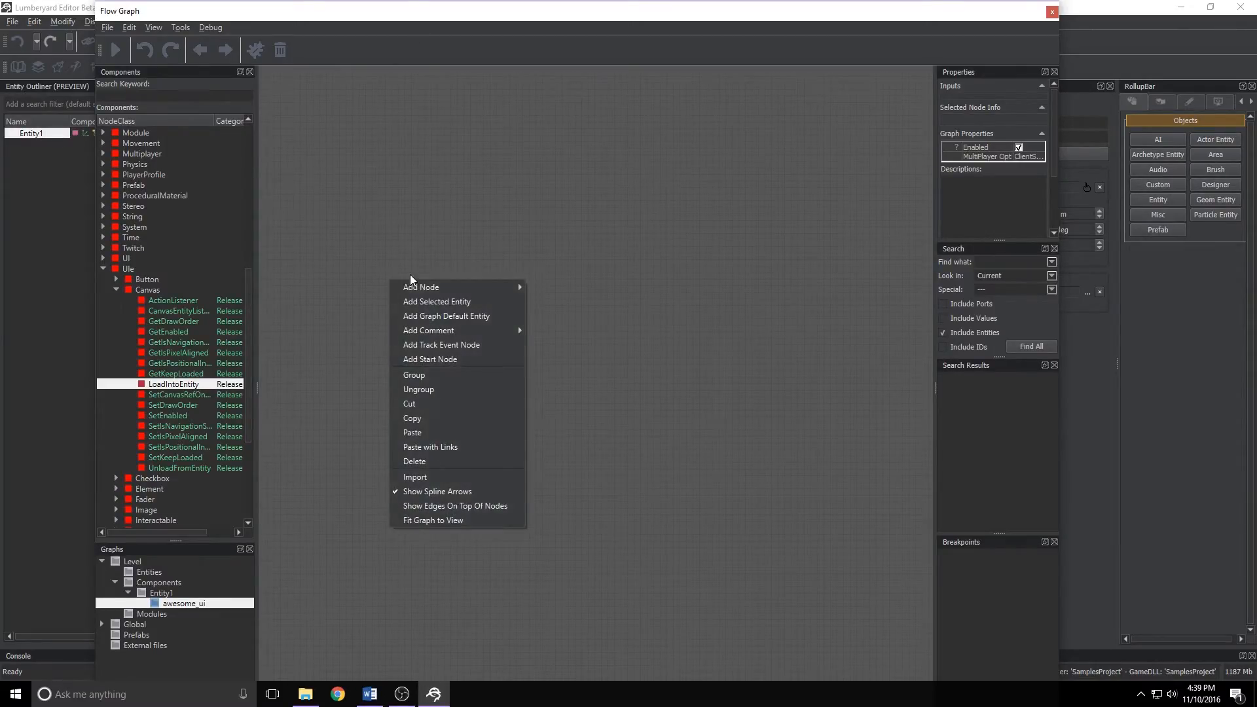
mouse_move(426, 288)
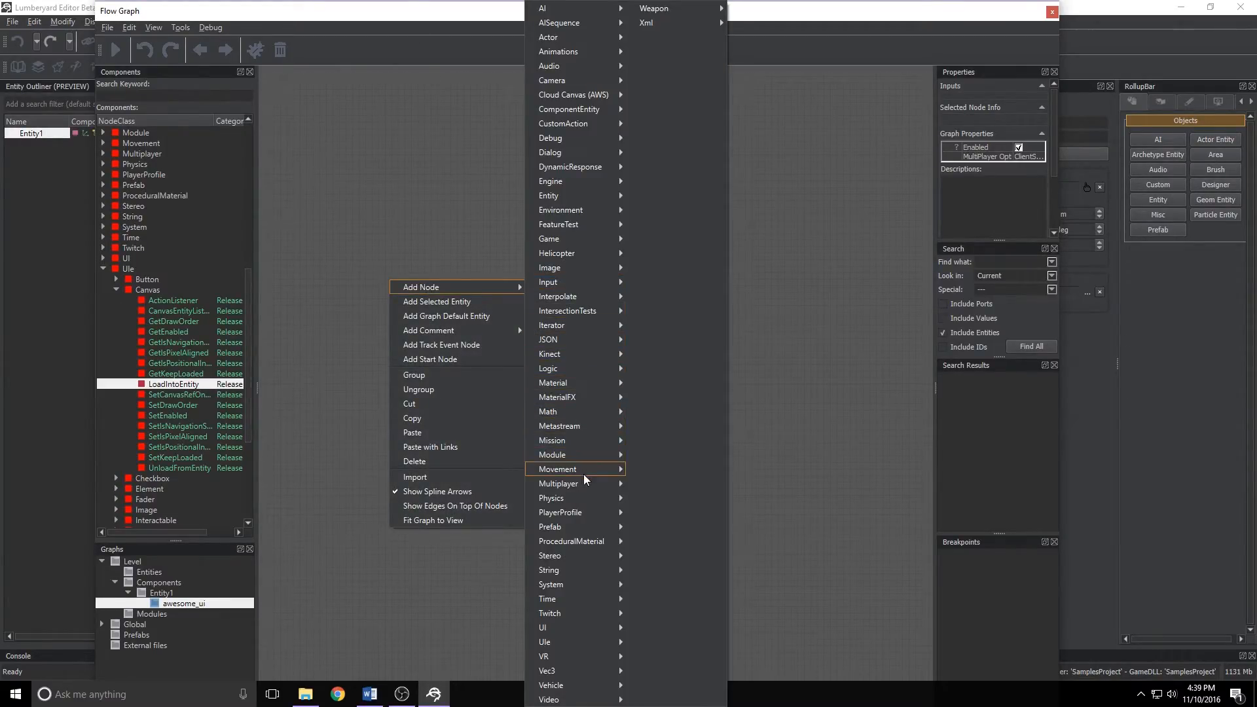
mouse_move(594, 241)
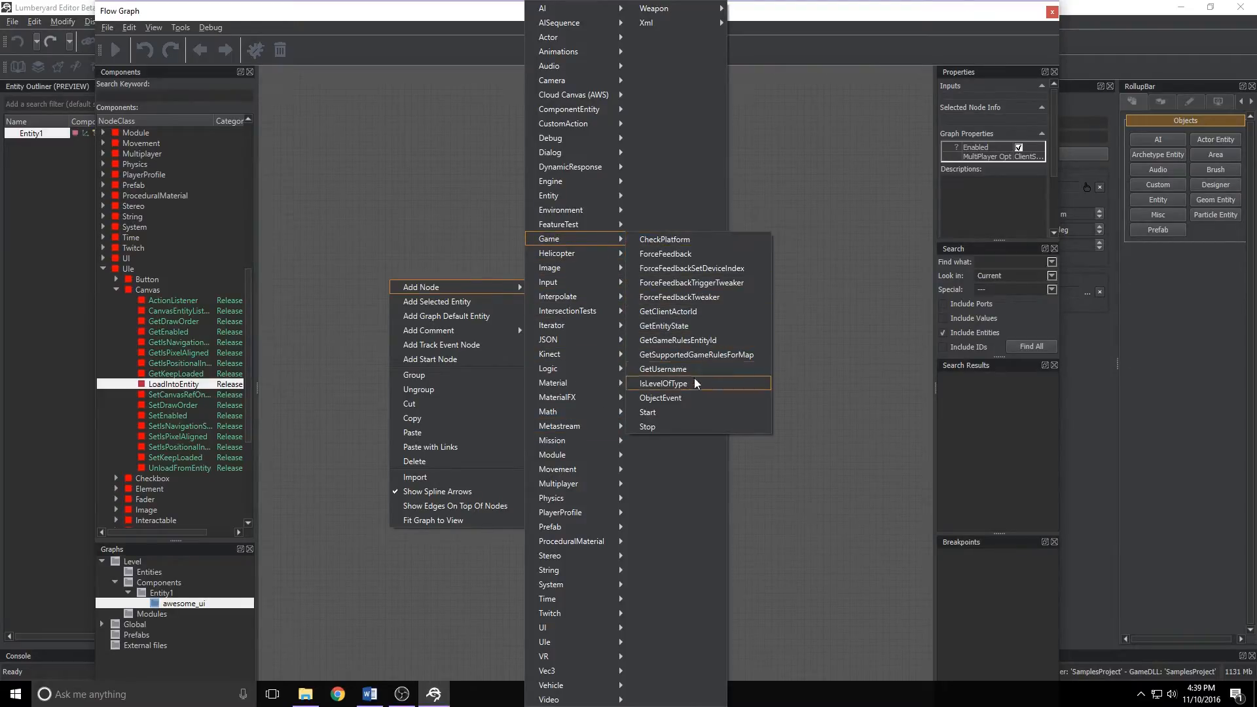
click(672, 412)
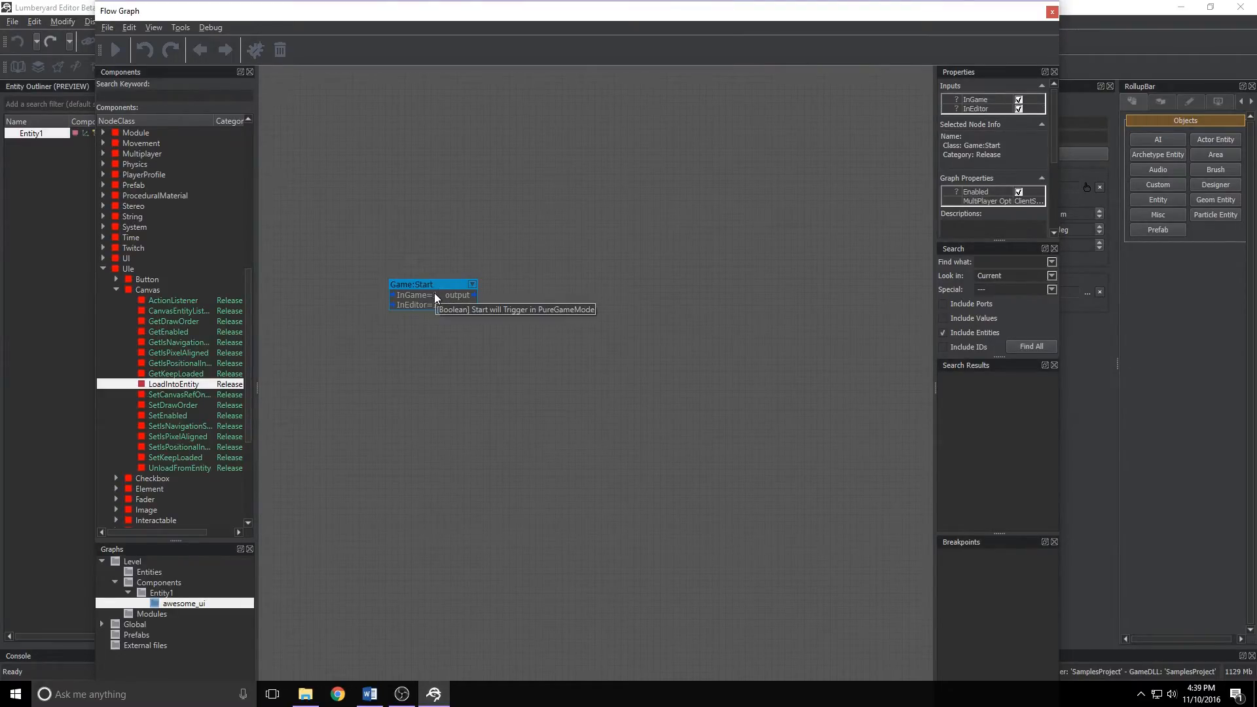
Step: Place a UIe:Canvas:LoadIntoEntity node beside Game:Start and link the start node's output to its Activate input
mouse_move(434, 292)
mouse_down()
mouse_move(402, 209)
mouse_move(414, 285)
mouse_up()
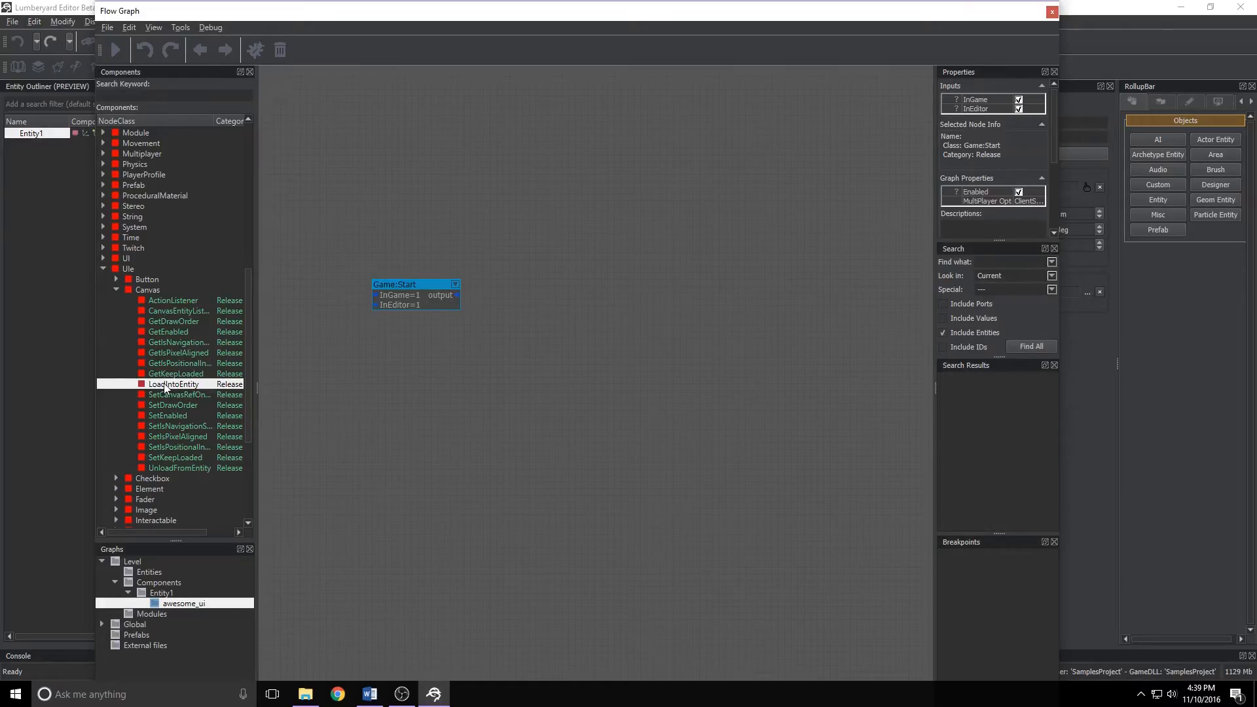
drag(163, 385, 577, 277)
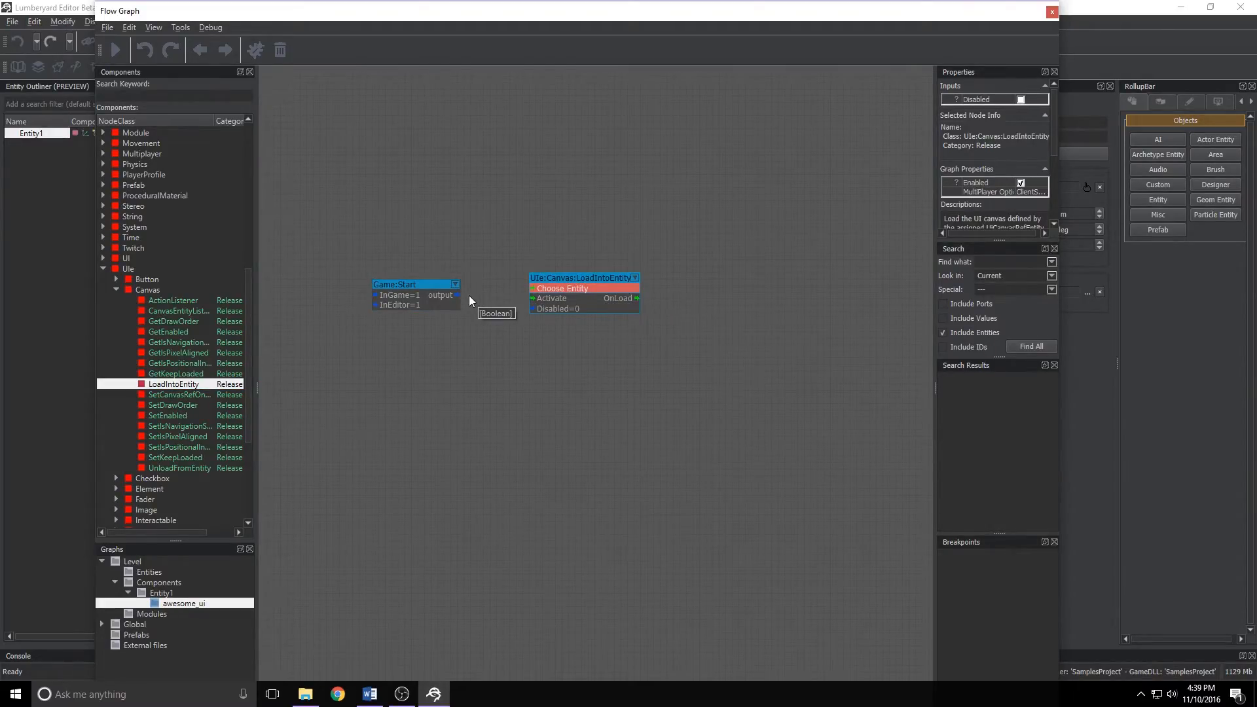
drag(459, 296, 532, 299)
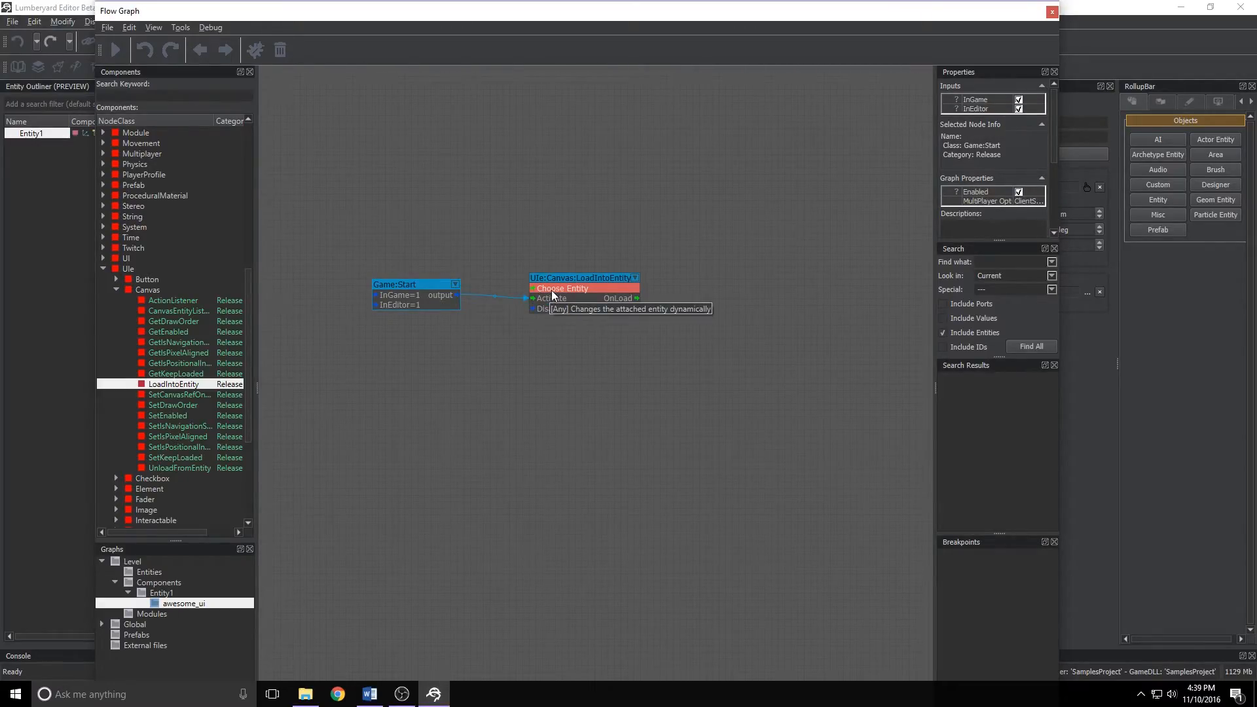
Step: Assign the graph entity to the LoadIntoEntity node
right_click(552, 288)
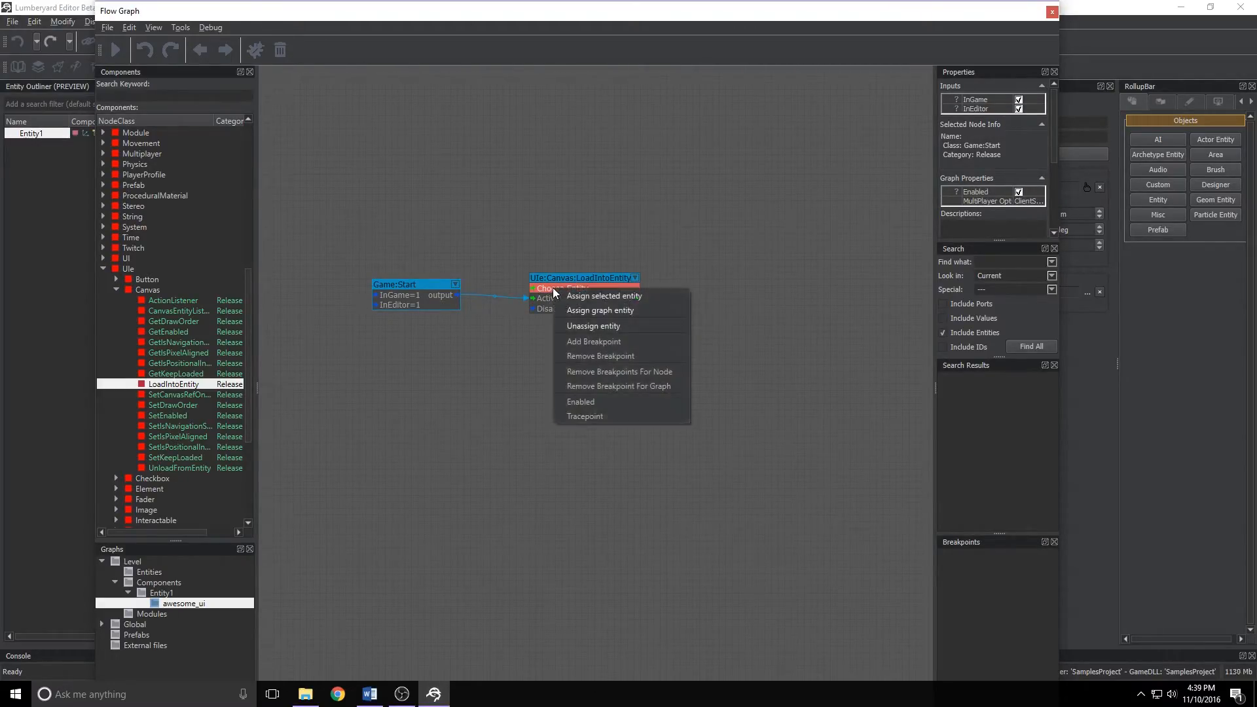
click(604, 296)
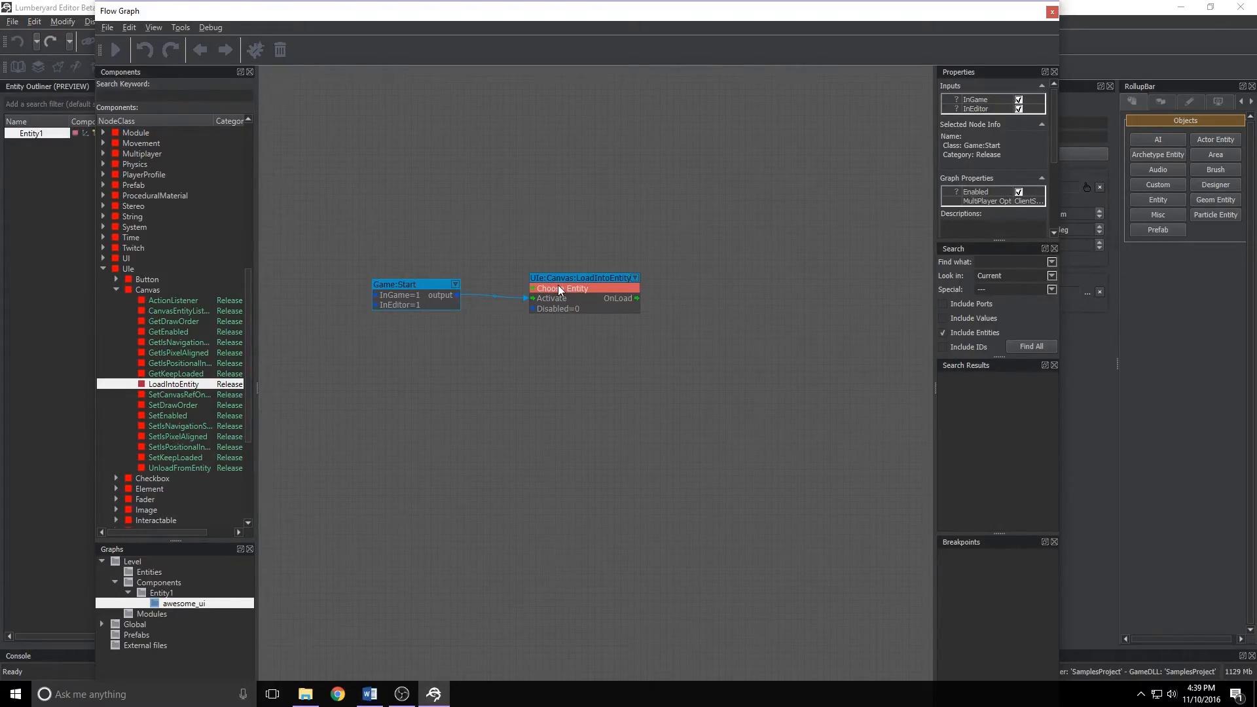
right_click(591, 289)
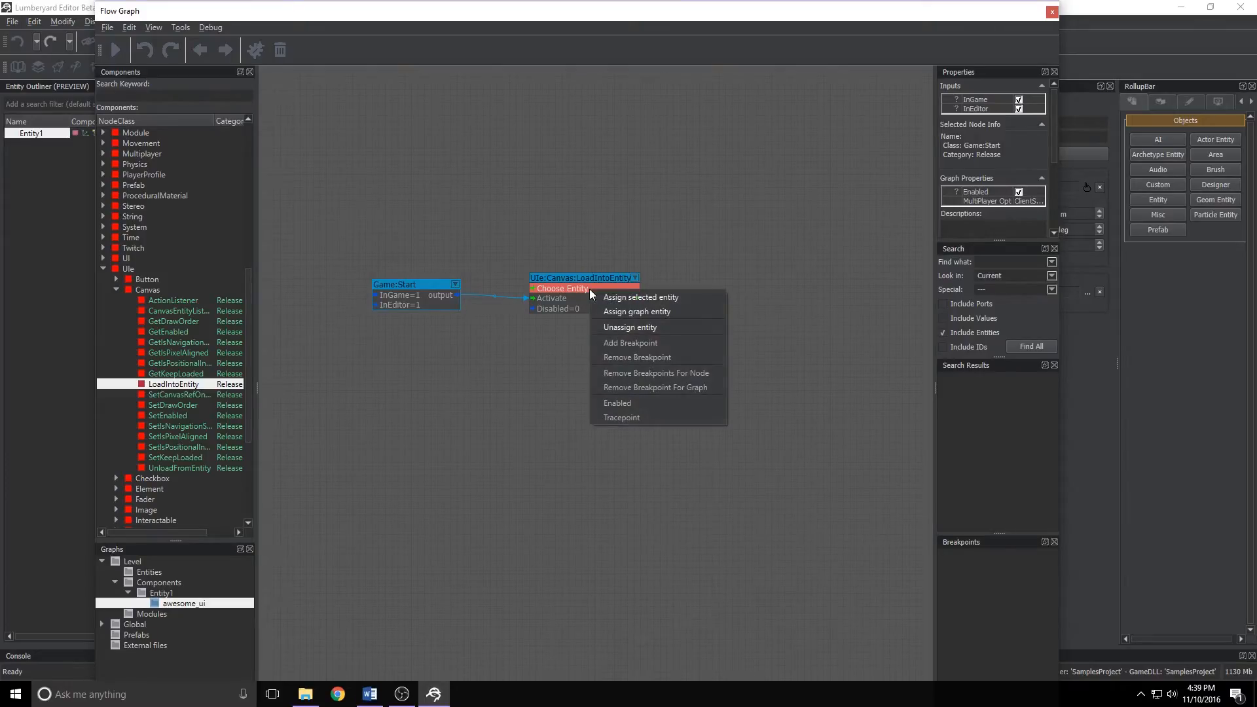
click(638, 313)
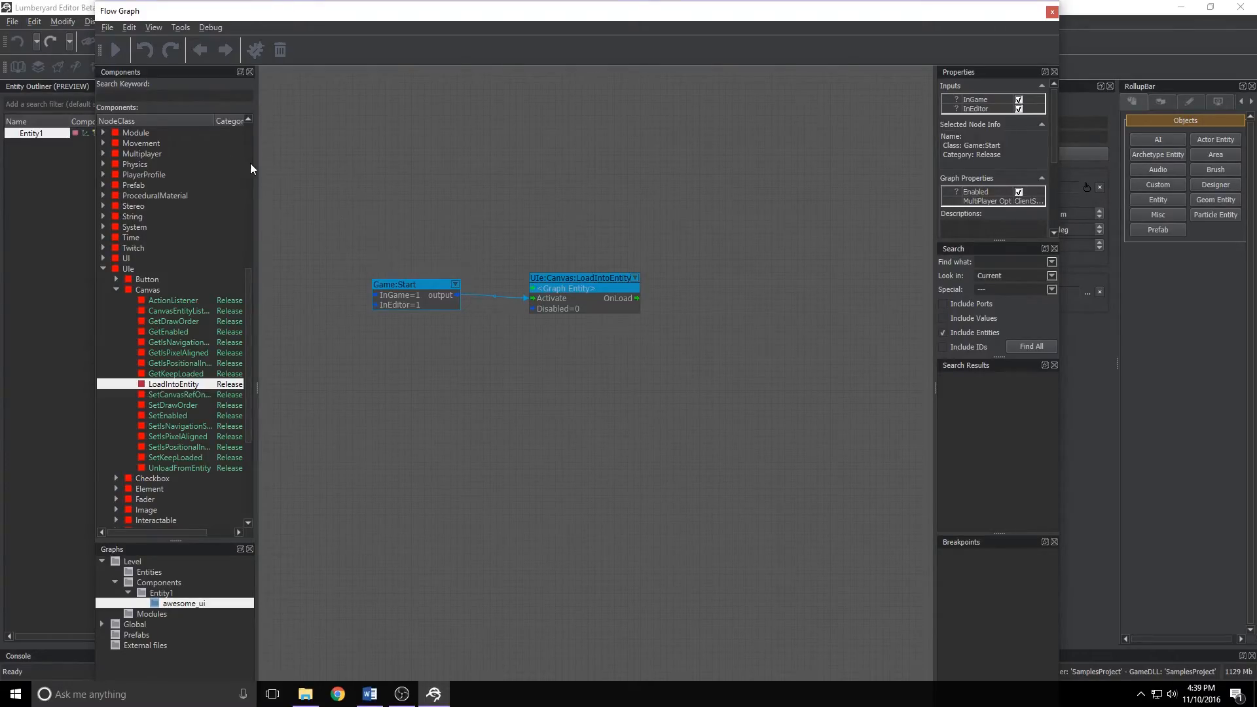
Step: Run the level in game mode to check that the flow graph loads the canvas, and exit game mode
drag(894, 13, 0, 132)
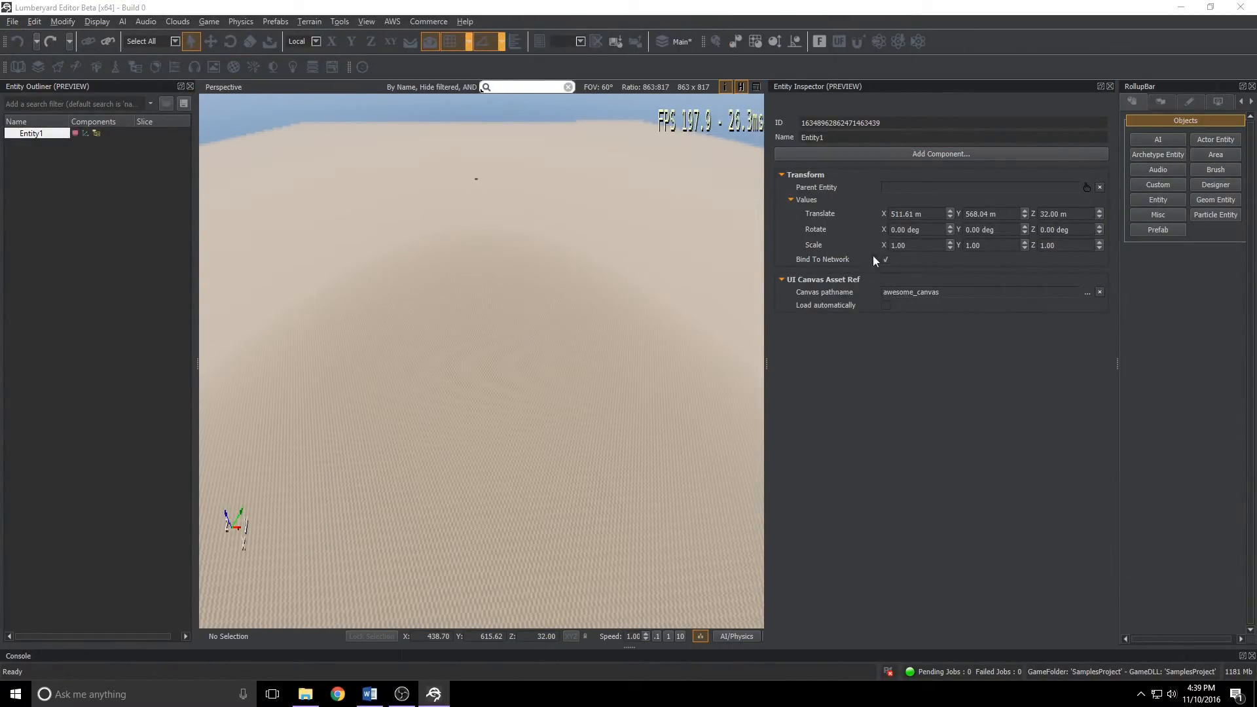
click(490, 375)
right_drag(465, 383, 501, 359)
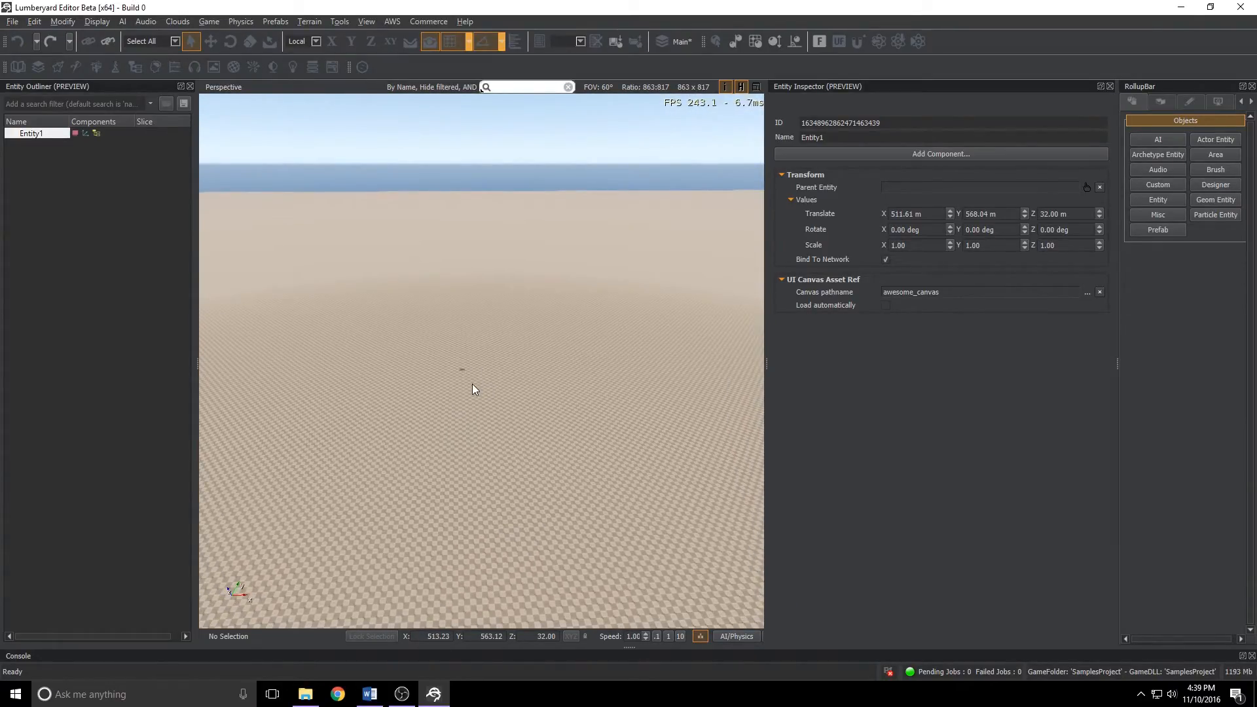
key(ctrl+g)
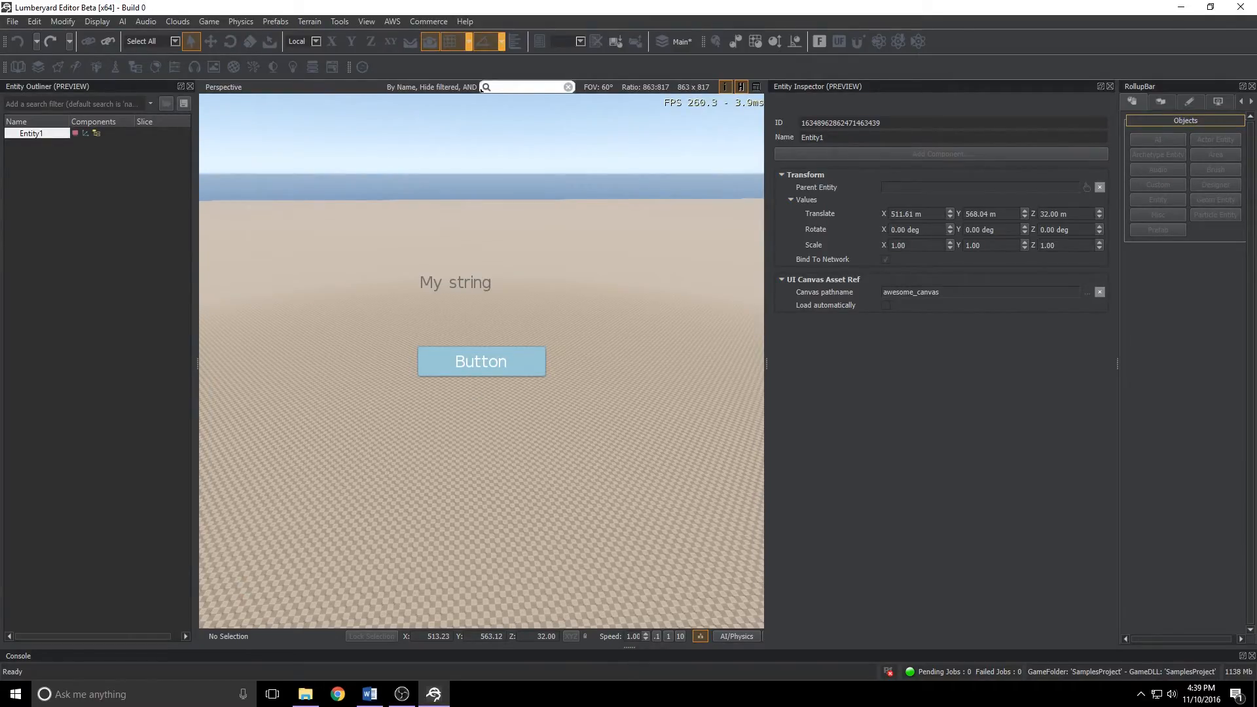
key(Escape)
Step: Return to the flow graph and compare the node groups in the UI and UIe component categories
drag(0, 284, 820, 21)
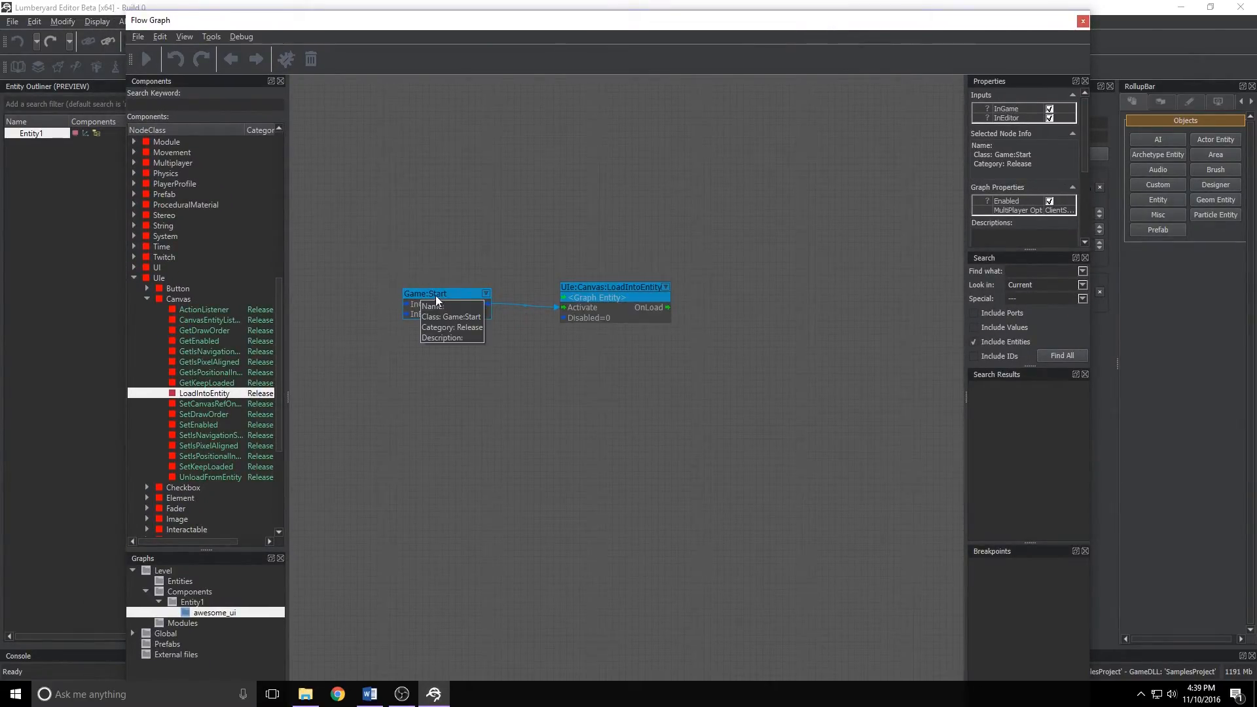
mouse_move(458, 294)
mouse_down()
mouse_move(444, 244)
mouse_move(438, 313)
mouse_move(449, 274)
mouse_up()
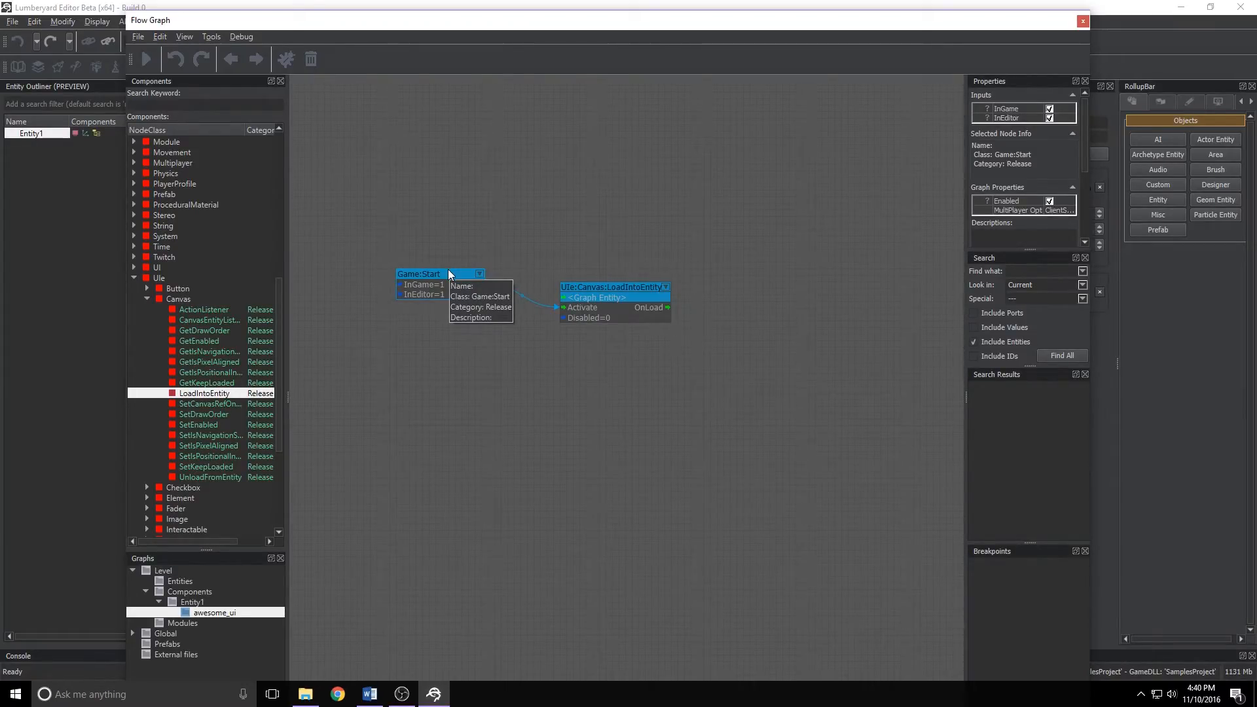
key(alt+Tab)
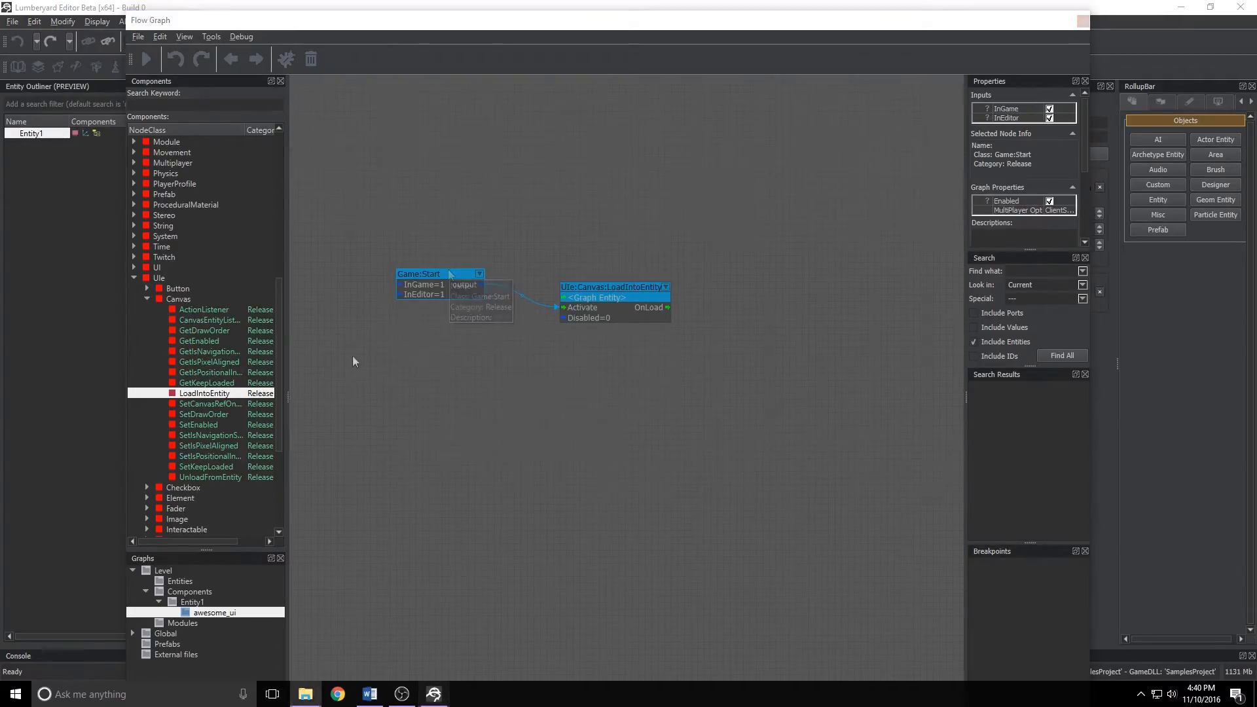
click(133, 278)
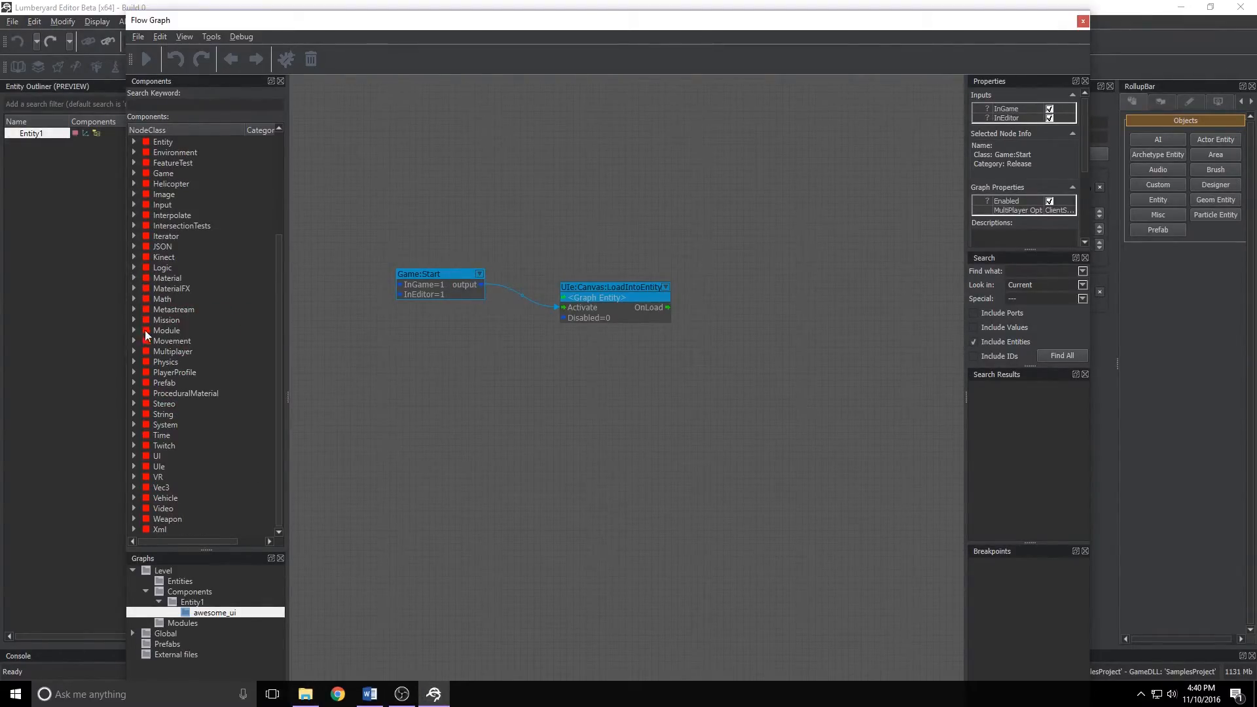
click(135, 456)
scroll(134, 471, down, 6)
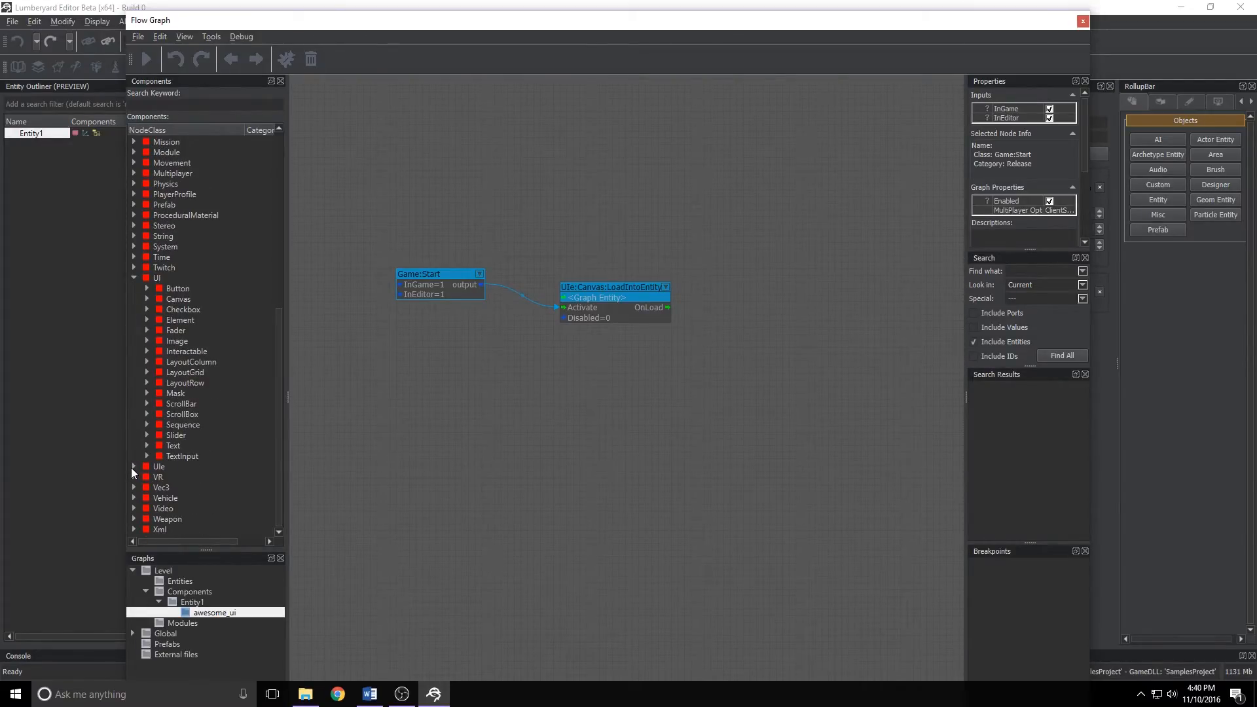
click(133, 467)
scroll(172, 365, down, 2)
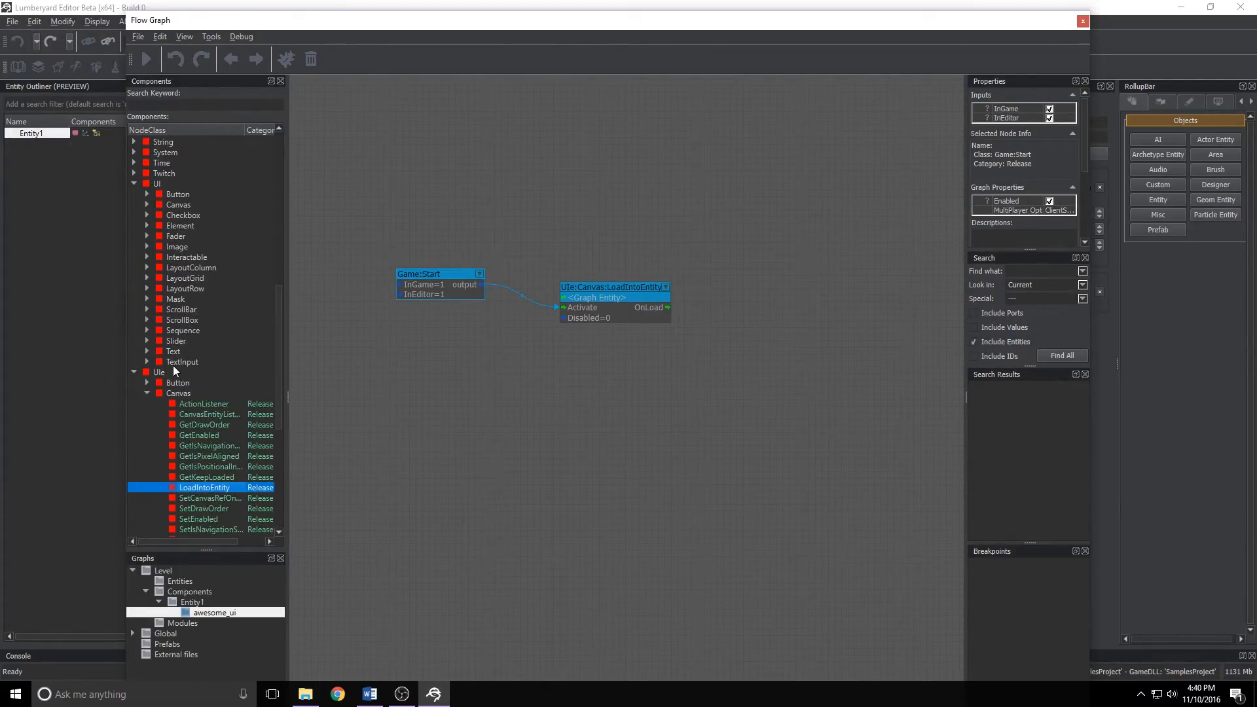
click(134, 184)
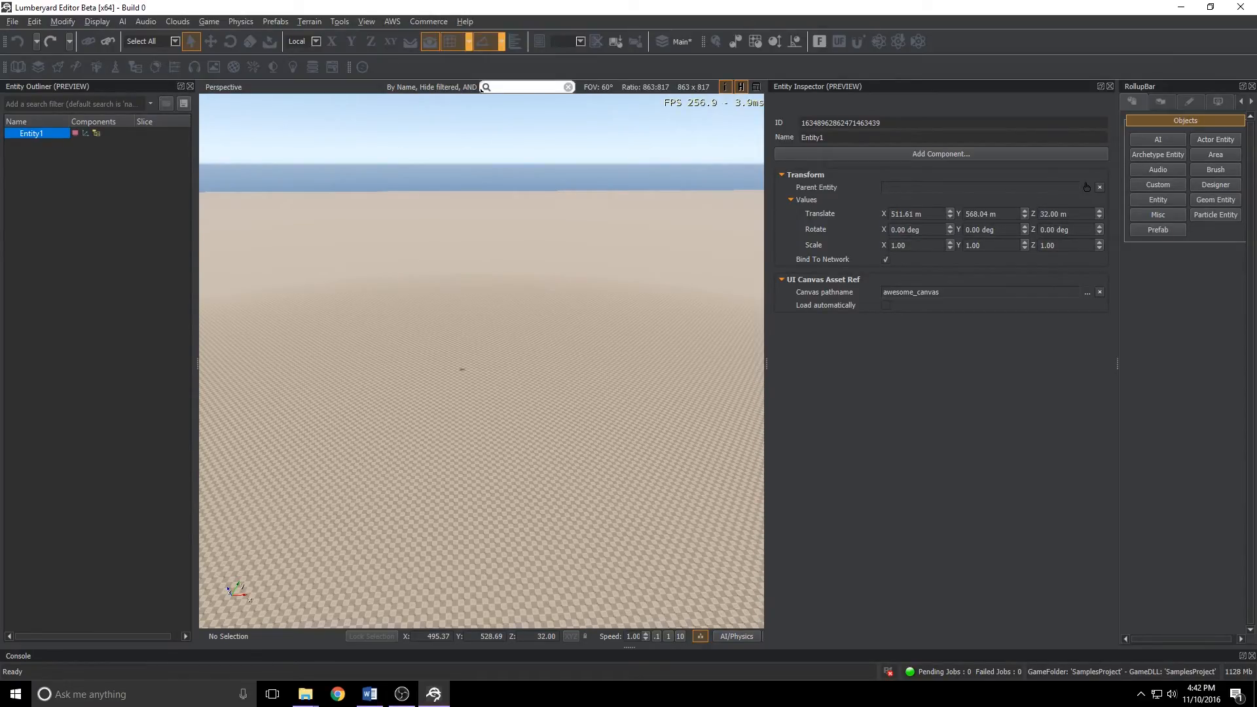
Step: Create a text document with its default name in the samplesproject folder and open it in Notepad
drag(0, 293, 581, 149)
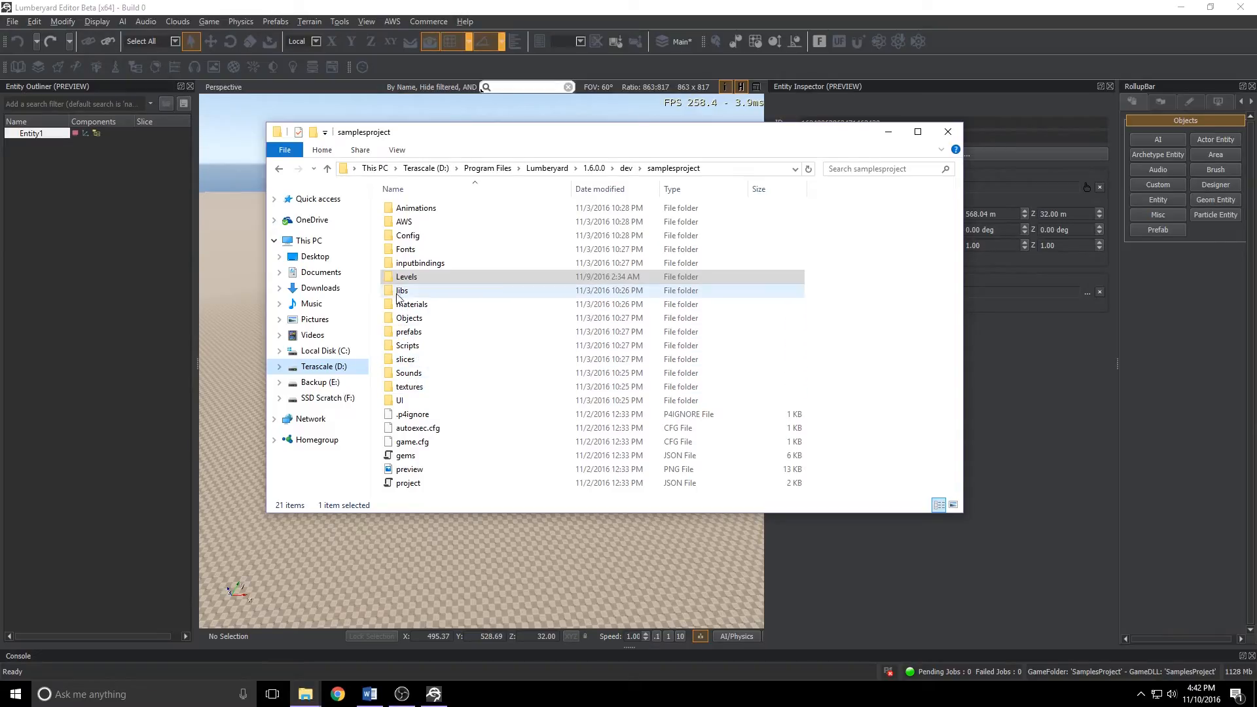
right_click(421, 496)
mouse_move(502, 465)
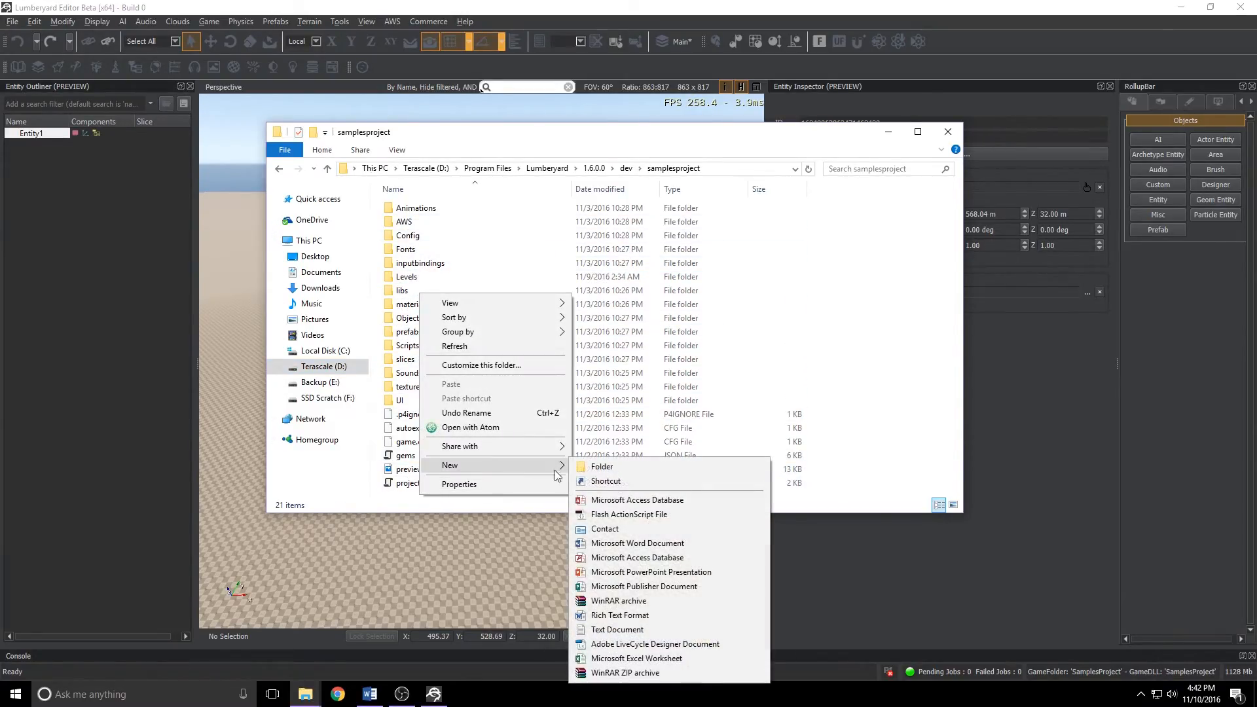
click(612, 632)
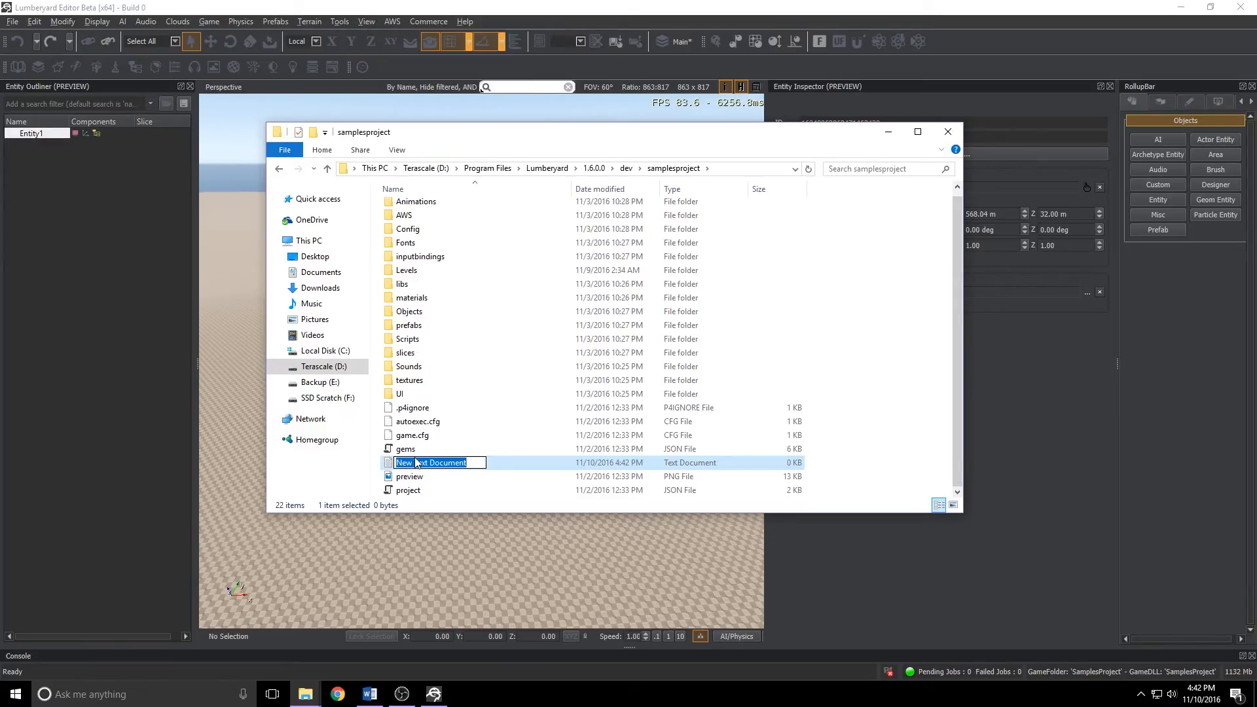
key(Return)
double_click(431, 466)
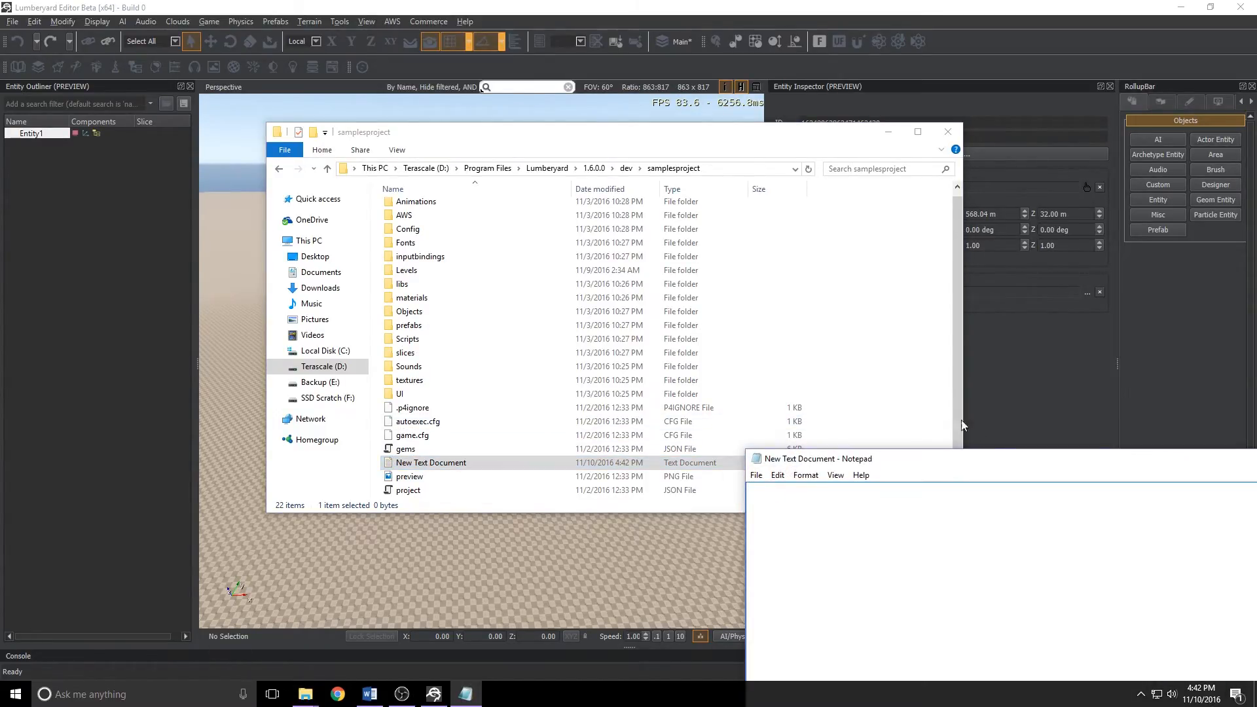
drag(901, 458, 500, 92)
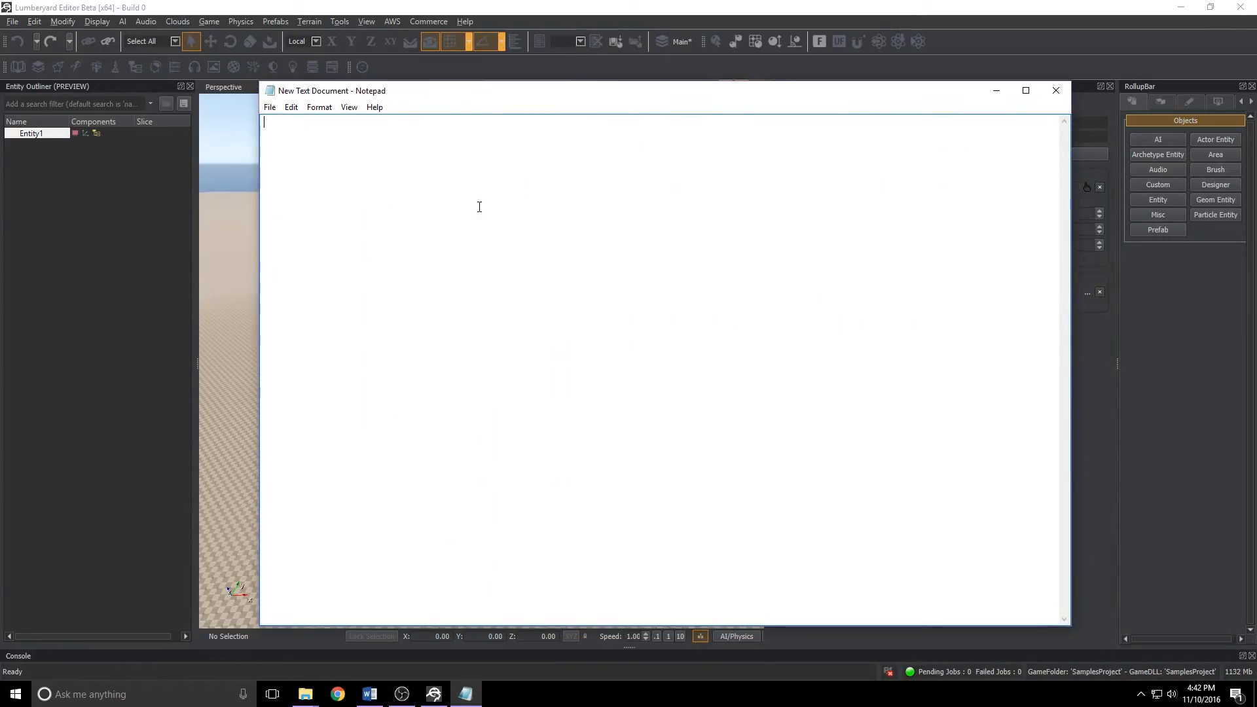
Step: Enter a loadcanvas Lua script whose OnActivate function creates a UiCanvasLuaProxy and loads "menu.uicanvas", with each statement on its own indented line
text(loadcanvas = {Properties = { },} function loadcanvas:OnActivate() self.uiCanvasLuaProxy = UiCanvasLuaProxy(); self.uiCanvasLuaProxy:LoadCanvas("menu.uicanvas"); end)
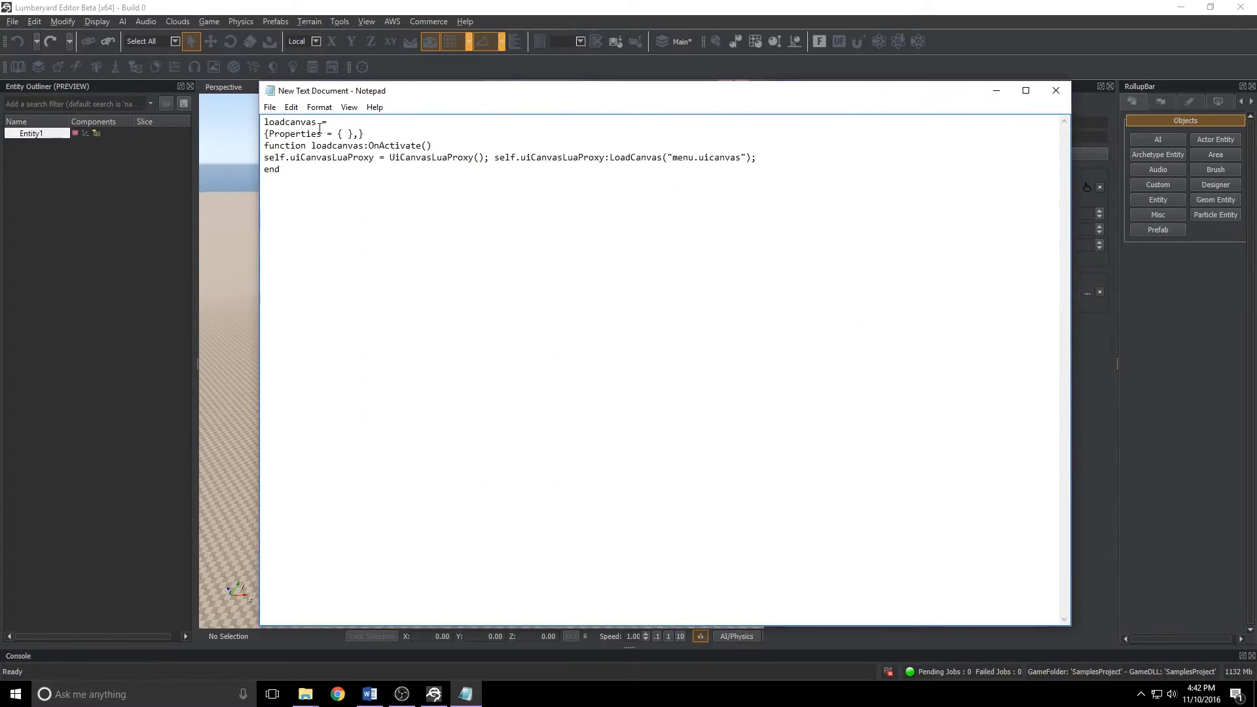
click(265, 144)
key(Return)
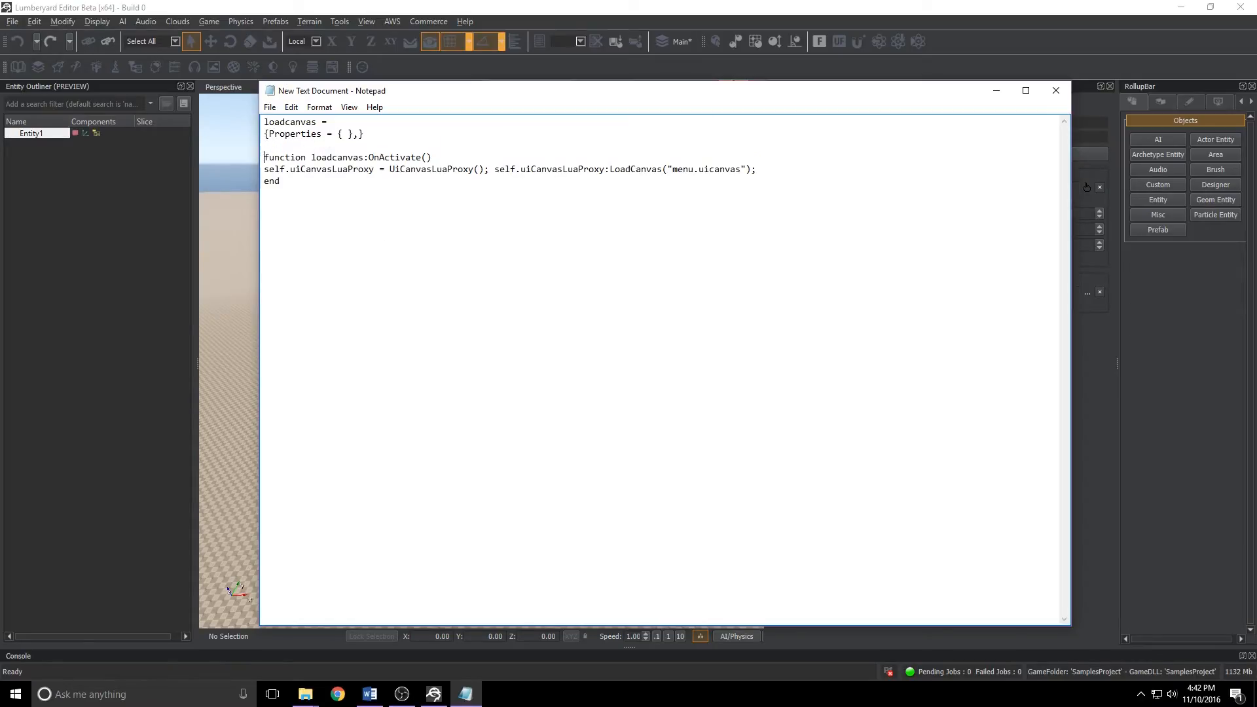
key(Tab)
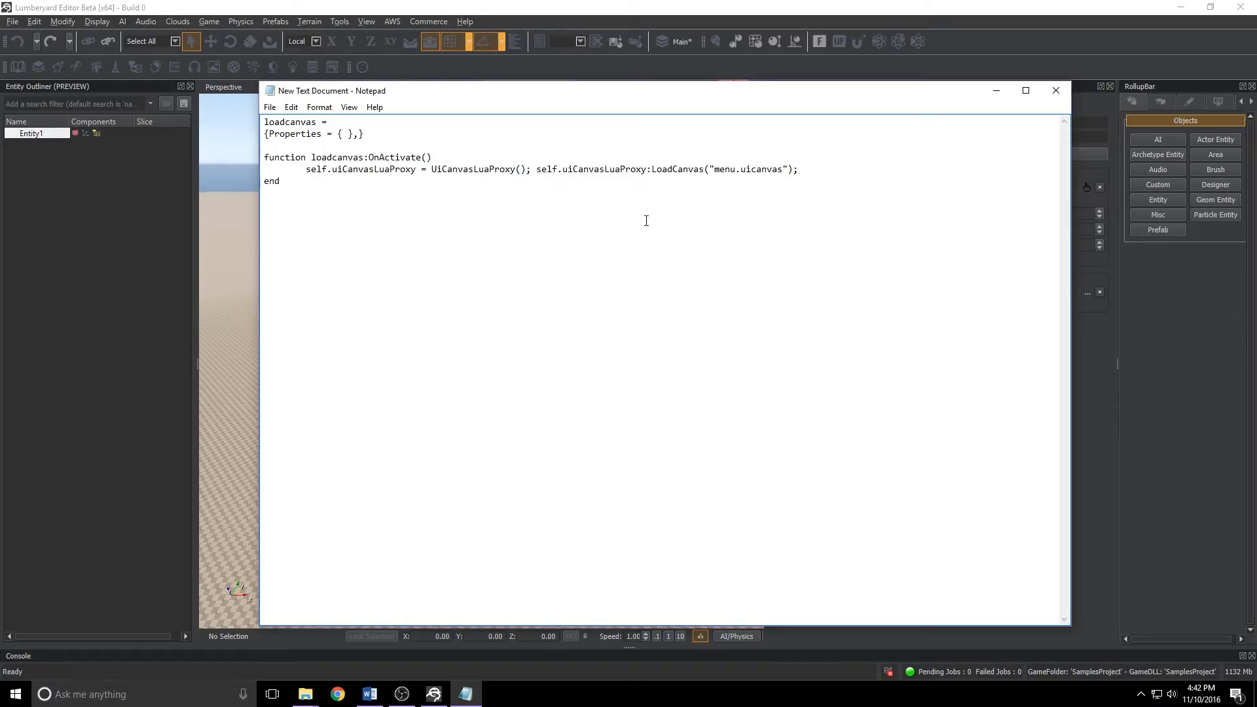
key(Return)
key(Tab)
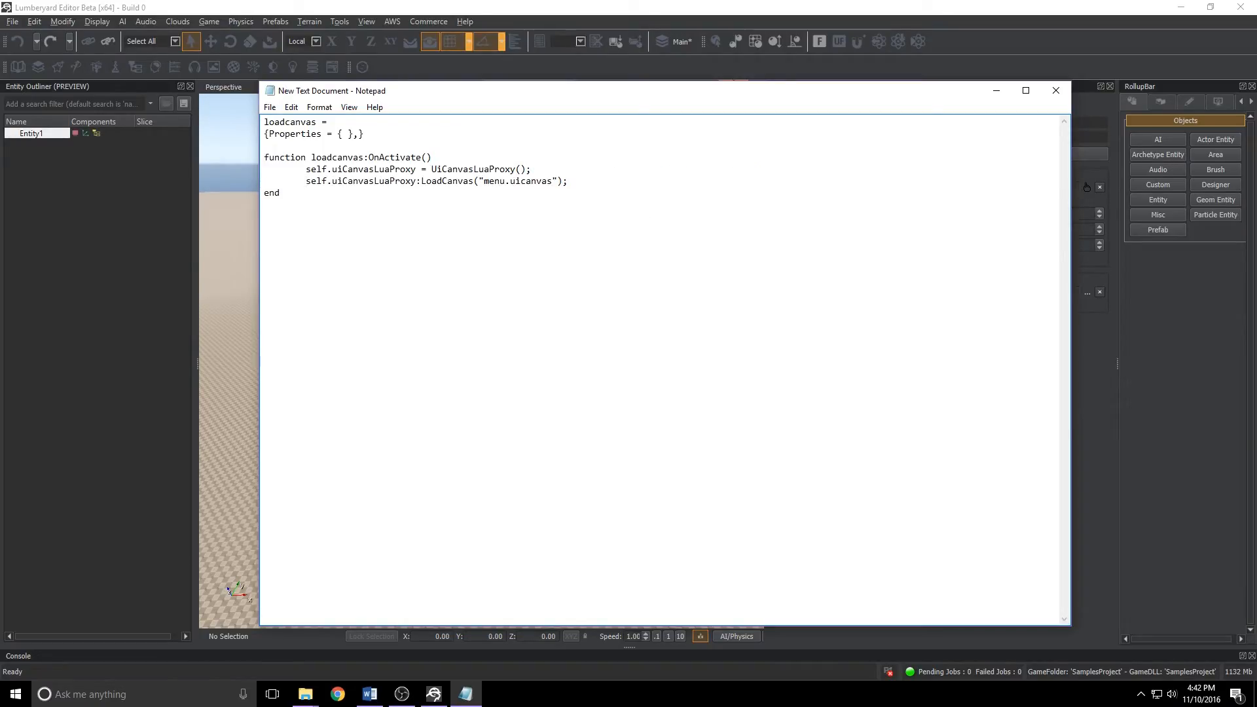
Step: Change the canvas file in the script's LoadCanvas call to awesome_canvas.uicanvas
double_click(491, 181)
click(492, 181)
key(BackSpace)
key(BackSpace)
key(BackSpace)
key(BackSpace)
text(awesome_canvas)
Step: Save the script in the SamplesProject folder as loadcanvas.lua with the file type All Files
click(270, 109)
click(298, 165)
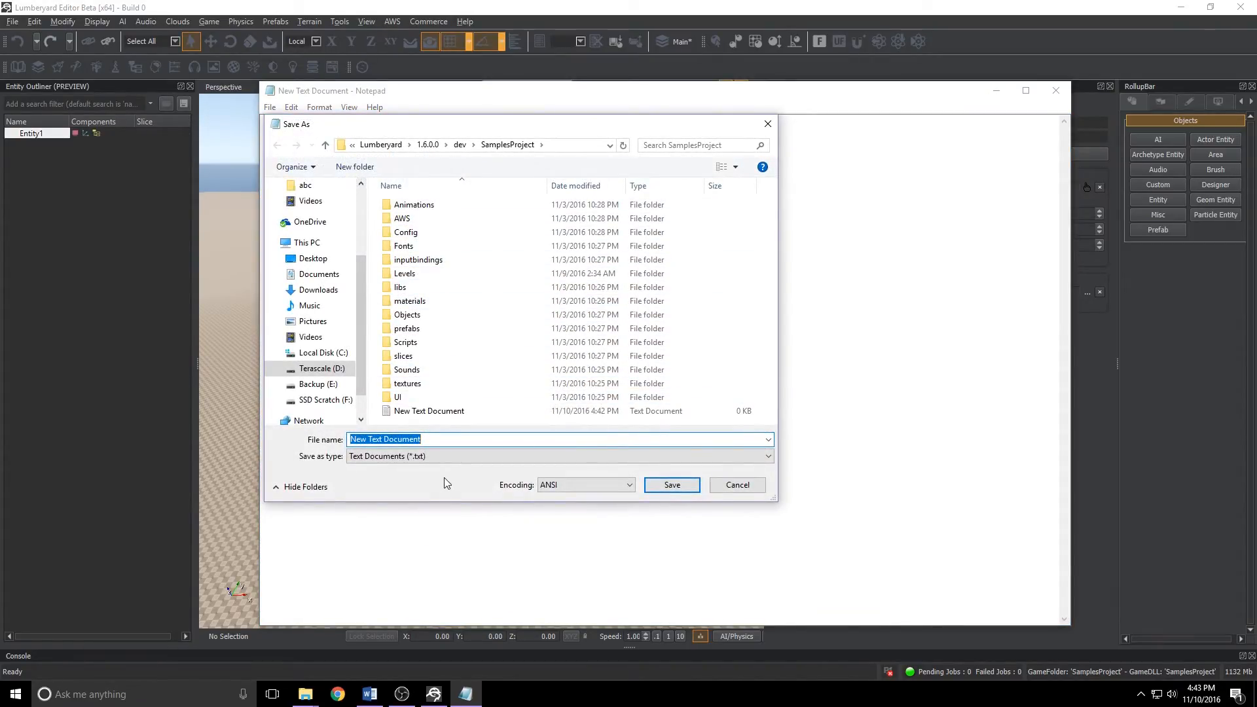
click(463, 457)
click(463, 472)
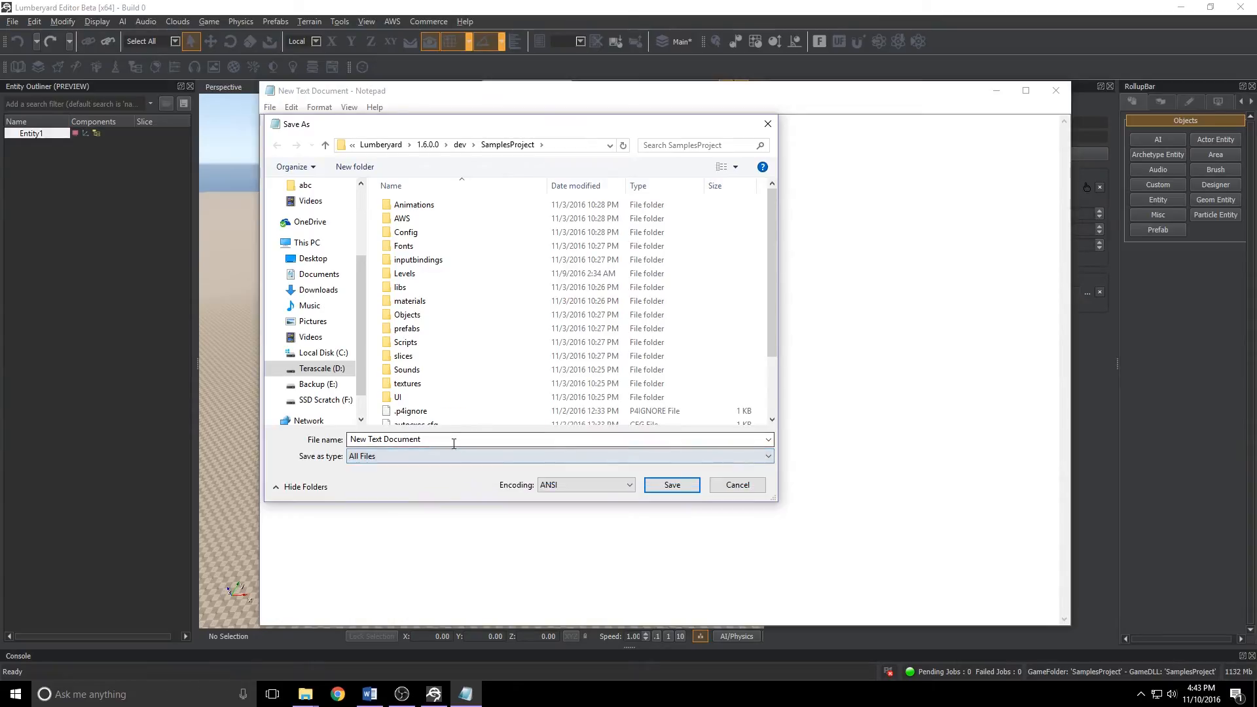
click(454, 440)
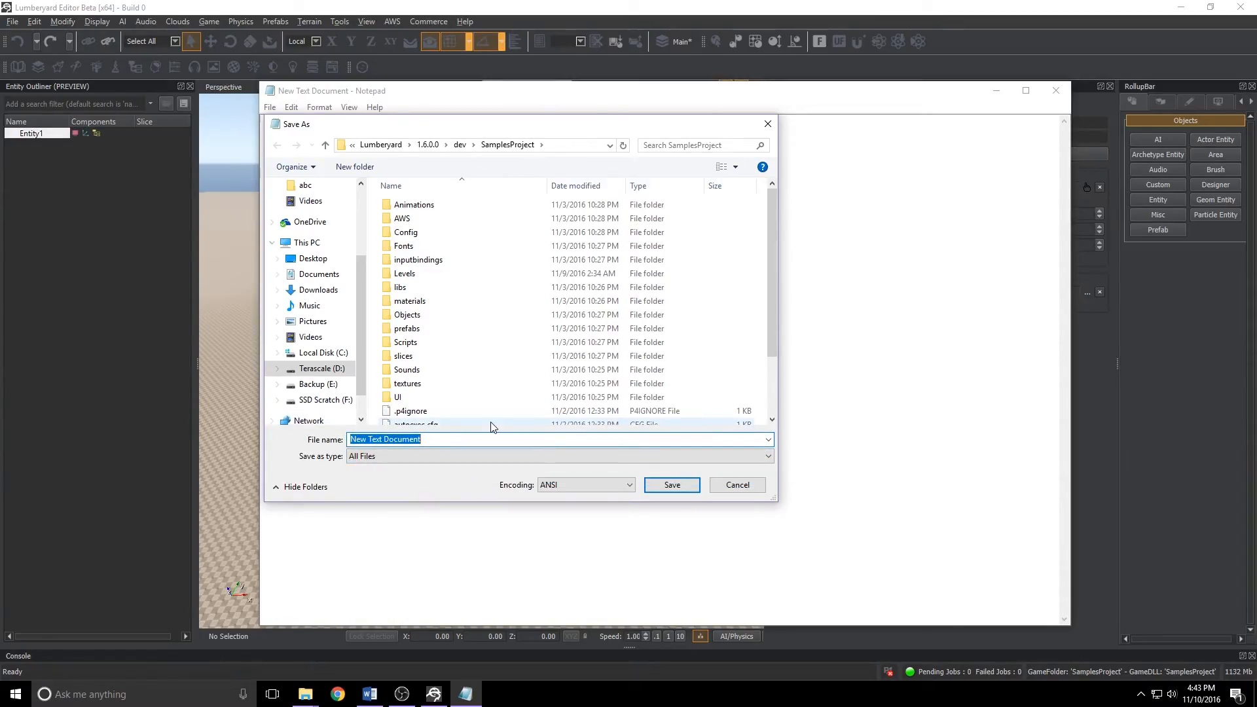
text(lo)
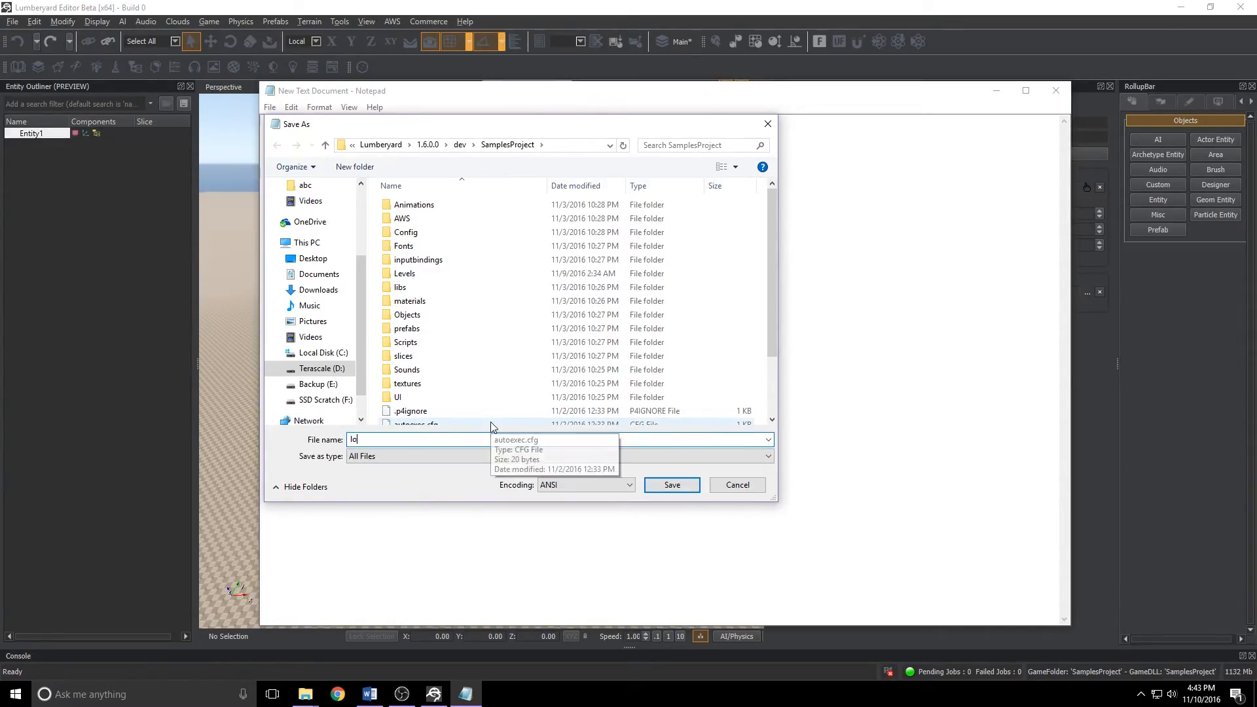
text(advaanvas.lua)
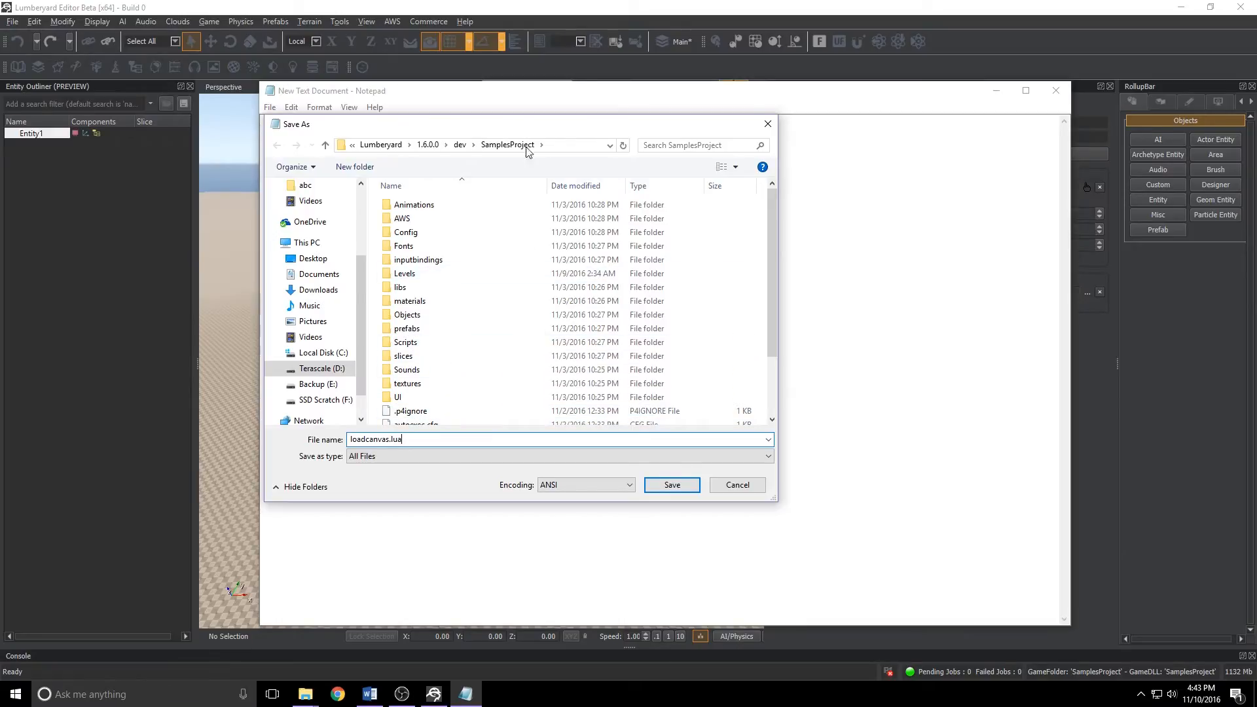
click(669, 484)
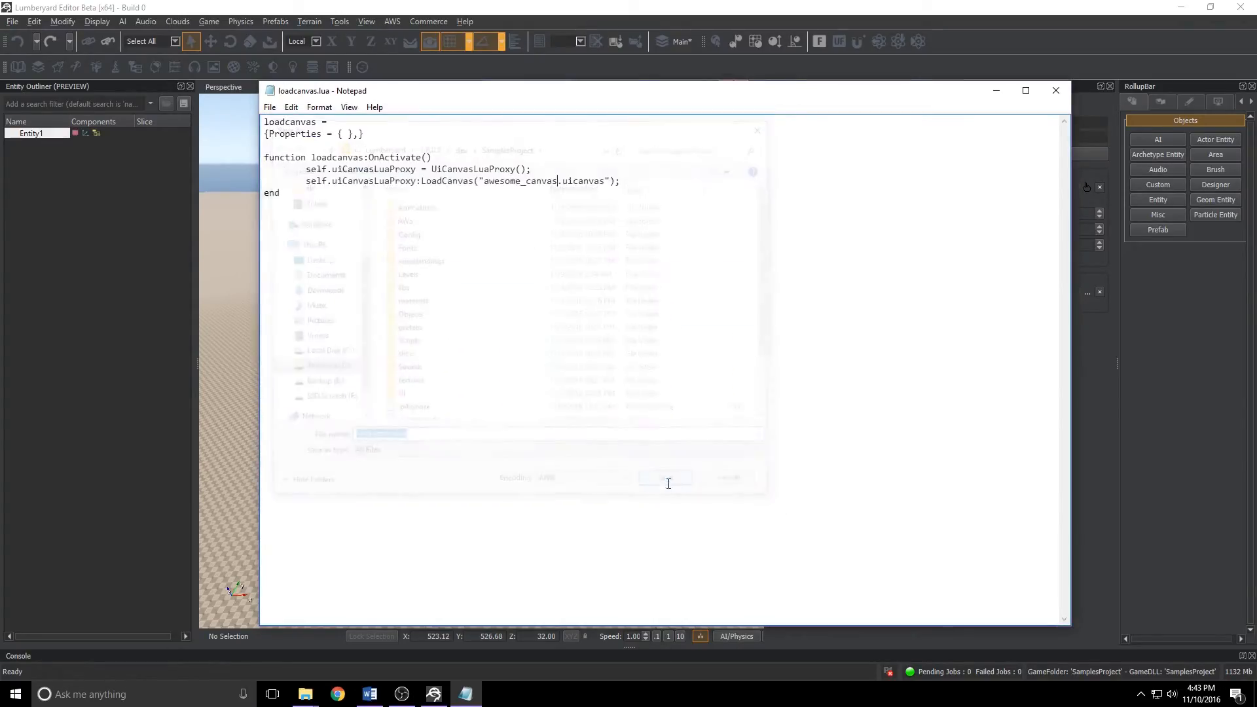
Step: Close Notepad and delete the leftover New Text Document from the samplesproject folder
click(1054, 91)
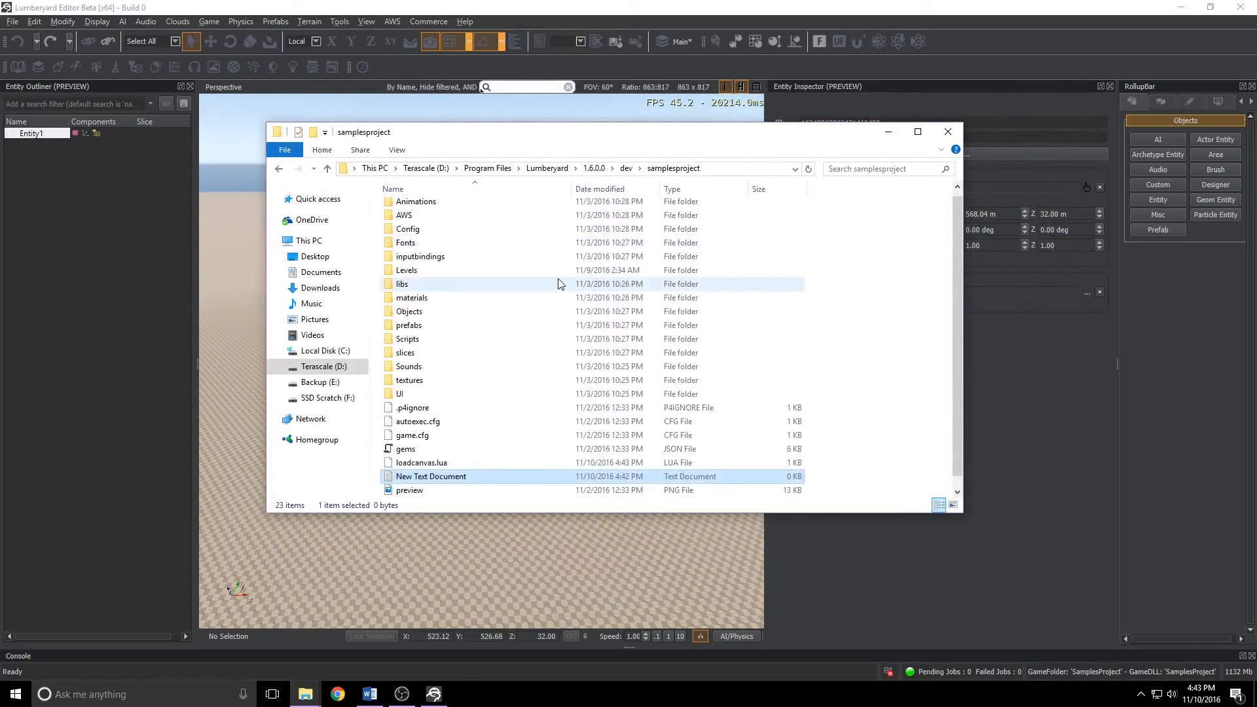
right_click(426, 466)
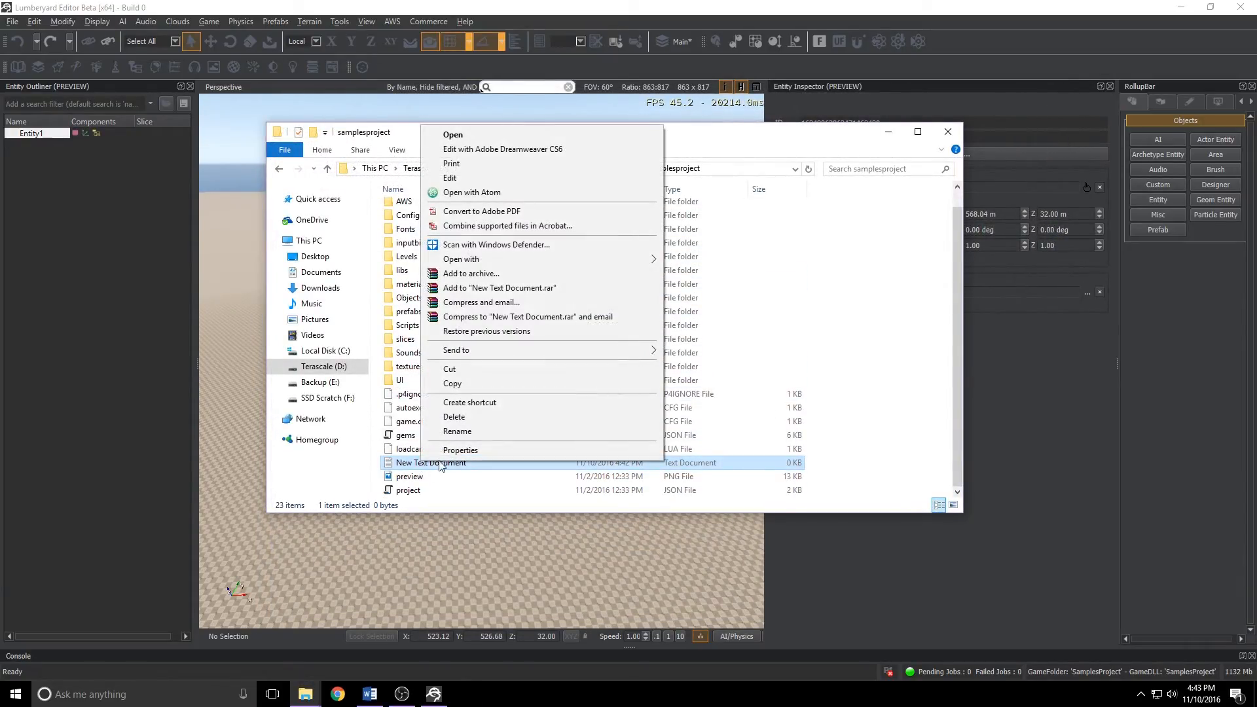
click(476, 421)
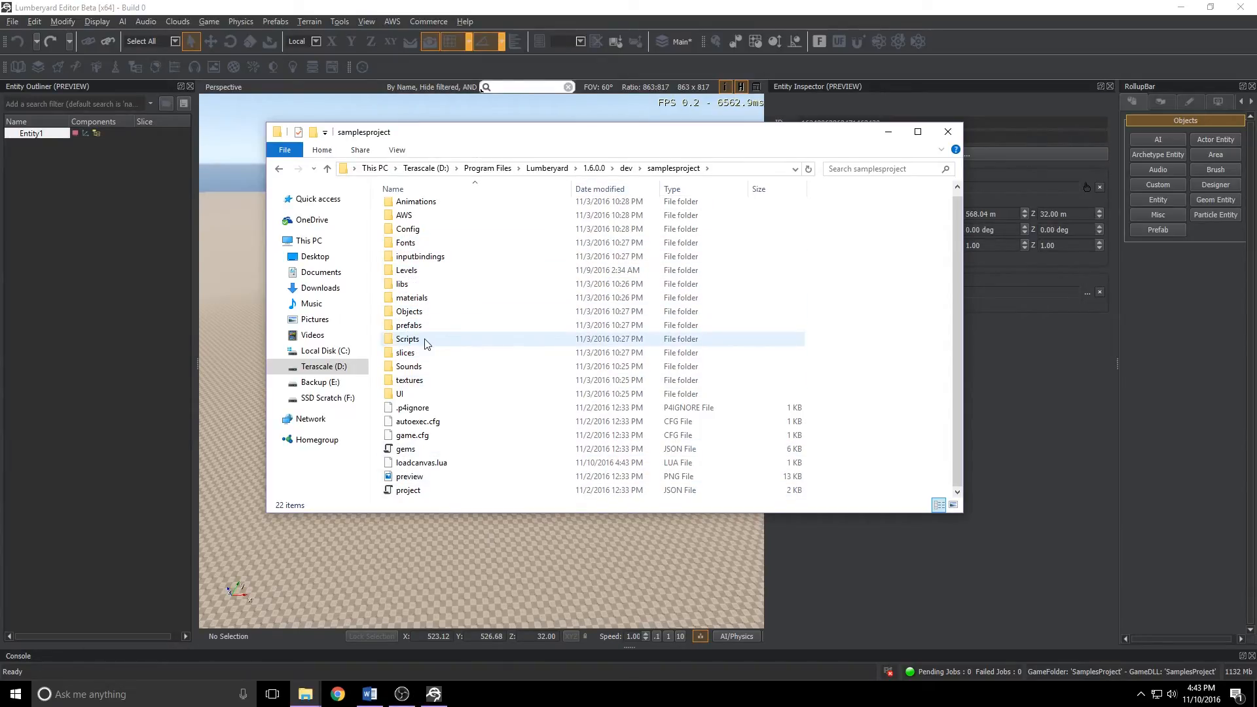
Step: Copy awesome_canvas.uicanvas from the UI/Canvases folder into the samplesproject root folder and minimize File Explorer
double_click(402, 394)
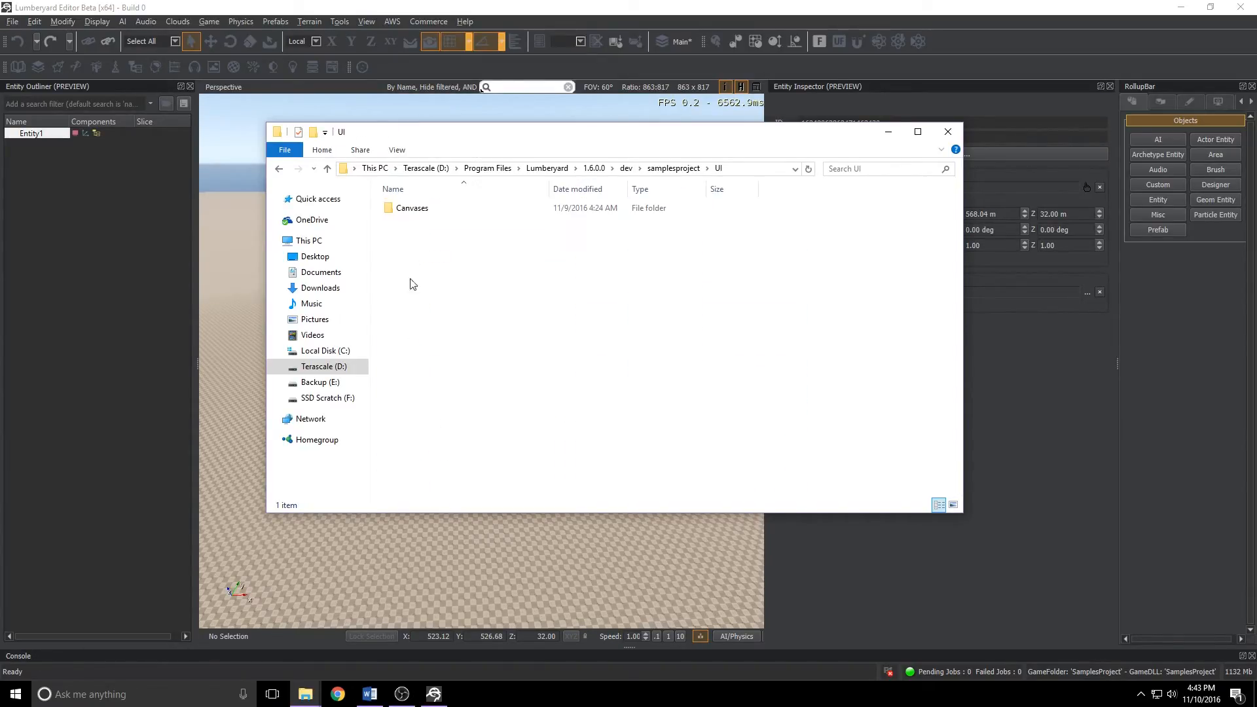
double_click(418, 208)
right_click(417, 208)
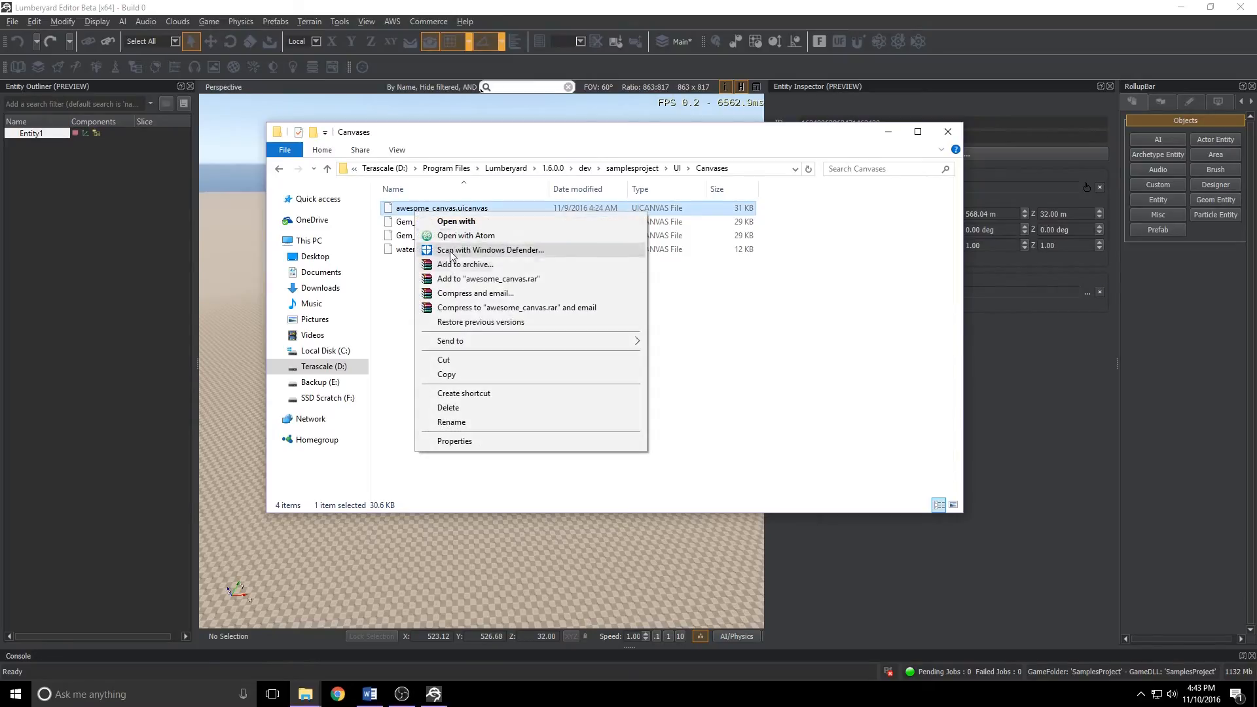
click(446, 375)
key(BackSpace)
key(BackSpace)
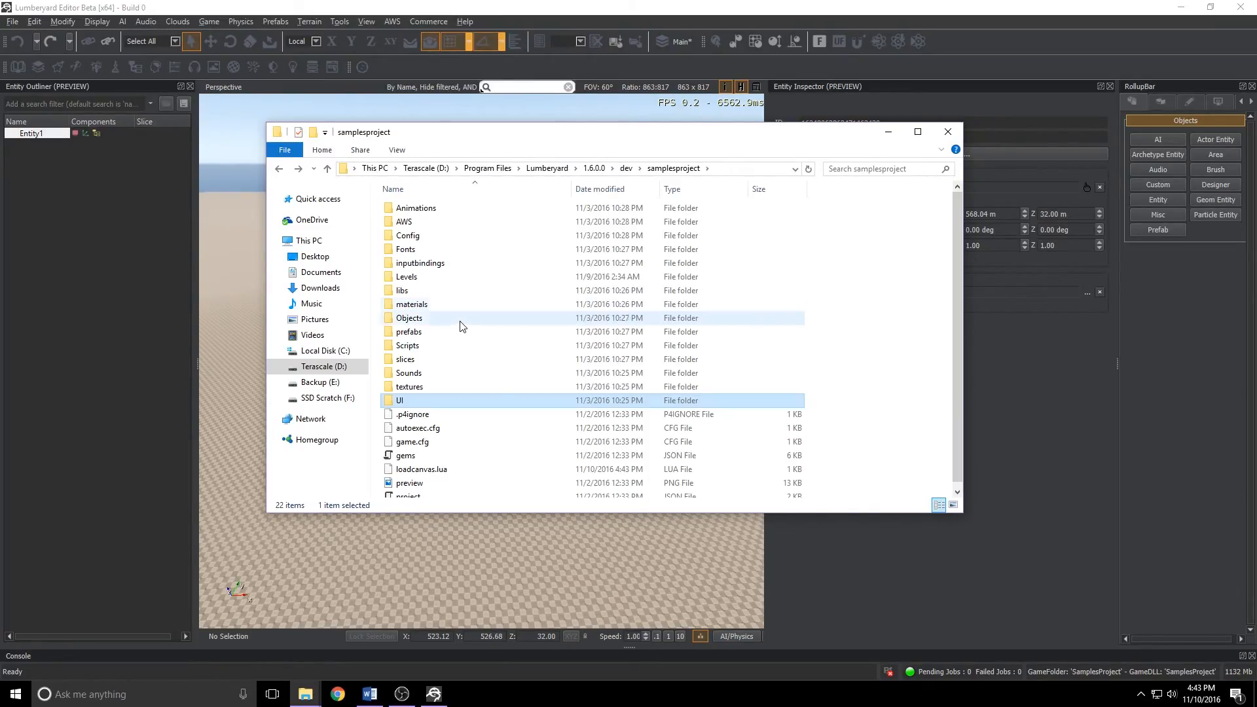
right_click(860, 441)
click(890, 531)
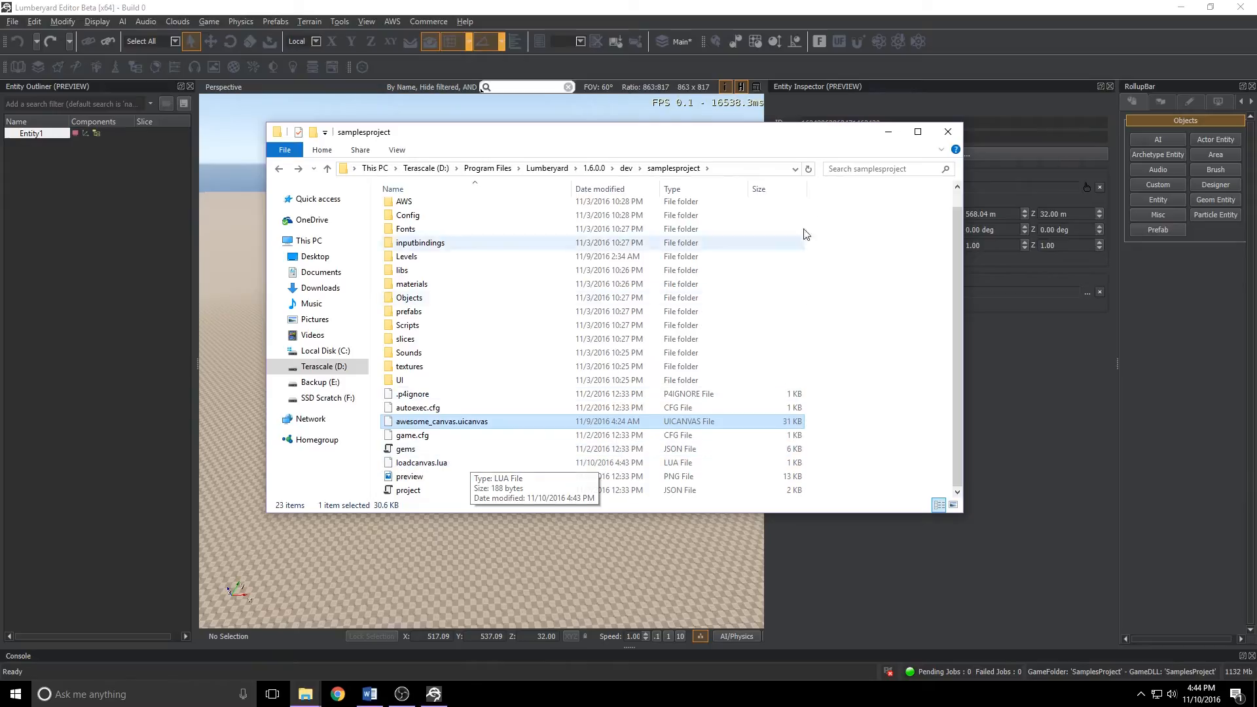
click(891, 132)
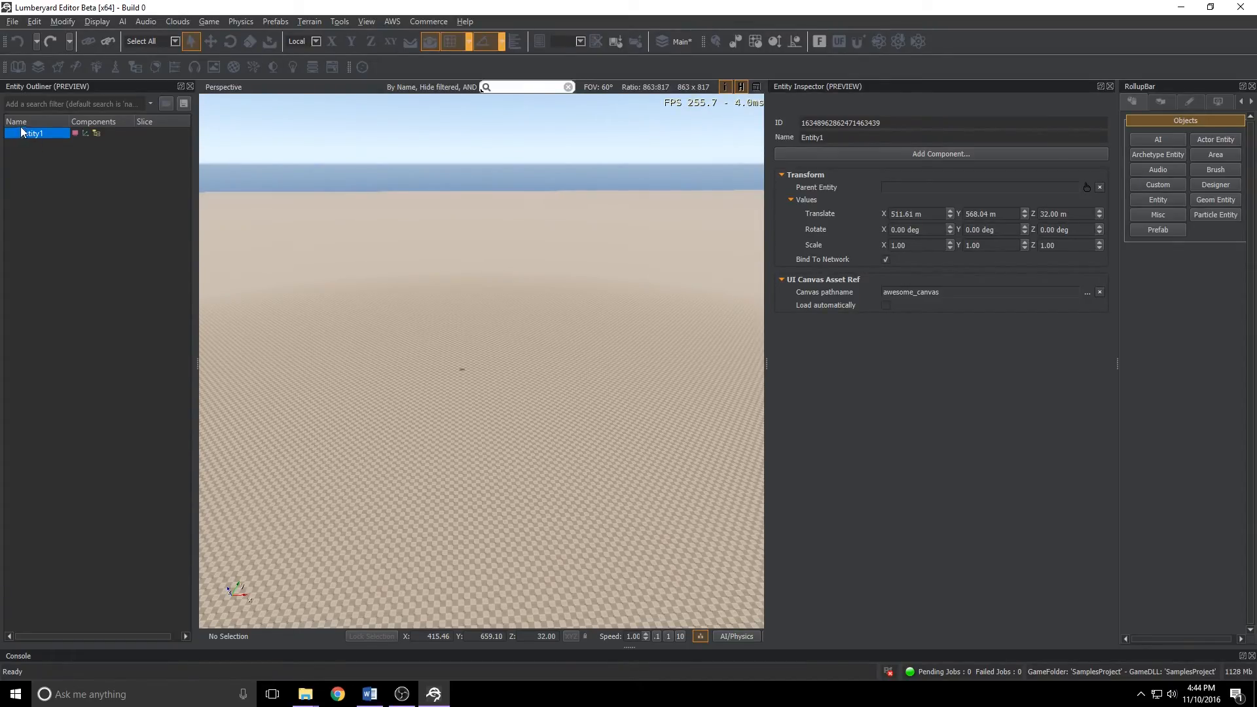
Step: Remove the UI Canvas Asset Ref component from Entity1 and add a Lua Script component from the Scripting category
right_click(852, 279)
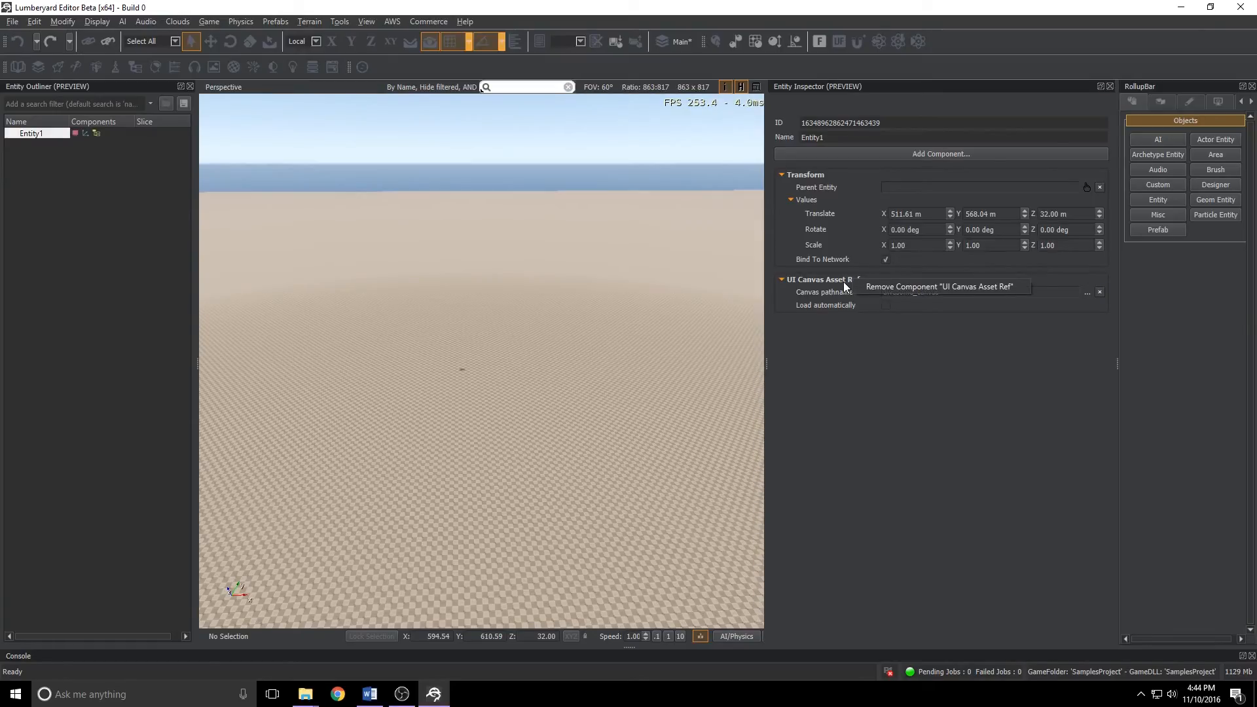
click(883, 287)
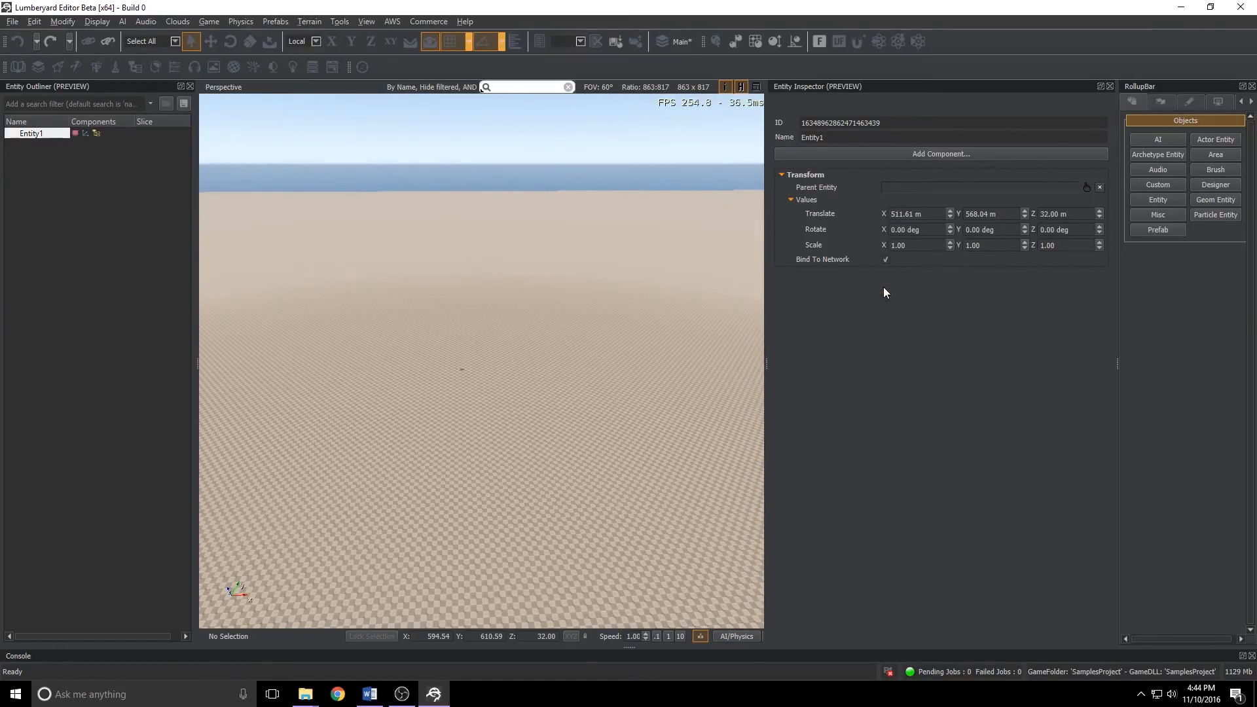
click(908, 155)
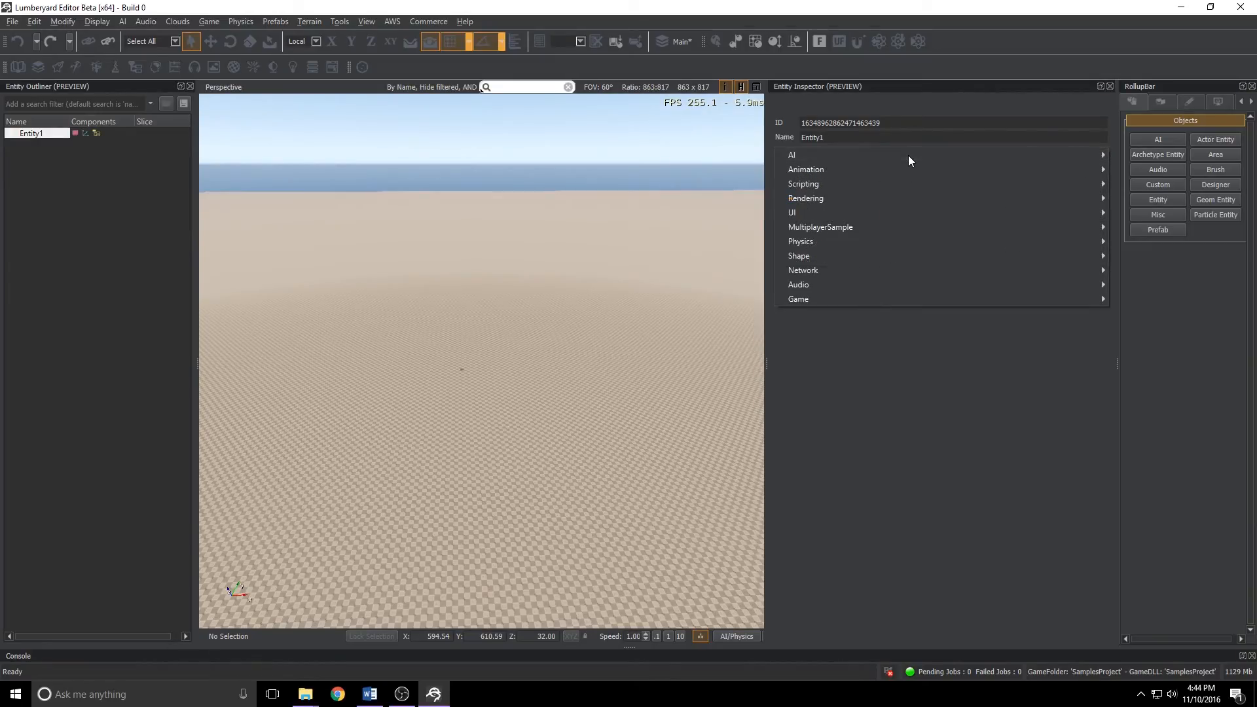
mouse_move(865, 184)
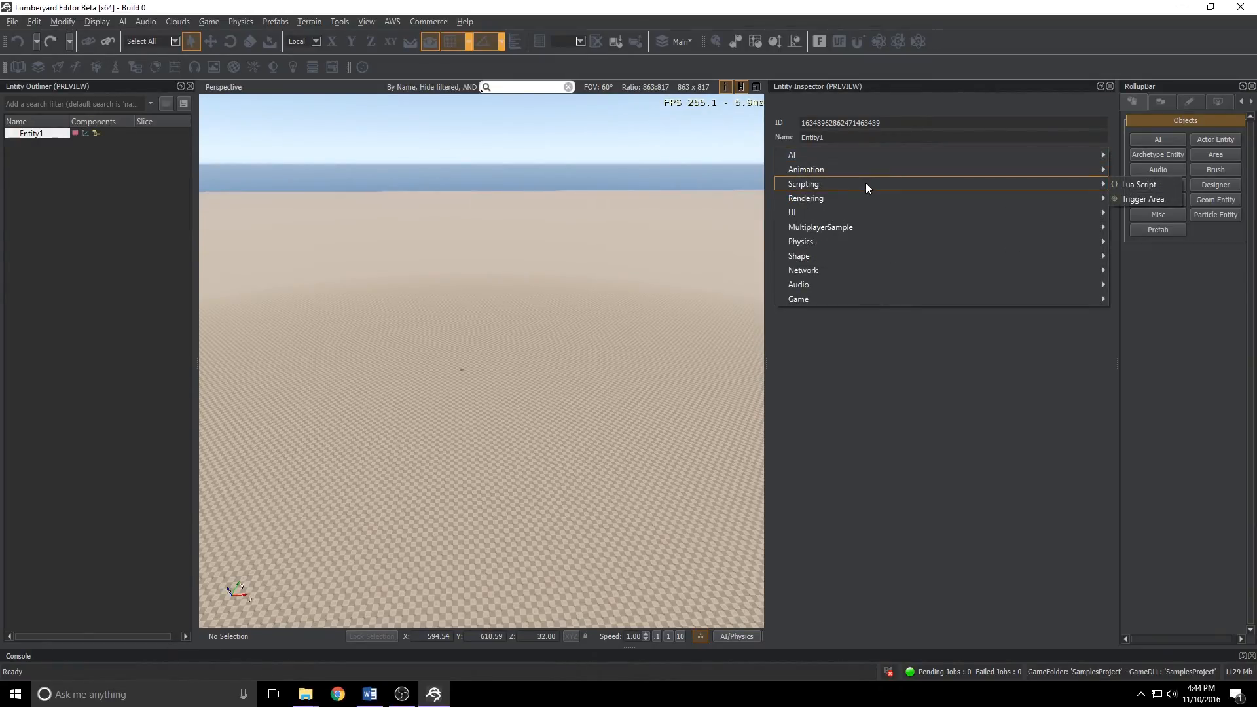
click(1139, 184)
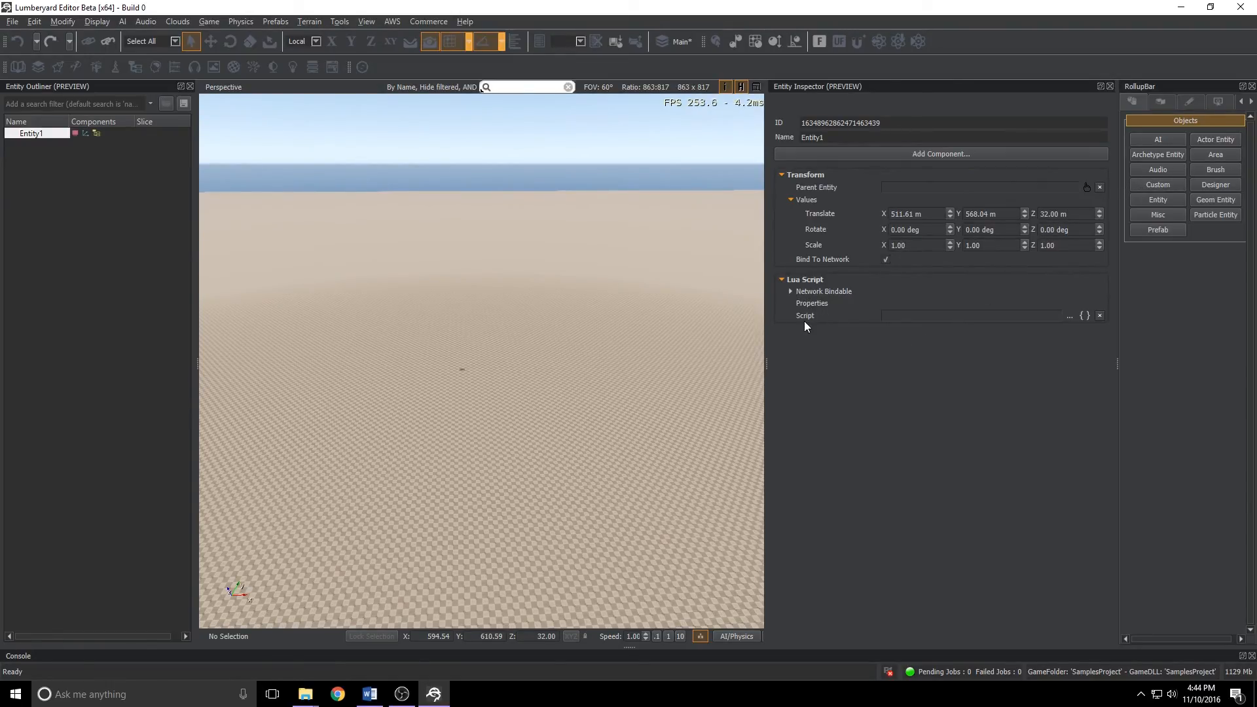
Step: Assign loadcanvas.lua from the samplesproject root folder as the Lua Script component's script
click(1070, 316)
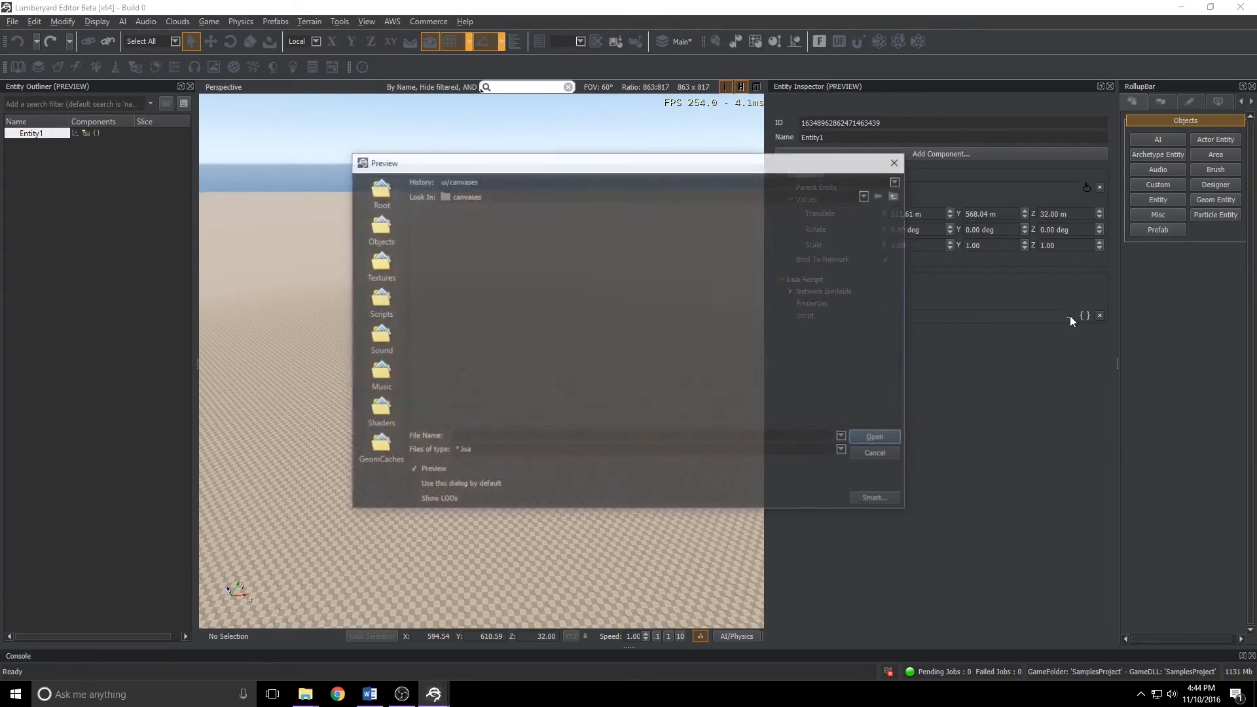
click(897, 196)
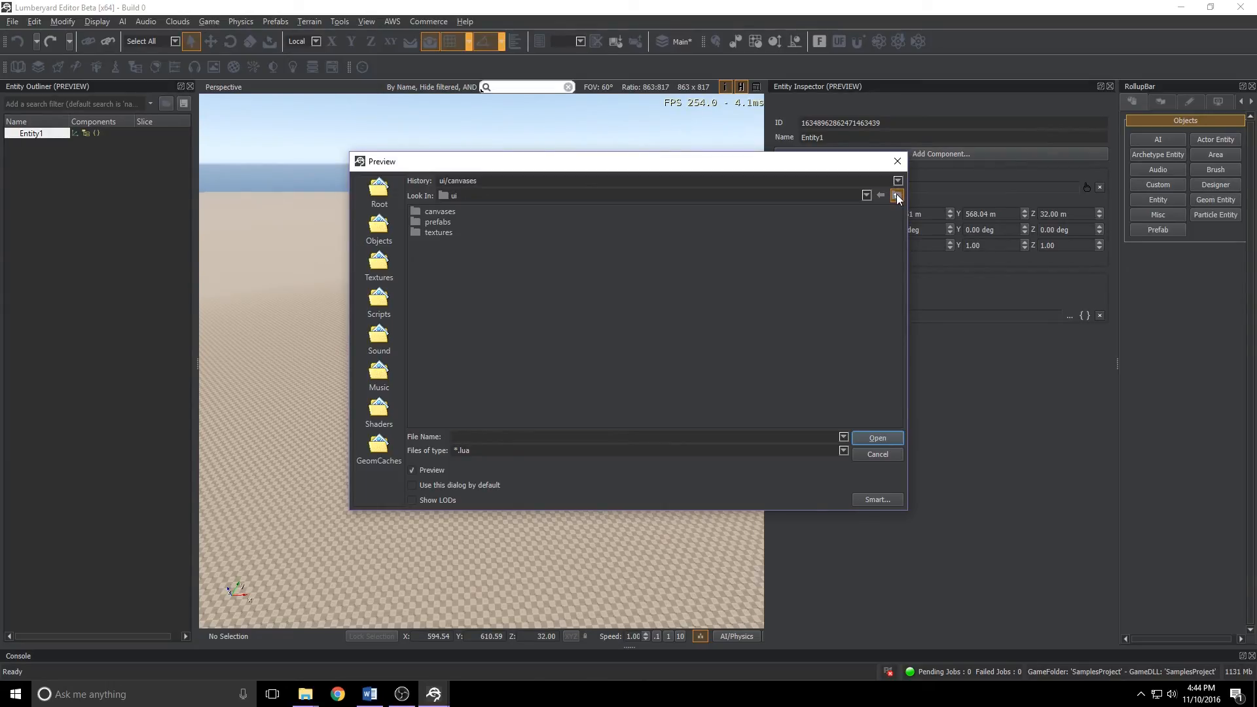
click(897, 195)
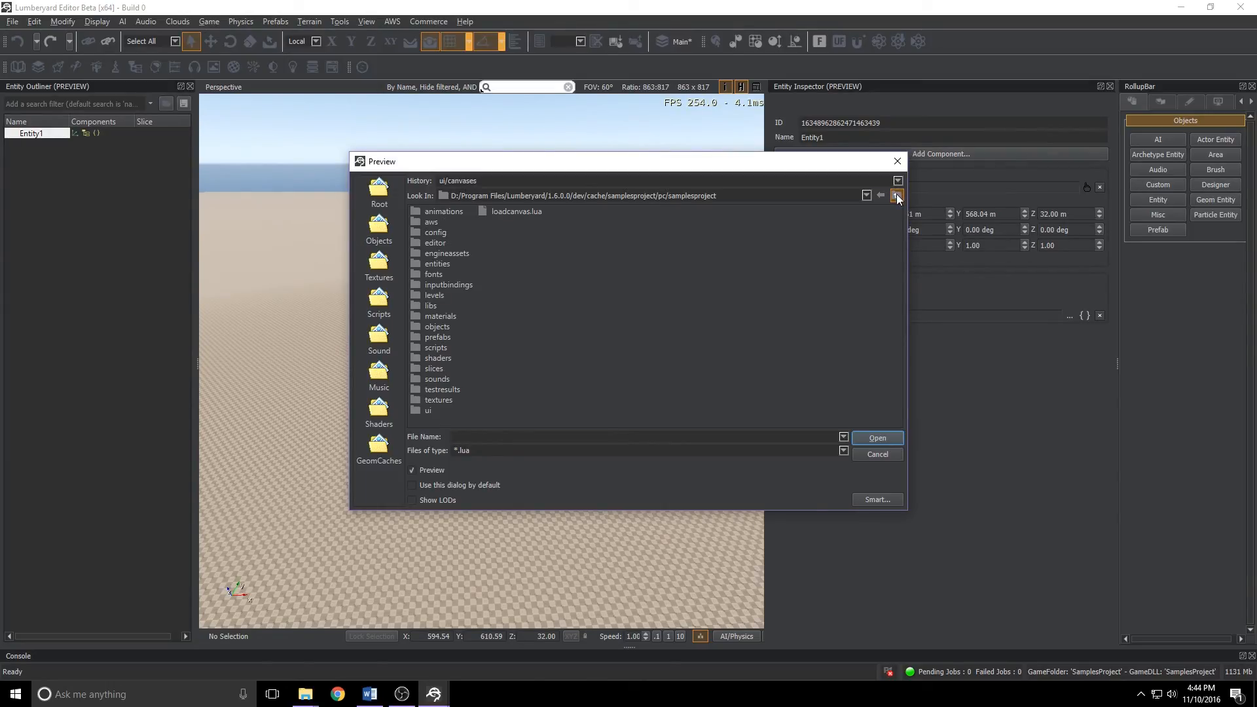
click(497, 210)
click(879, 438)
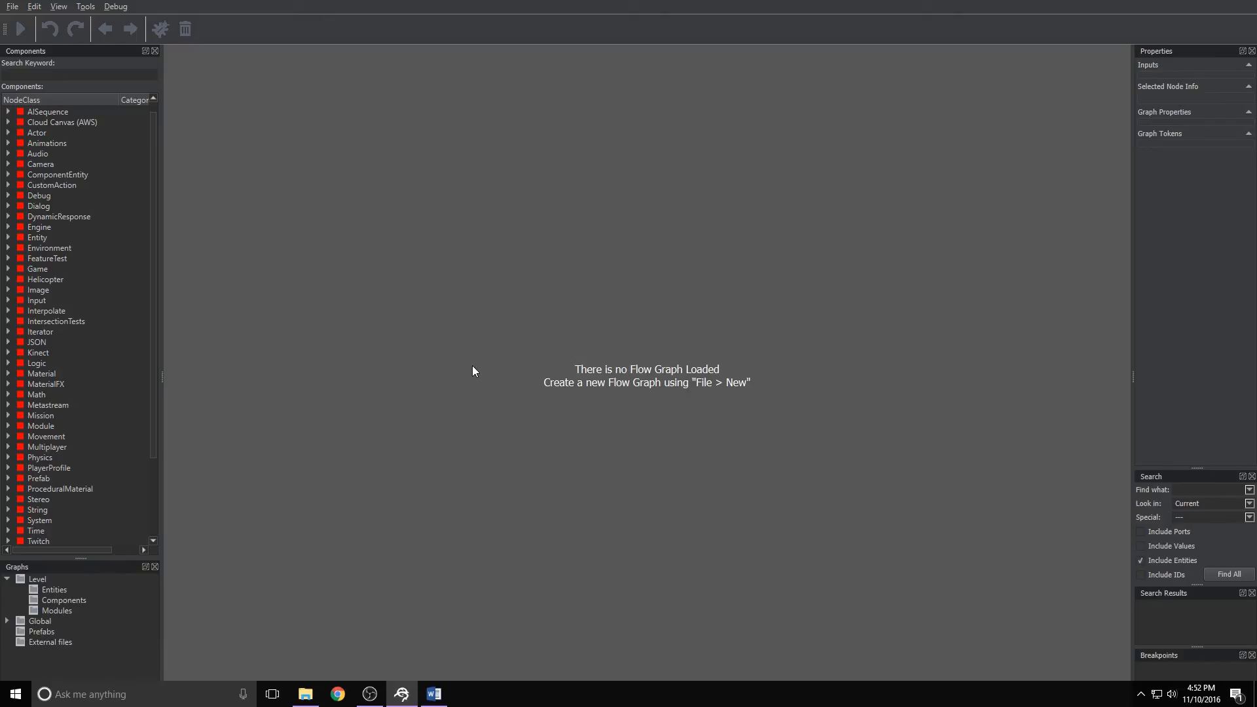
Step: Move the Flow Graph window down until its title bar is accessible, and close the window
key(alt+space)
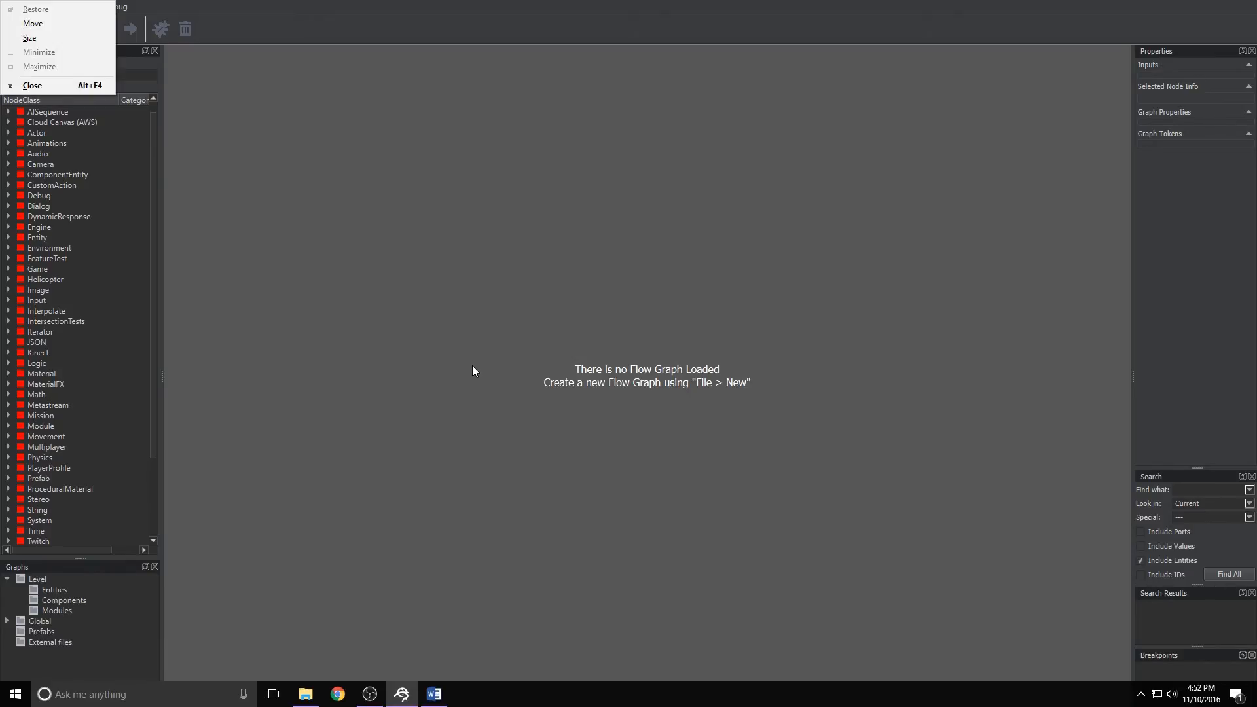
key(m)
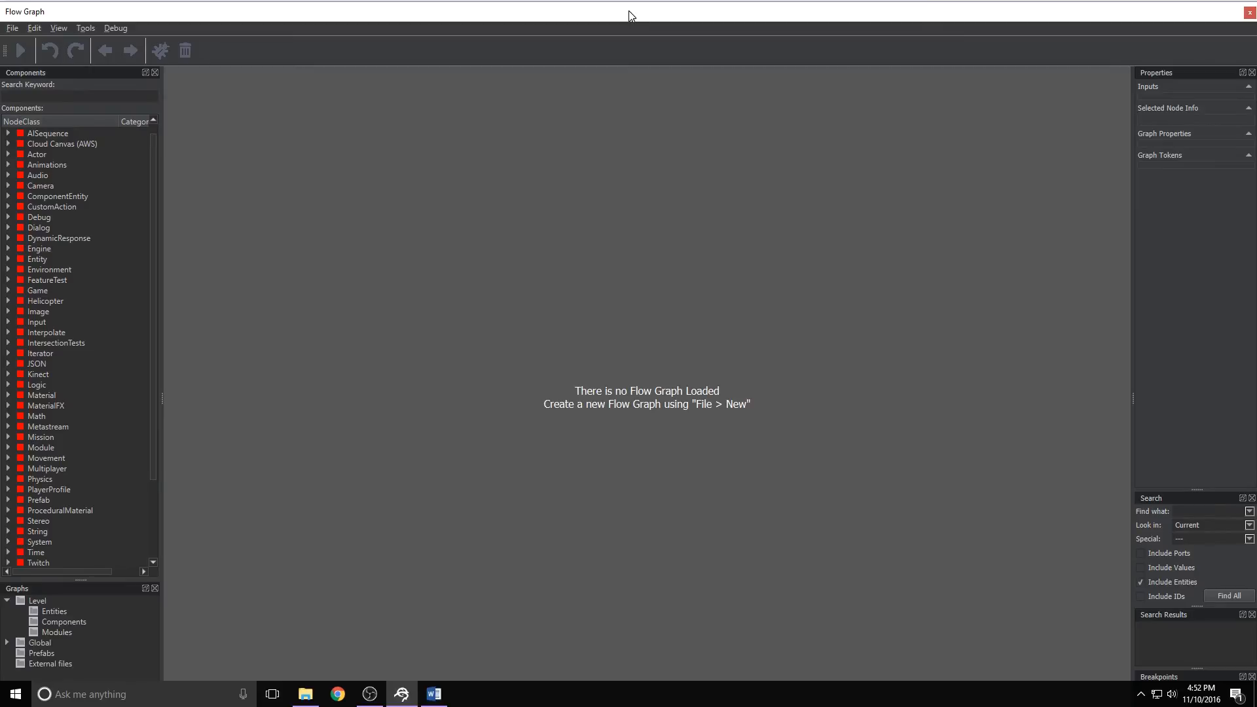
drag(629, 11, 541, 68)
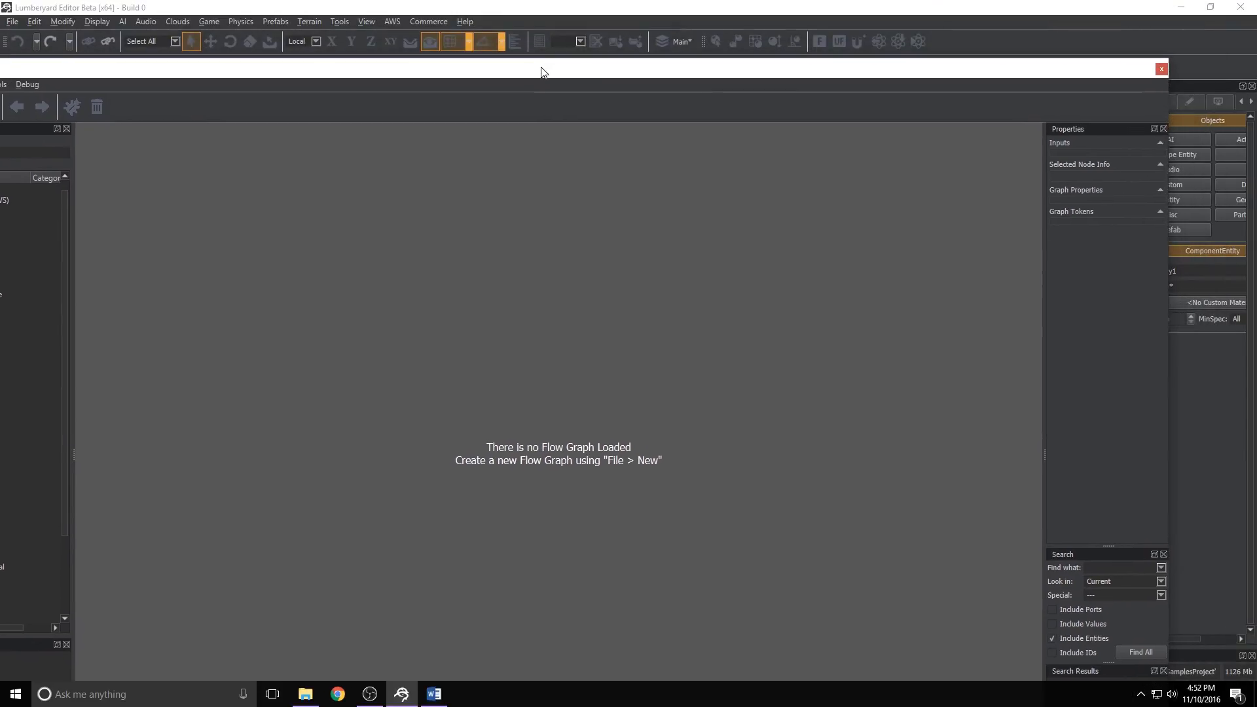
click(1161, 68)
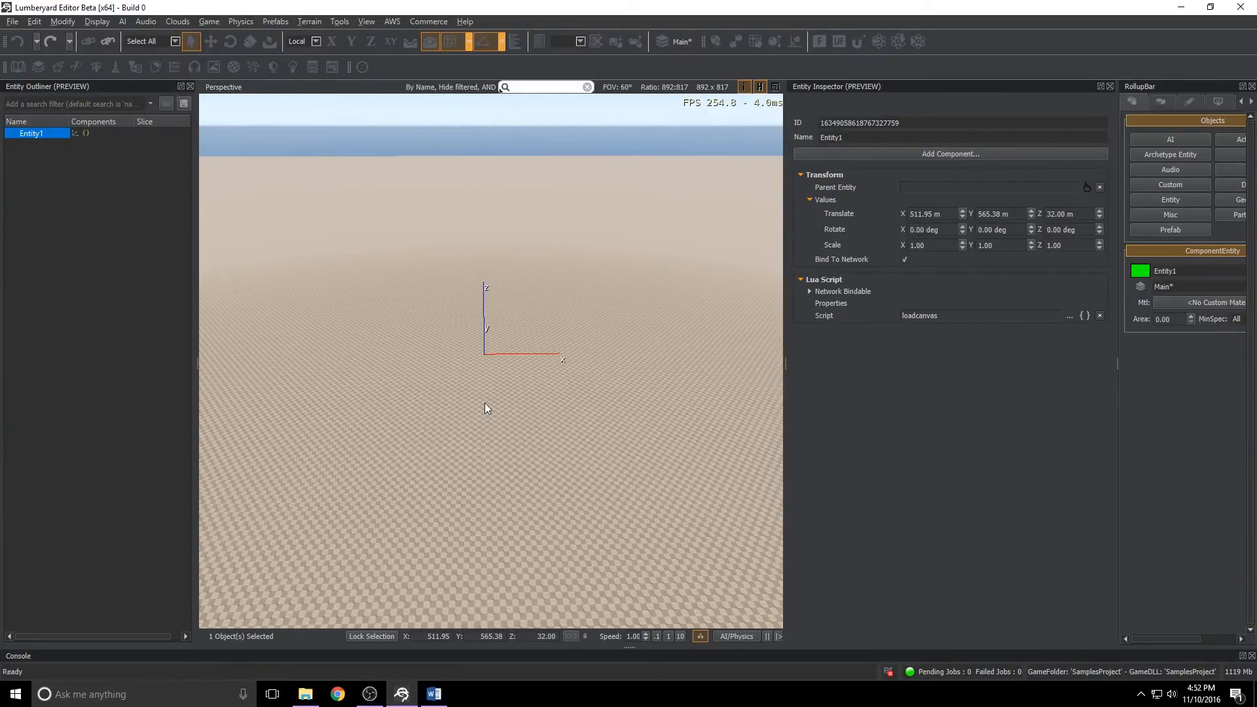
Step: Deselect Entity1, run the level in game mode to check the canvas loaded by the script, and exit game mode
click(485, 402)
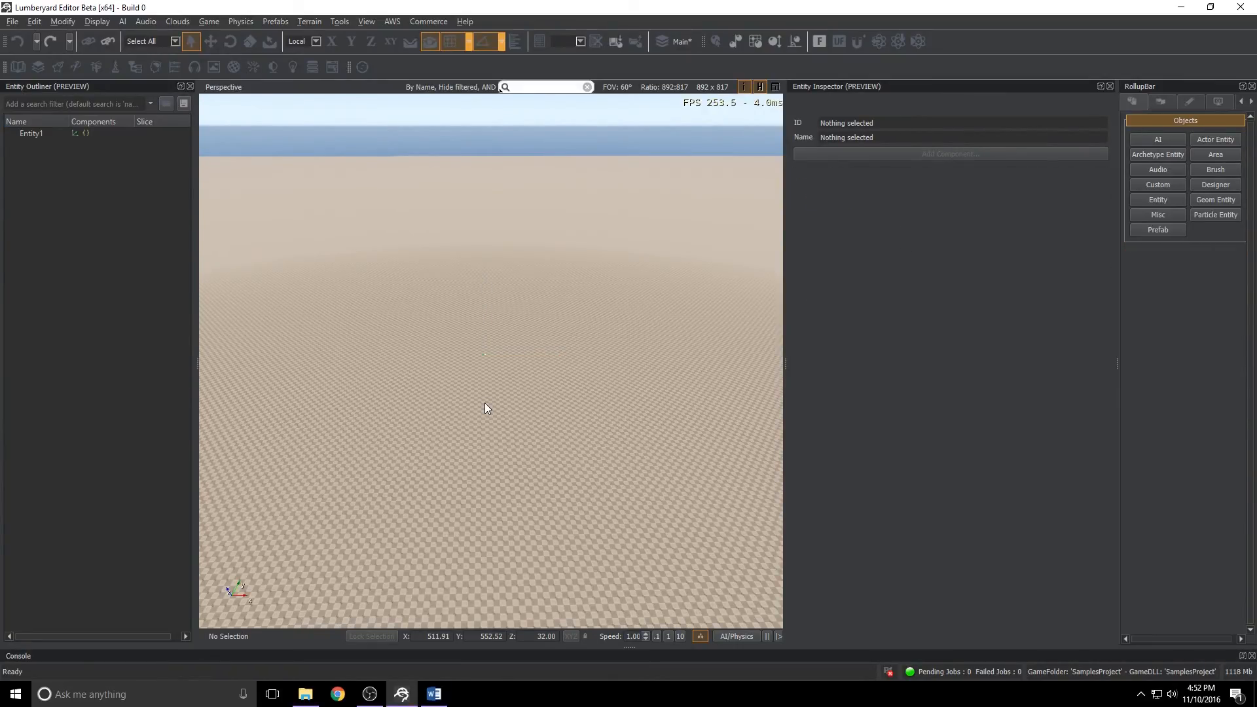
key(ctrl+g)
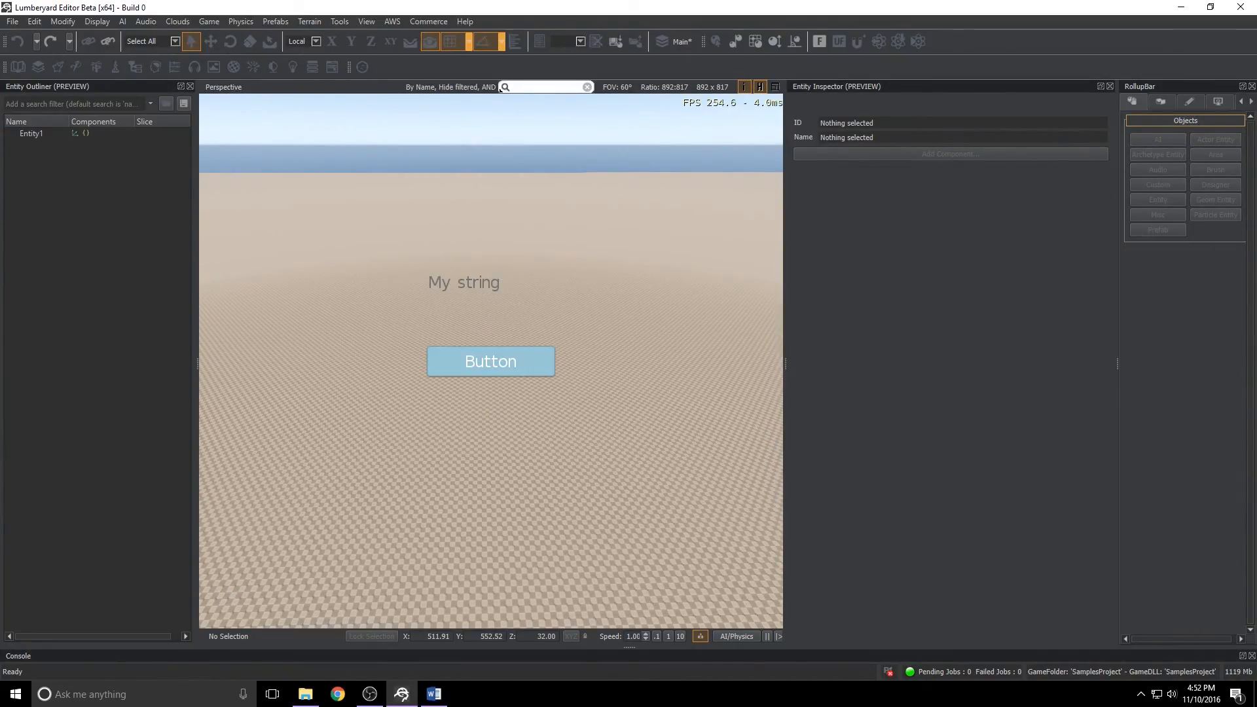
key(Escape)
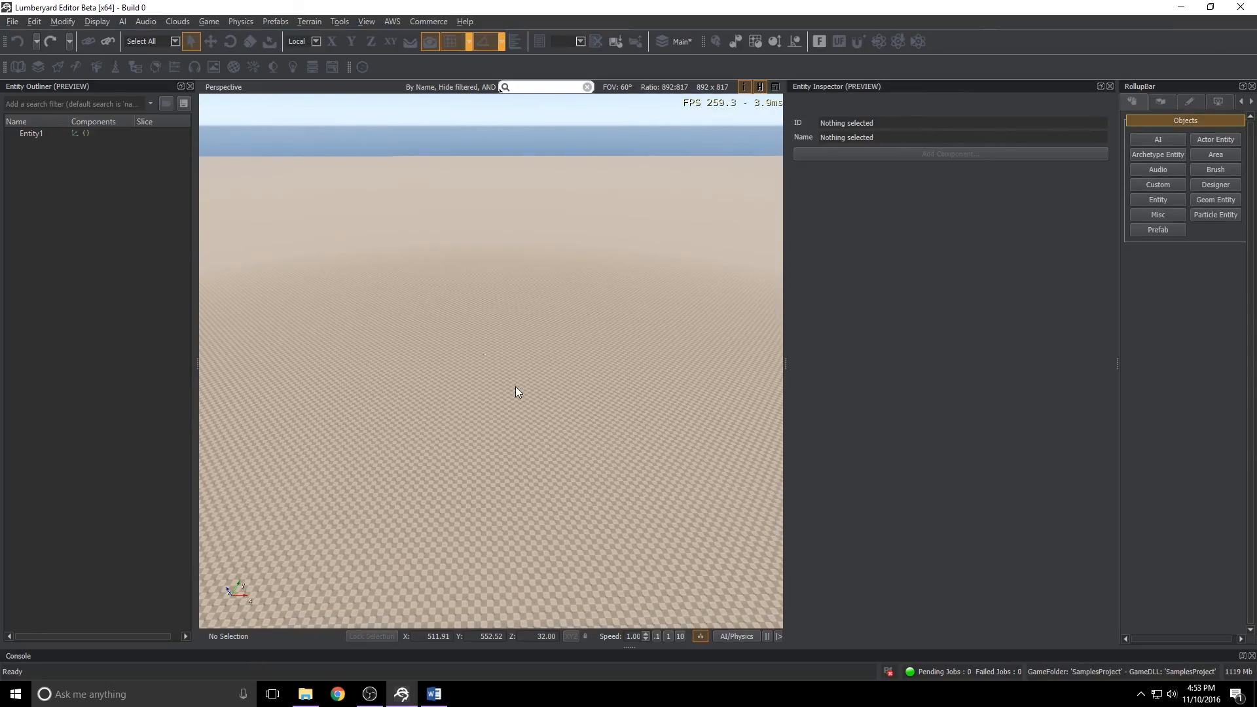